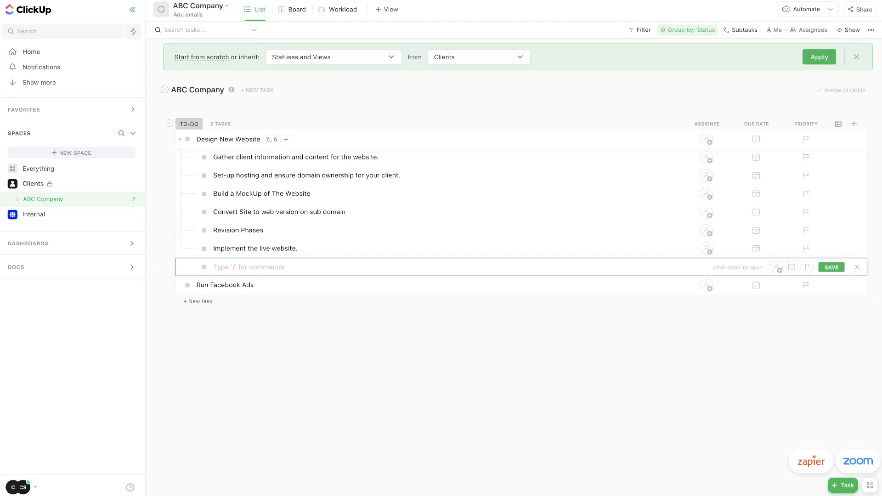
Assign a member to each Design New Website subtask, starting with Build a MockUp.
left_click(329, 357)
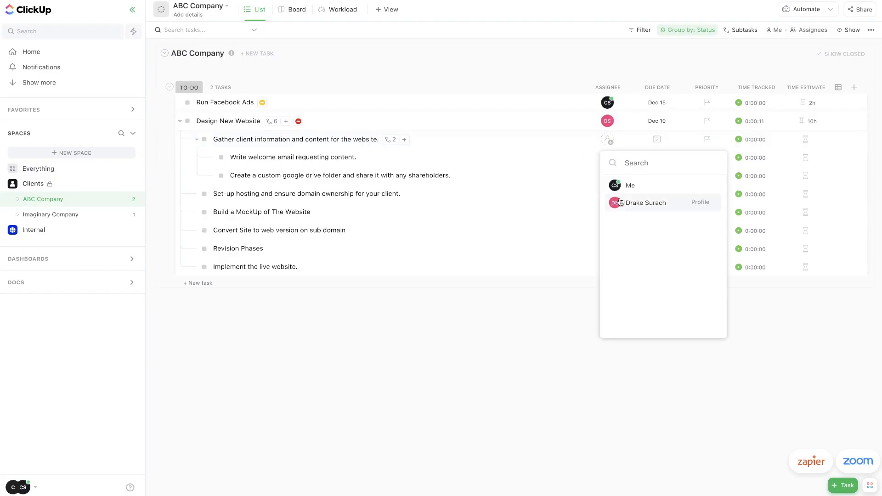
left_click(608, 212)
left_click(630, 279)
left_click(608, 249)
left_click(631, 313)
left_click(607, 194)
left_click(613, 240)
left_click(658, 139)
Give the subtasks due dates running from Dec 2 through Dec 10.
left_click(710, 110)
left_click(658, 176)
left_click(660, 131)
left_click(657, 194)
left_click(707, 149)
left_click(660, 212)
left_click(739, 166)
left_click(657, 231)
left_click(657, 267)
left_click(723, 236)
Give Gather client information a 1h time estimate.
left_click(806, 139)
type("1h")
left_click(819, 191)
left_click(806, 159)
Enter the remaining estimates (30m, and 2h for Set-up hosting) and collapse the nested subtasks.
type("30m")
left_click(805, 176)
left_click(197, 139)
left_click(807, 158)
left_click(806, 176)
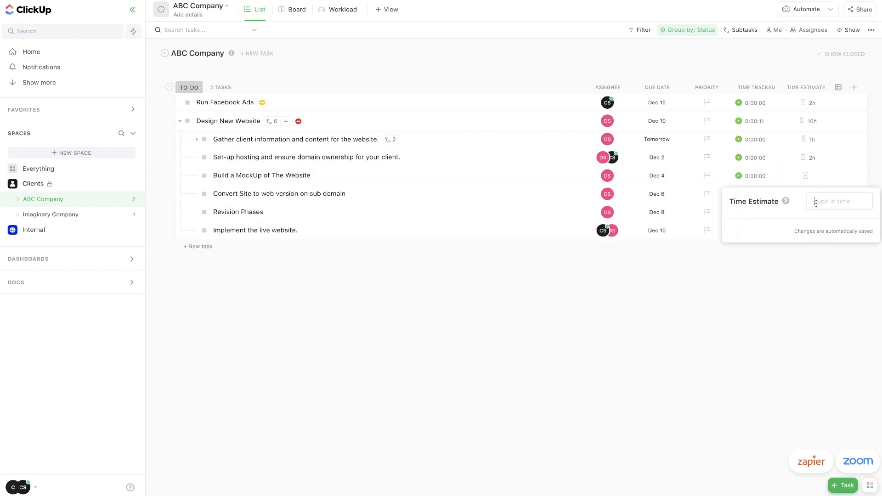
left_click(805, 212)
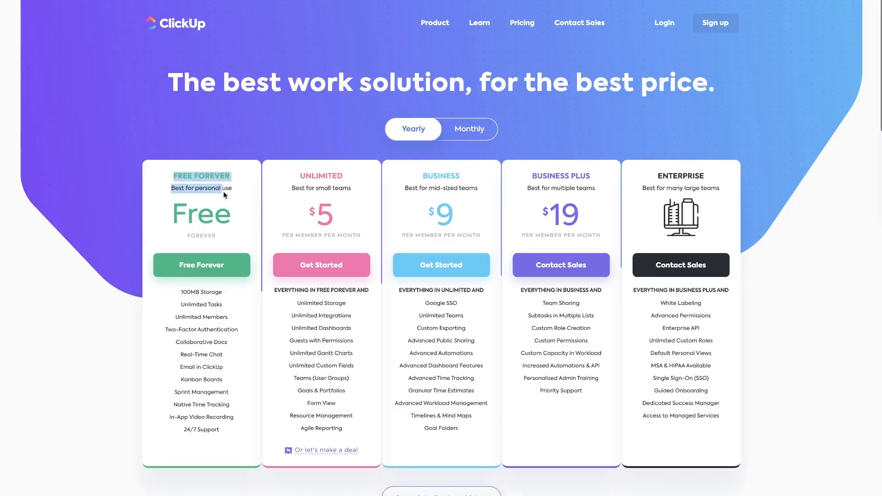
left_click(166, 166)
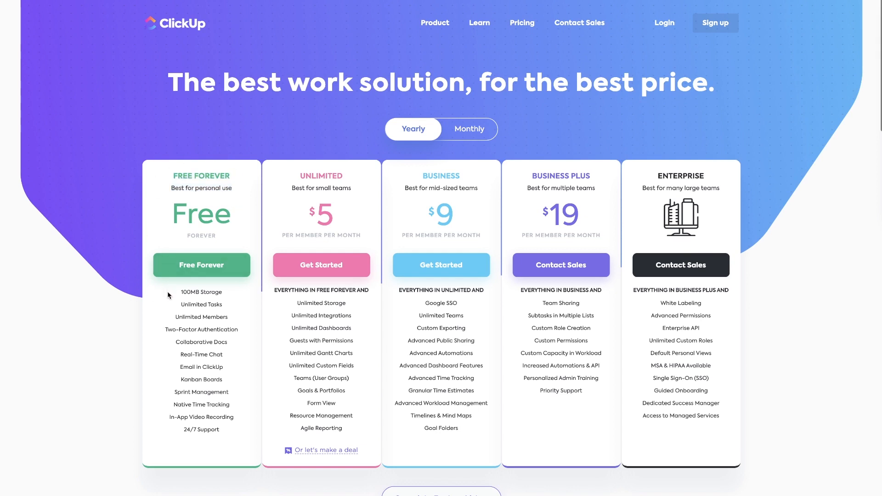
left_click_drag(168, 292, 232, 291)
left_click(155, 212)
left_click_drag(422, 175, 470, 189)
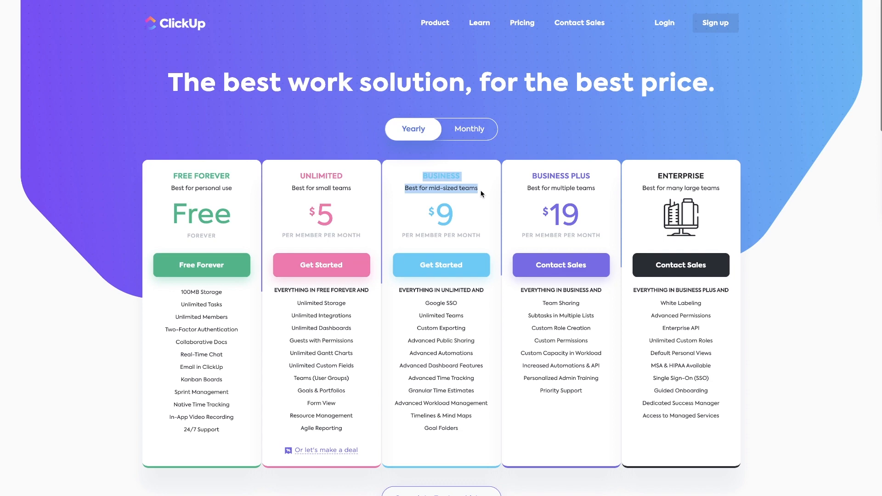
left_click(528, 180)
left_click_drag(529, 173, 598, 189)
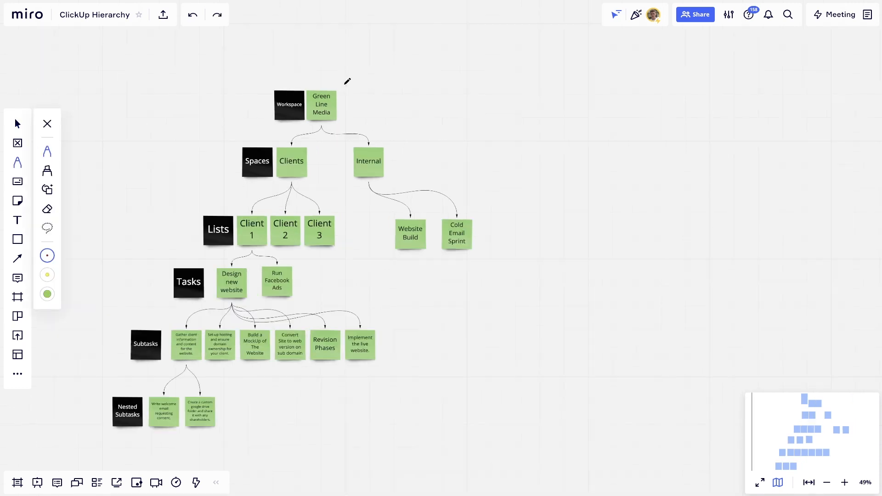
mouse_move(345, 84)
left_mouse_down()
mouse_move(268, 92)
mouse_move(339, 114)
mouse_move(337, 85)
left_mouse_up()
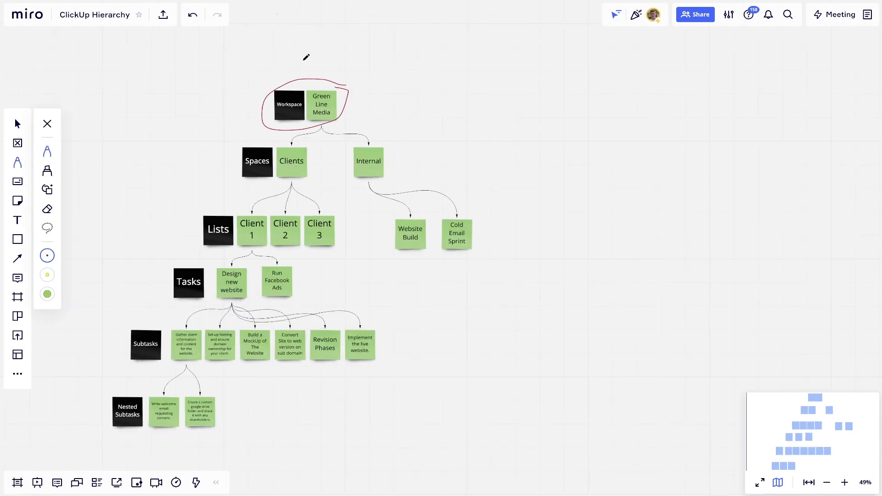
key("ctrl+z")
left_click_drag(352, 84, 339, 96)
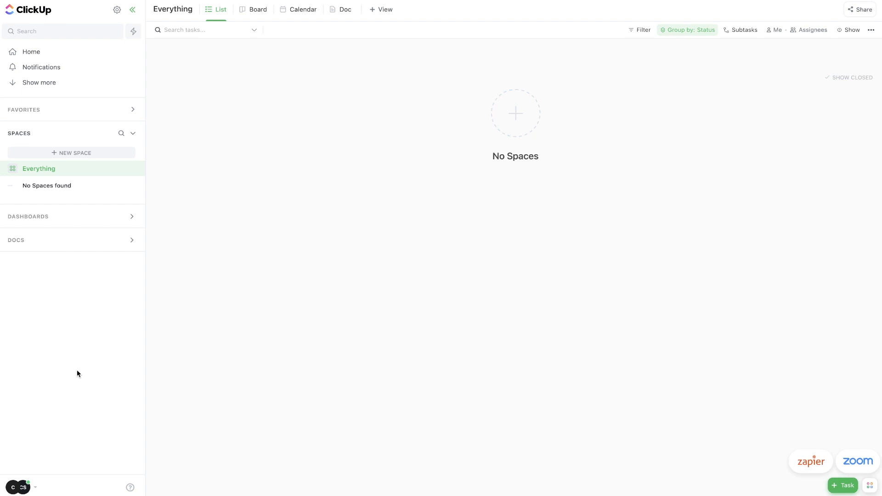
In workspace Settings, try White label, dismiss its upgrade prompt, and go to People.
left_click(37, 492)
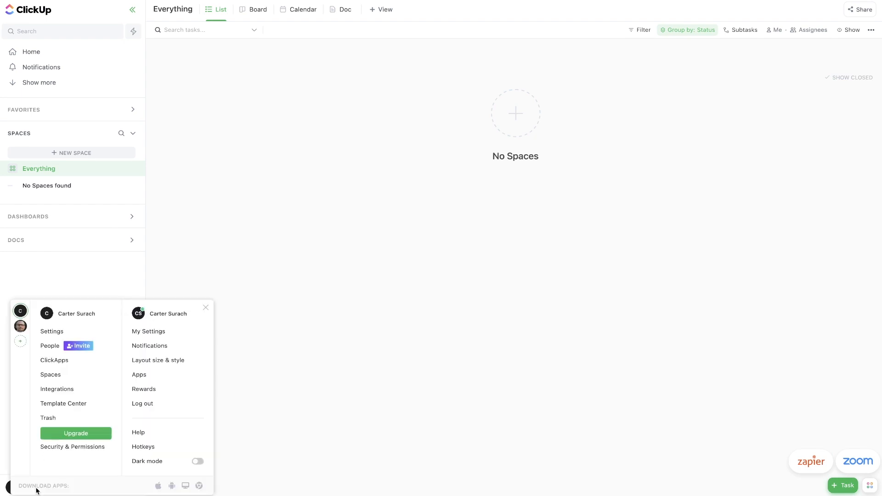
left_click(67, 336)
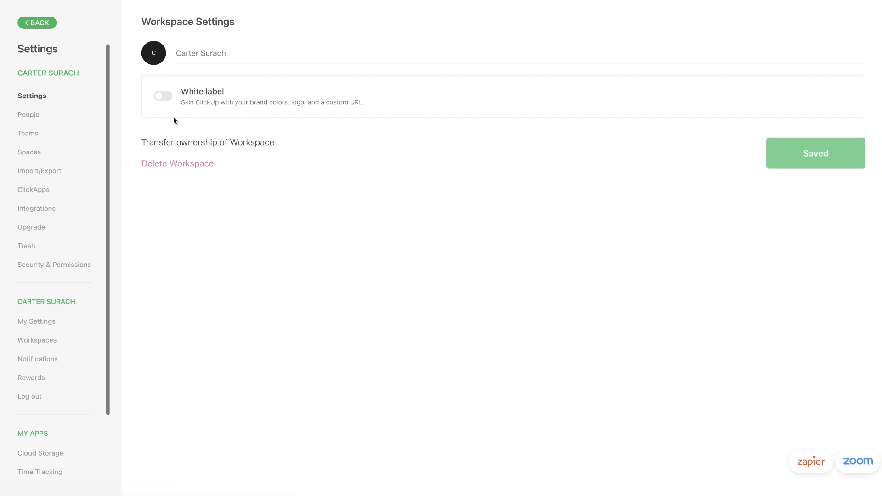
left_click(169, 96)
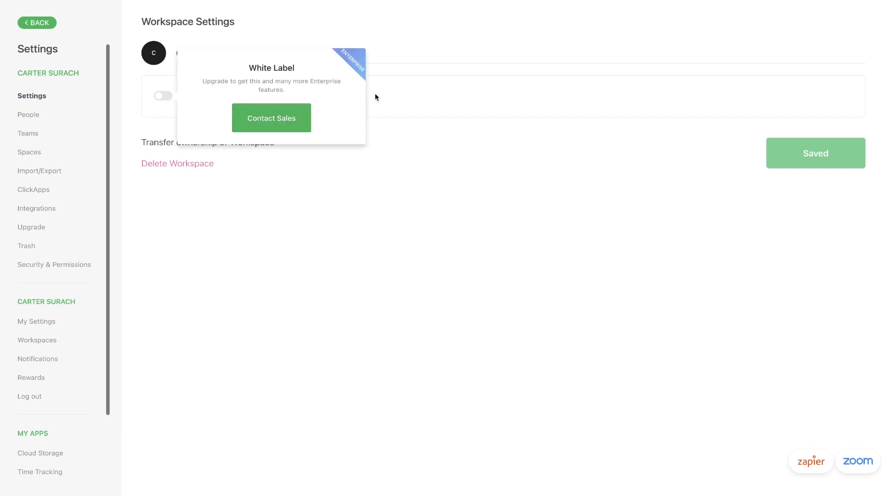
left_click(408, 108)
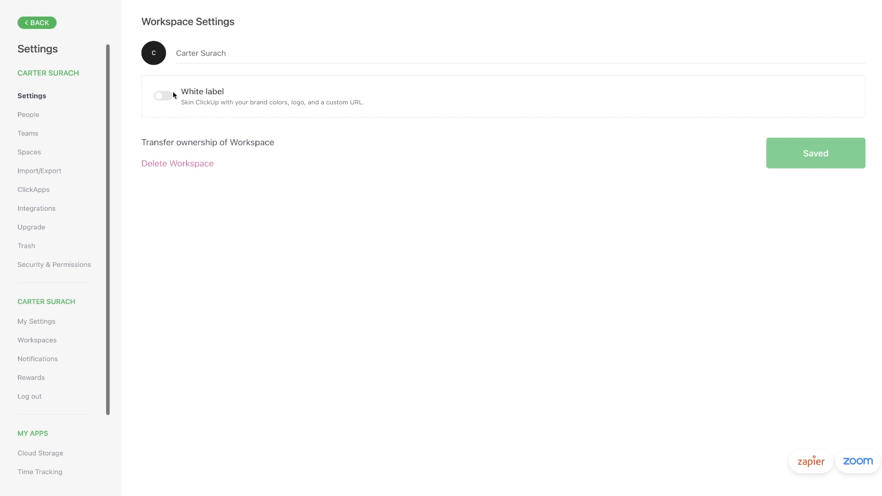
left_click(54, 114)
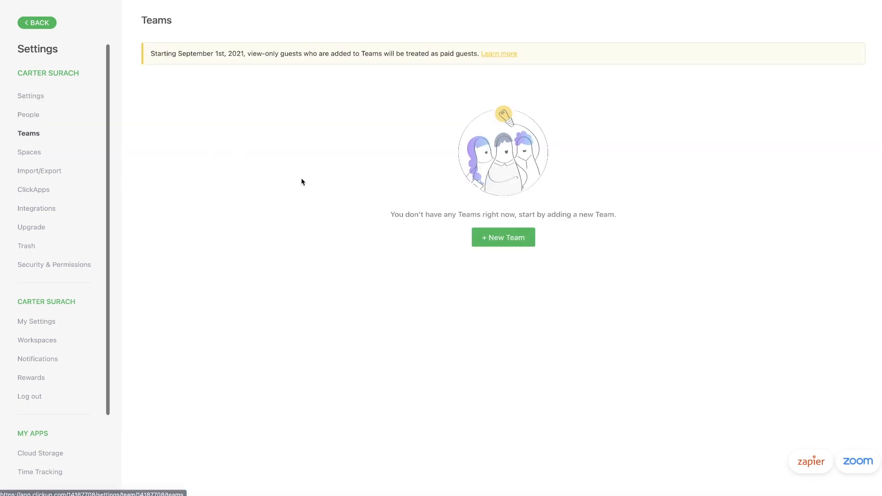
Move from the Teams settings page to ClickApps and browse the feature cards.
left_click(30, 153)
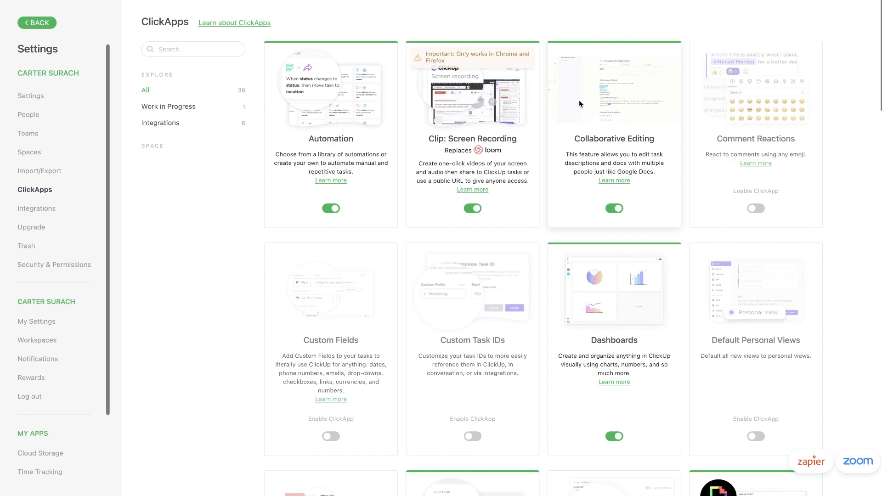
scroll(621, 86, "down", 5)
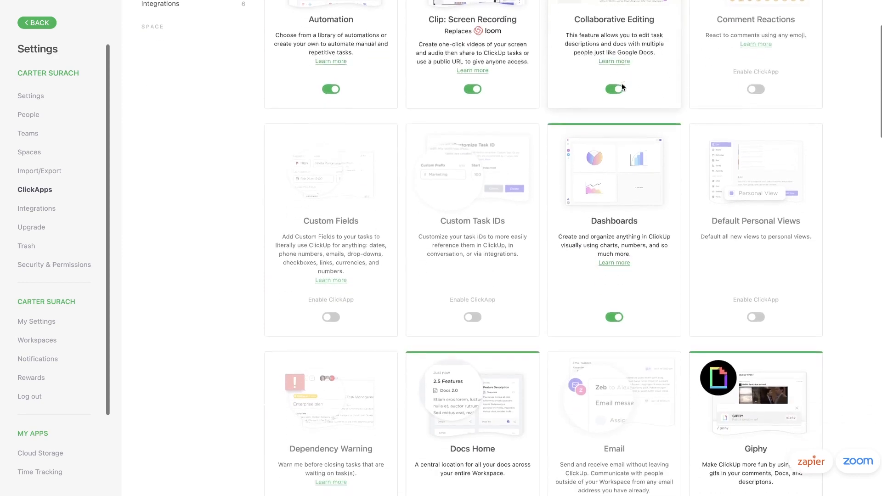
scroll(623, 87, "down", 8)
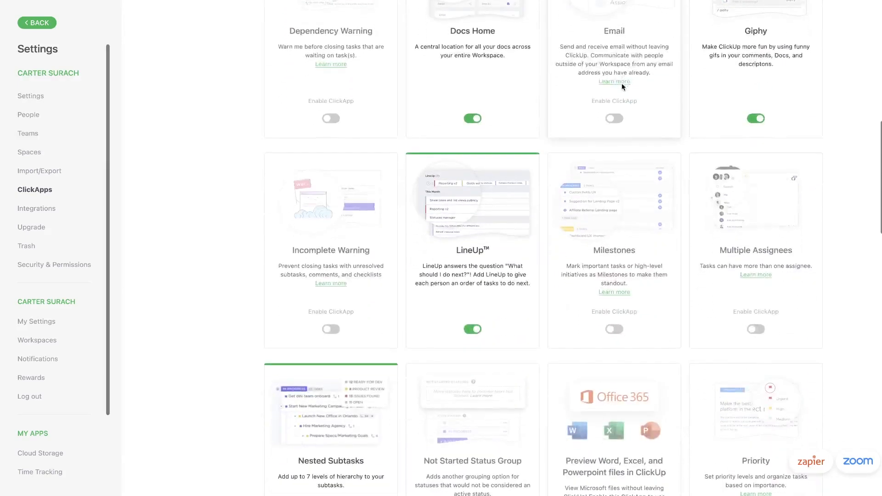
scroll(621, 88, "down", 3)
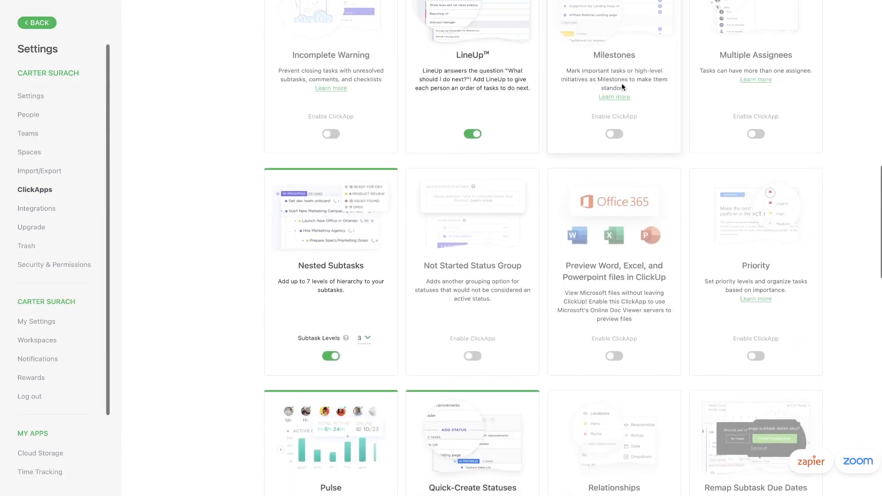
scroll(623, 87, "down", 8)
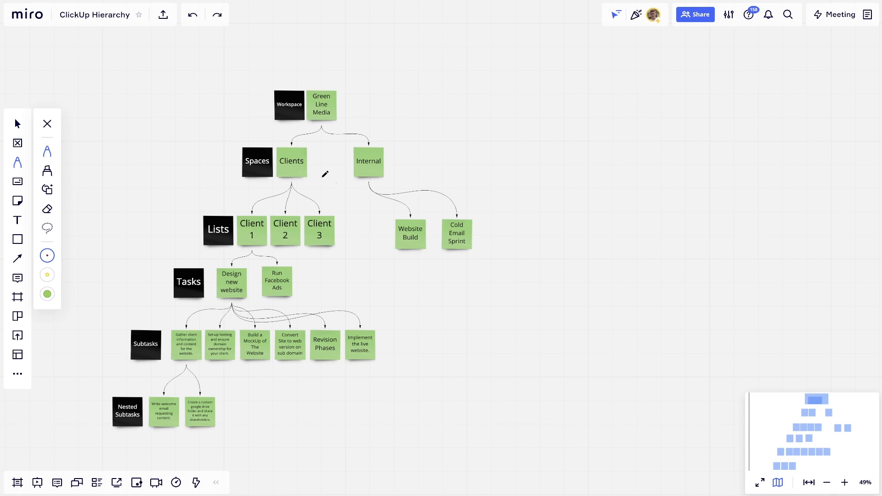
scroll(295, 163, "up", 5)
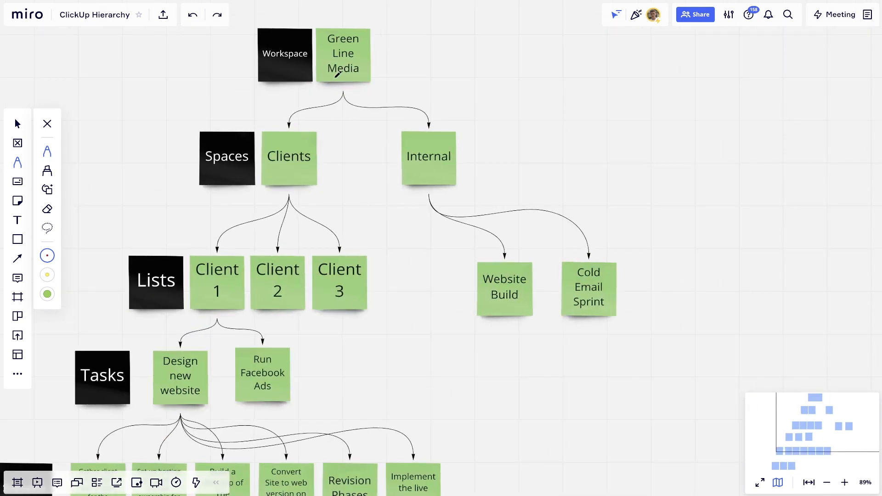
Draw red pen circles around Green Line Media, Clients, Internal, Website Build, Cold Email Sprint and Client 1.
mouse_move(368, 30)
left_mouse_down()
mouse_move(317, 38)
mouse_move(382, 92)
mouse_move(356, 20)
left_mouse_up()
mouse_move(312, 133)
left_mouse_down()
mouse_move(278, 141)
mouse_move(319, 173)
mouse_move(295, 146)
left_mouse_up()
mouse_move(438, 137)
left_mouse_down()
mouse_move(435, 179)
mouse_move(434, 138)
left_mouse_up()
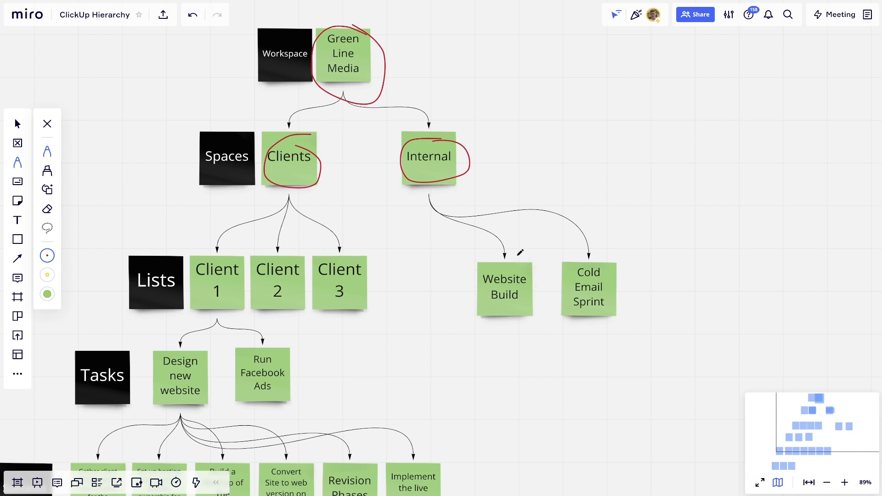
mouse_move(523, 265)
left_mouse_down()
mouse_move(481, 297)
mouse_move(547, 287)
mouse_move(525, 266)
left_mouse_up()
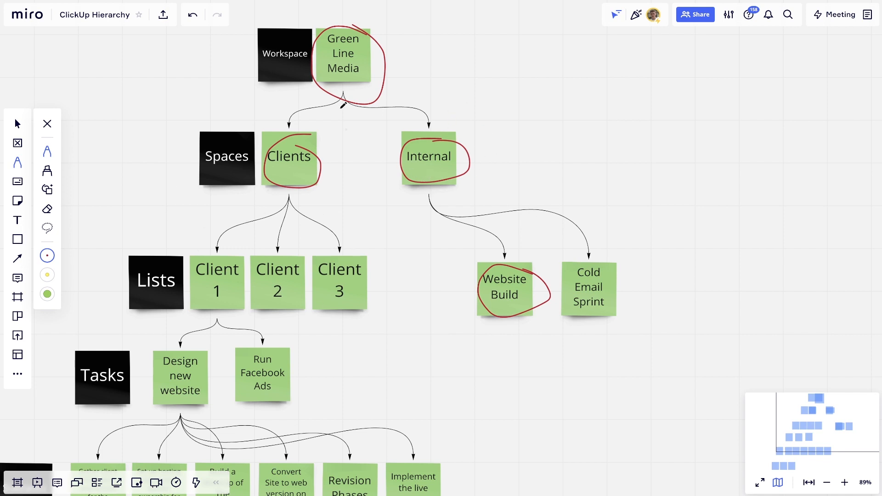
mouse_move(604, 262)
left_mouse_down()
mouse_move(563, 278)
mouse_move(618, 311)
left_mouse_up()
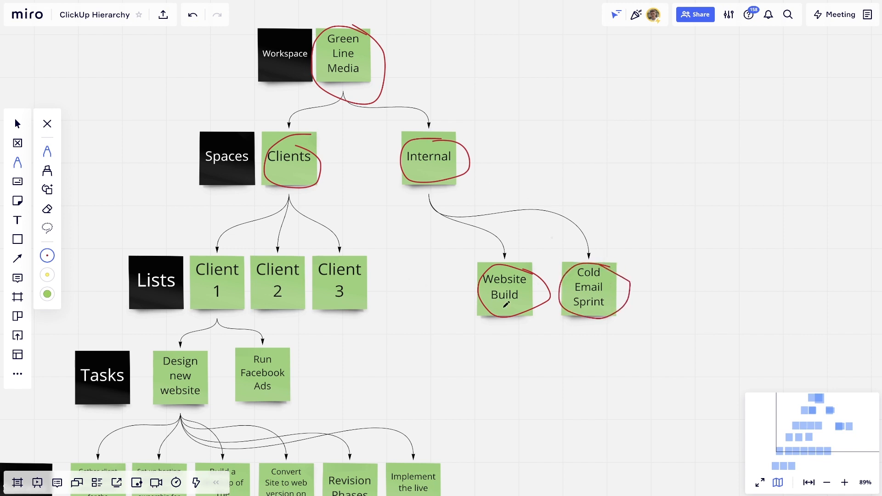
mouse_move(238, 258)
left_mouse_down()
mouse_move(205, 256)
mouse_move(227, 298)
mouse_move(240, 266)
mouse_move(363, 252)
left_mouse_up()
Mark Gather client information, Write welcome email and the google drive subtask, then undo the marks.
scroll(221, 268, "down", 4)
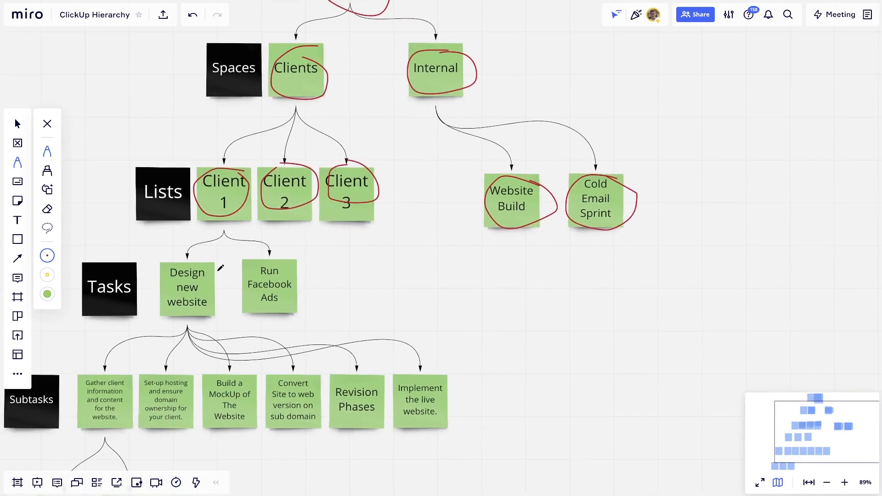
mouse_move(202, 261)
left_mouse_down()
mouse_move(174, 304)
mouse_move(200, 263)
left_mouse_up()
scroll(199, 262, "down", 2)
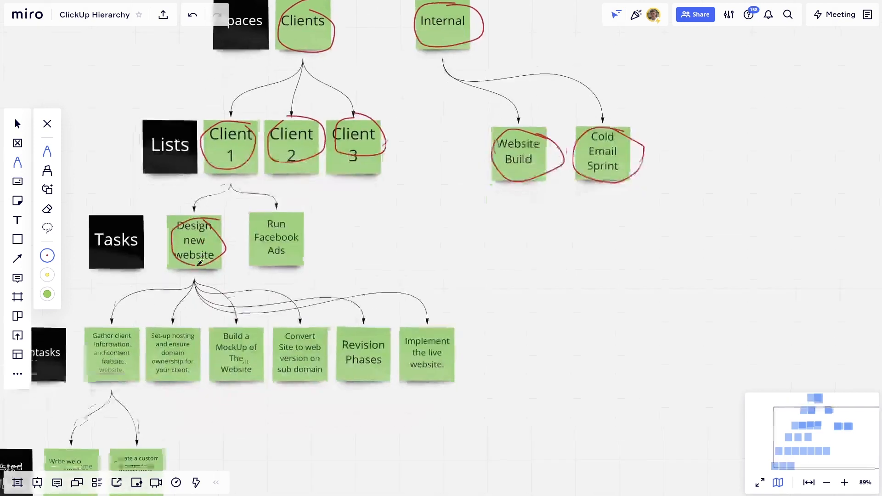
scroll(199, 261, "down", 2)
scroll(199, 262, "left", 2)
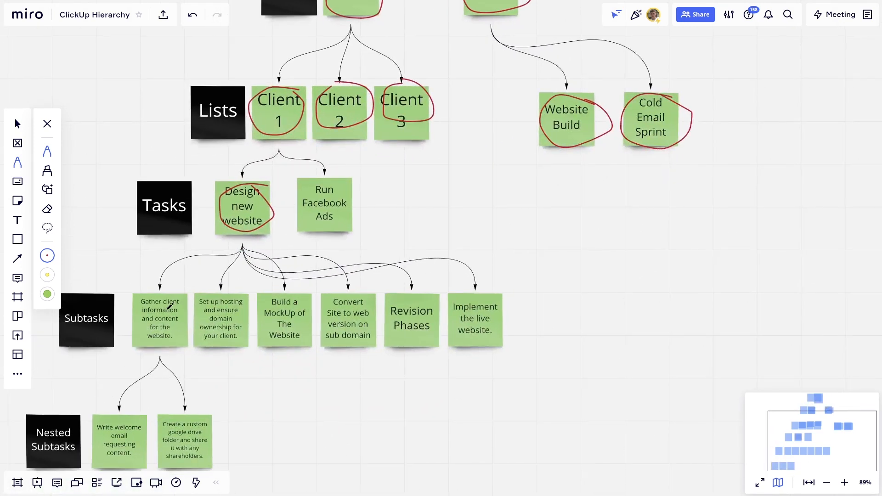
mouse_move(182, 304)
left_mouse_down()
mouse_move(154, 293)
mouse_move(137, 338)
mouse_move(183, 322)
mouse_move(181, 300)
mouse_move(193, 301)
mouse_move(209, 350)
mouse_move(251, 314)
mouse_move(229, 292)
left_mouse_up()
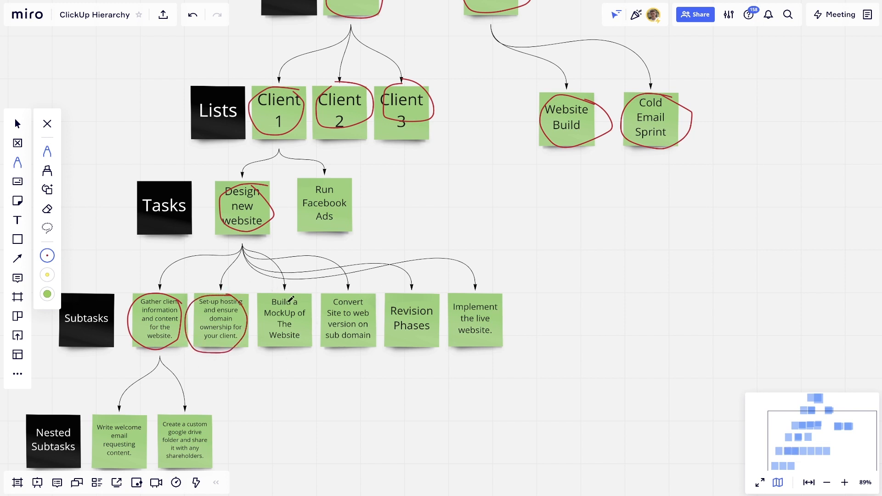
scroll(280, 294, "down", 5)
scroll(264, 299, "left", 3)
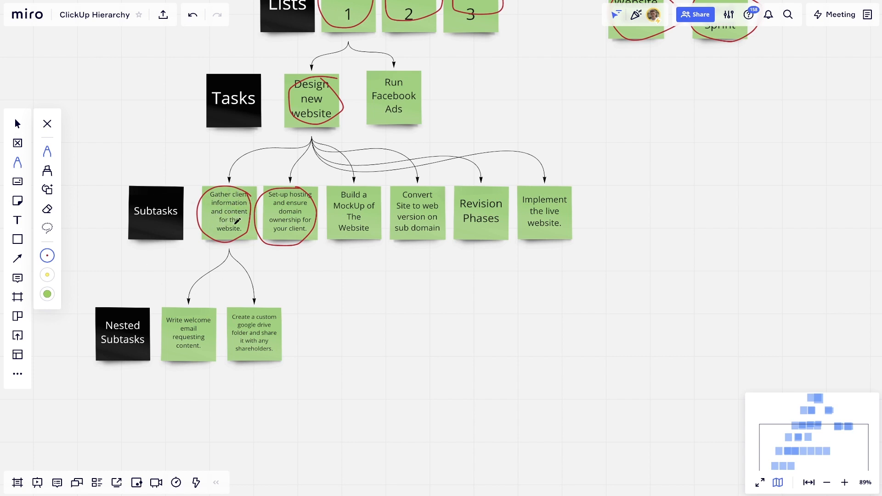
left_click_drag(166, 295, 179, 307)
left_click_drag(223, 284, 243, 311)
key("ctrl+z")
key("ctrl+z")
key("ctrl+z")
key("ctrl+z")
key("ctrl+z")
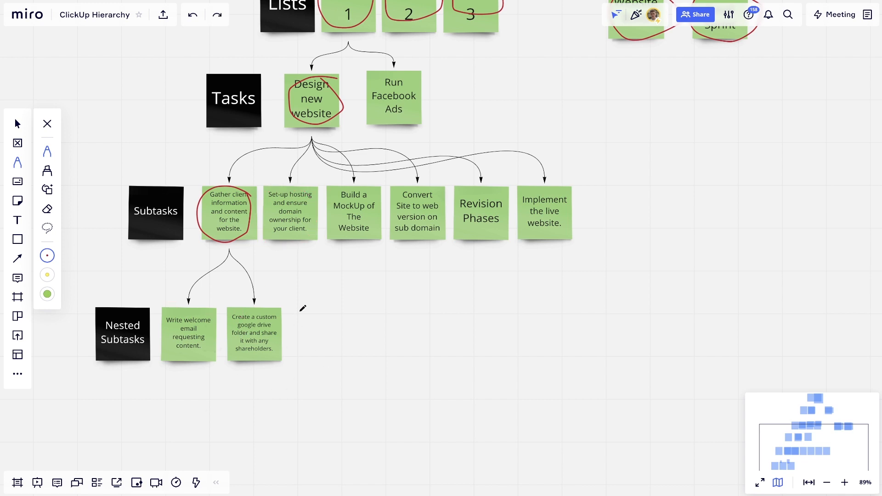
Loop Gather client information in red and Set-up hosting in yellow, then undo both.
scroll(303, 308, "up", 3)
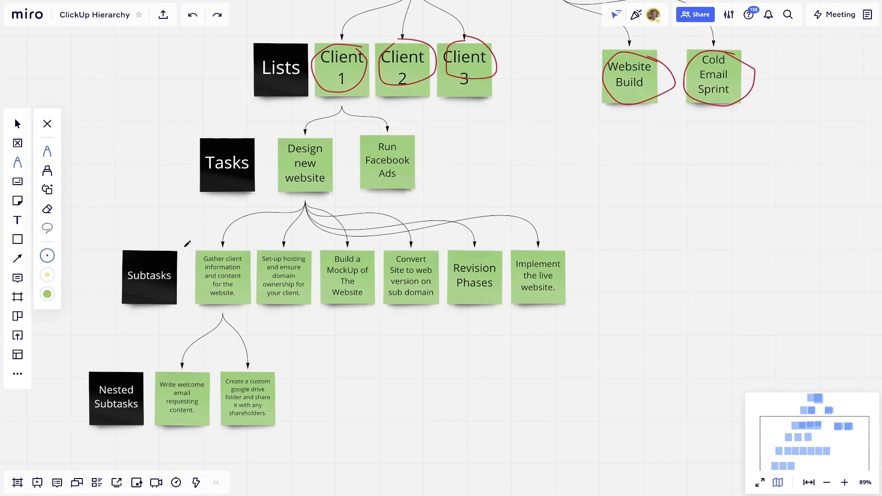
left_click_drag(197, 252, 196, 253)
left_click(48, 277)
left_click_drag(259, 250, 258, 254)
key("ctrl+z")
key("ctrl+z")
Erase the red circles around the Client notes.
scroll(407, 329, "down", 5)
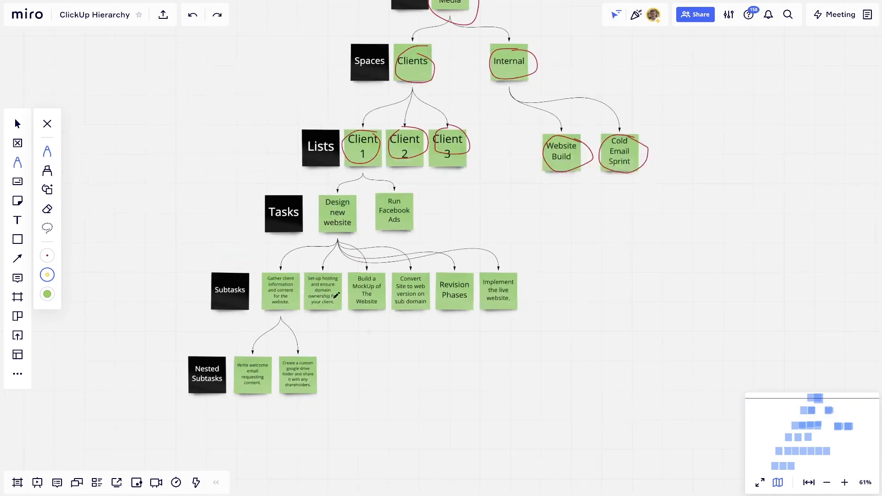
scroll(492, 255, "up", 2)
key("e")
mouse_move(449, 197)
left_mouse_down()
mouse_move(348, 210)
mouse_move(406, 86)
mouse_move(432, 69)
left_mouse_up()
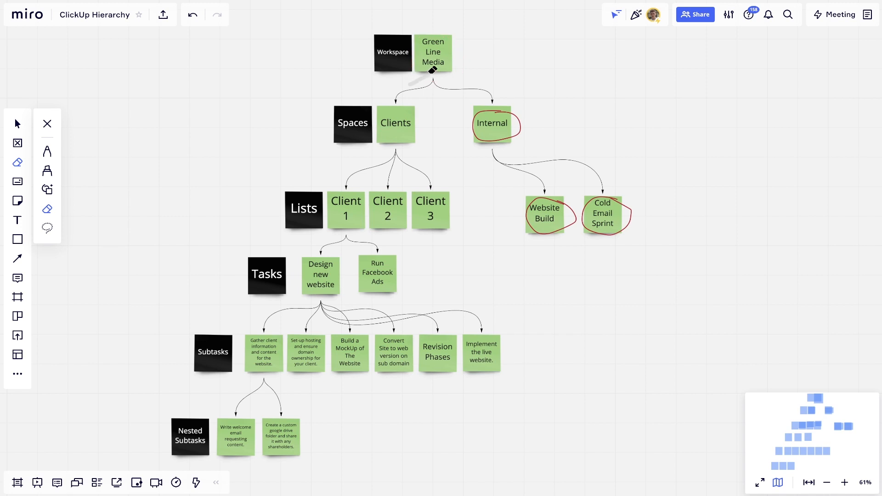
Erase the remaining red circles around the Internal items.
mouse_move(481, 120)
left_mouse_down()
mouse_move(518, 134)
mouse_move(542, 211)
mouse_move(640, 211)
left_mouse_up()
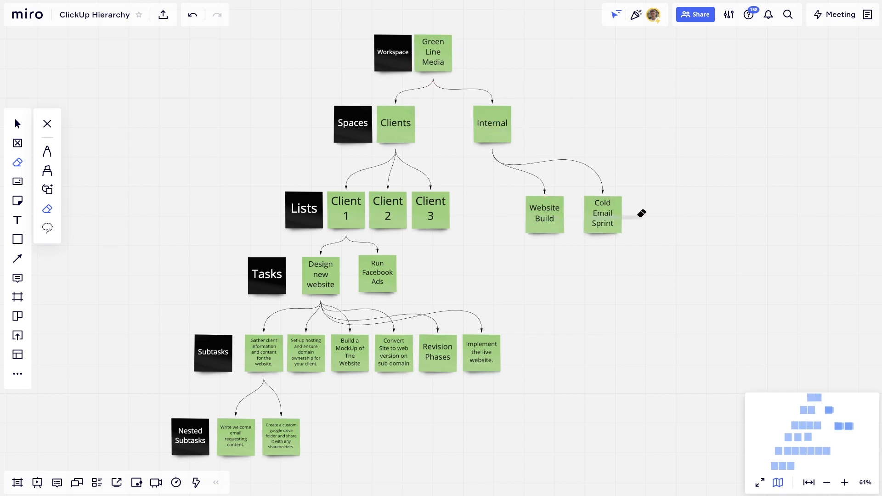
key("v")
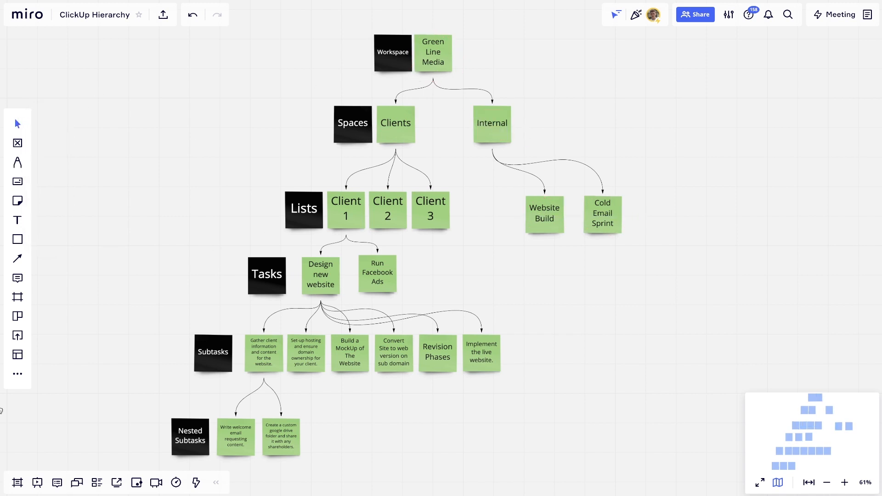
left_click(18, 162)
Draw yellow arrows at Workspace, Spaces, Lists and Tasks; circle Subtasks and Nested Subtasks.
left_click_drag(337, 47, 344, 47)
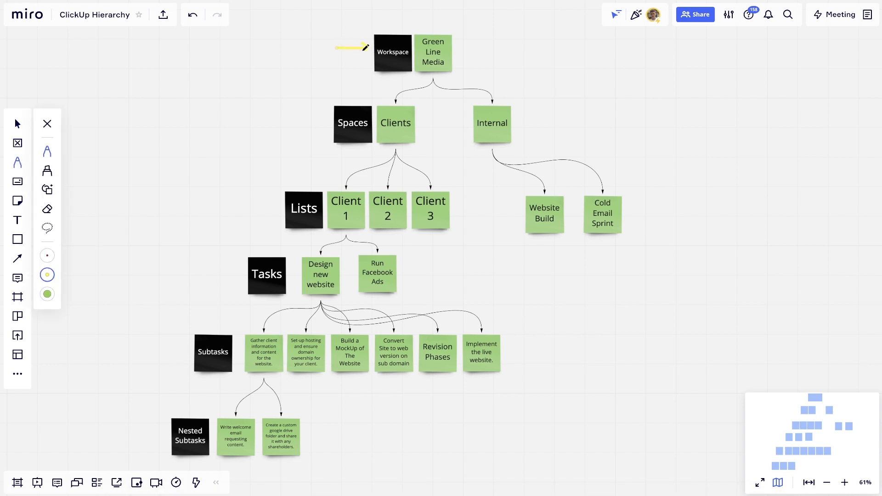
mouse_move(284, 123)
left_mouse_down()
mouse_move(333, 123)
mouse_move(327, 128)
left_mouse_up()
left_click_drag(237, 201, 287, 201)
left_click_drag(230, 242, 250, 262)
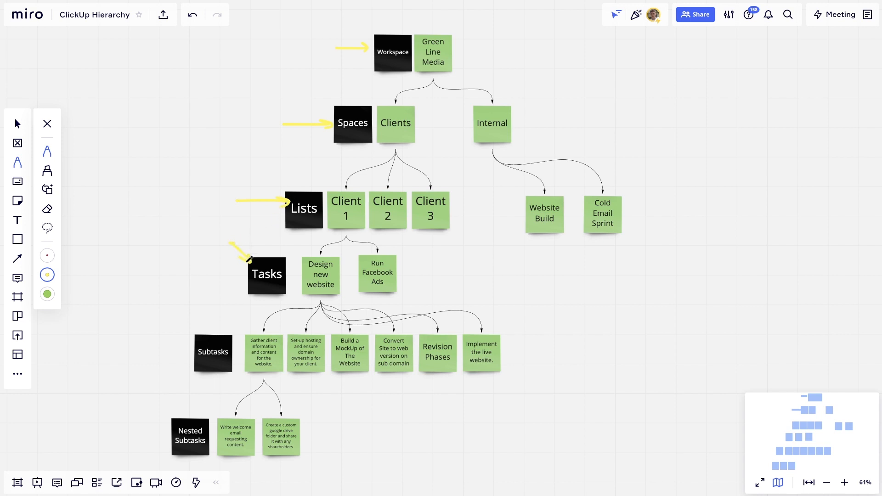
mouse_move(223, 324)
left_mouse_down()
mouse_move(193, 379)
mouse_move(204, 305)
left_mouse_up()
mouse_move(203, 406)
left_mouse_down()
mouse_move(154, 455)
mouse_move(221, 428)
left_mouse_up()
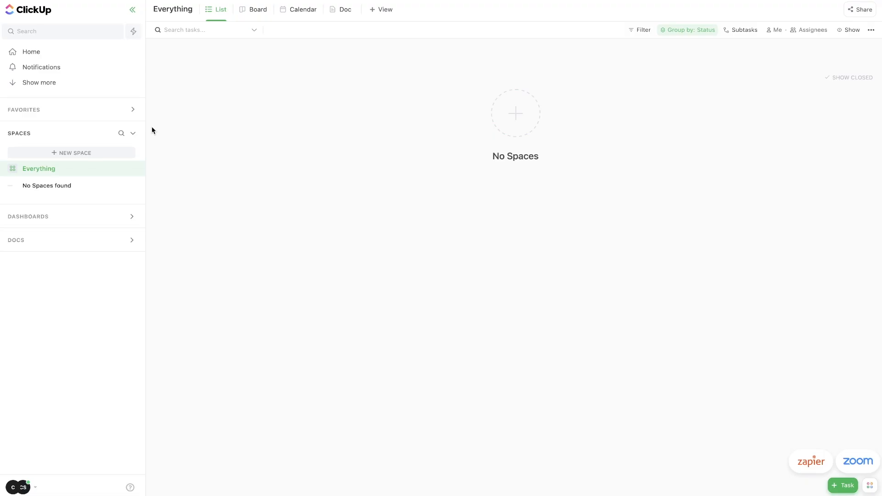
Create a private Space named Clients and share it with one other member.
left_click(91, 154)
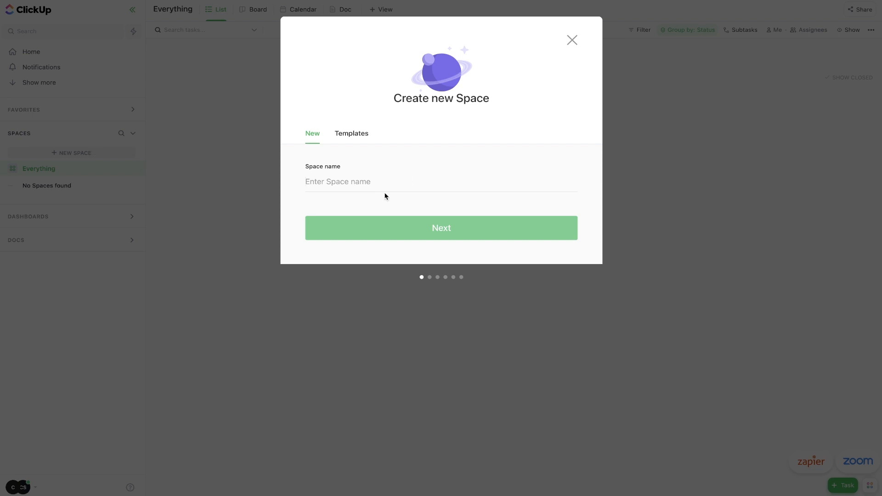
type("Clients")
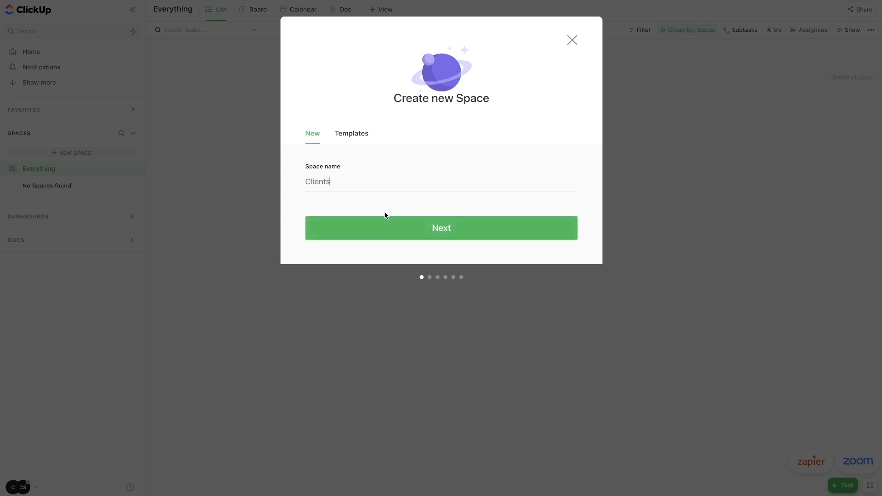
left_click(388, 226)
left_click(540, 251)
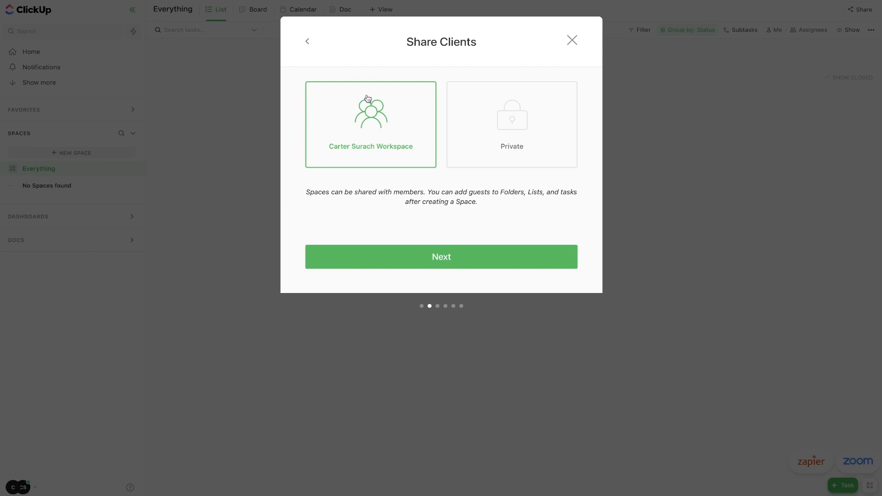
left_click(480, 146)
left_click(461, 206)
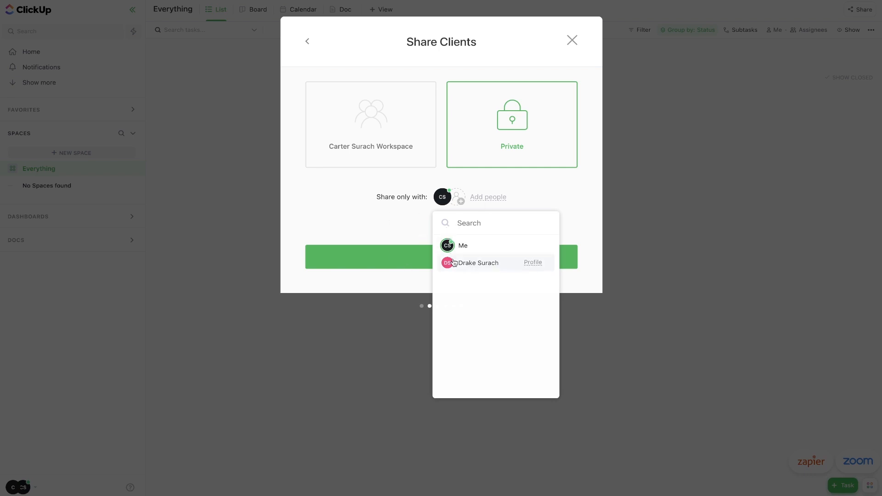
left_click(454, 263)
left_click(413, 234)
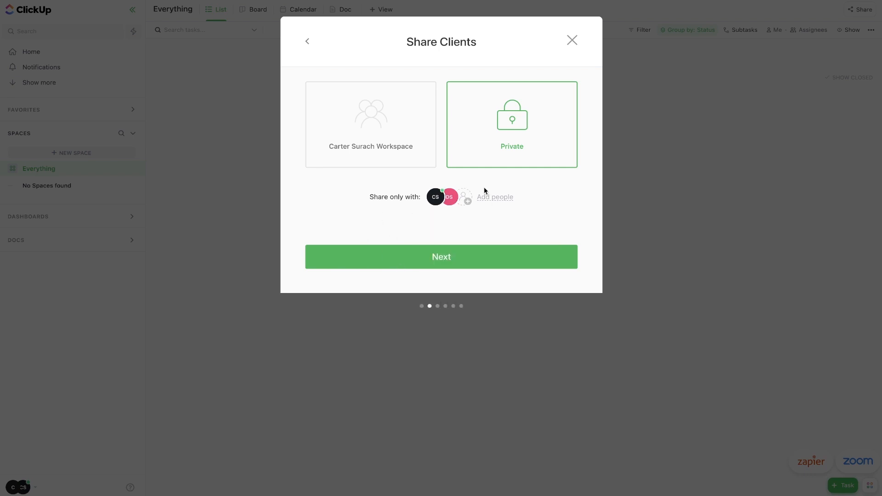
left_click(446, 255)
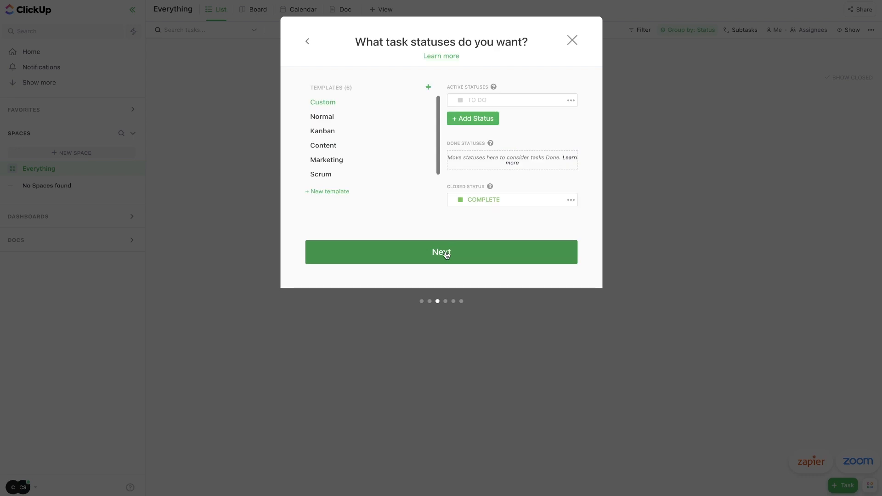
Apply the Kanban status template to the Clients Space.
left_click(325, 134)
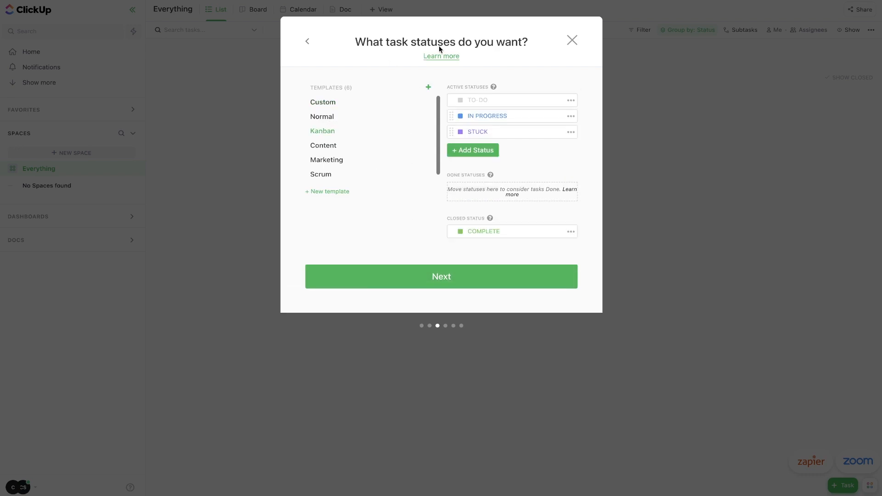
left_click_drag(365, 48, 517, 46)
left_click(536, 48)
left_click(527, 91)
left_click_drag(448, 189, 542, 199)
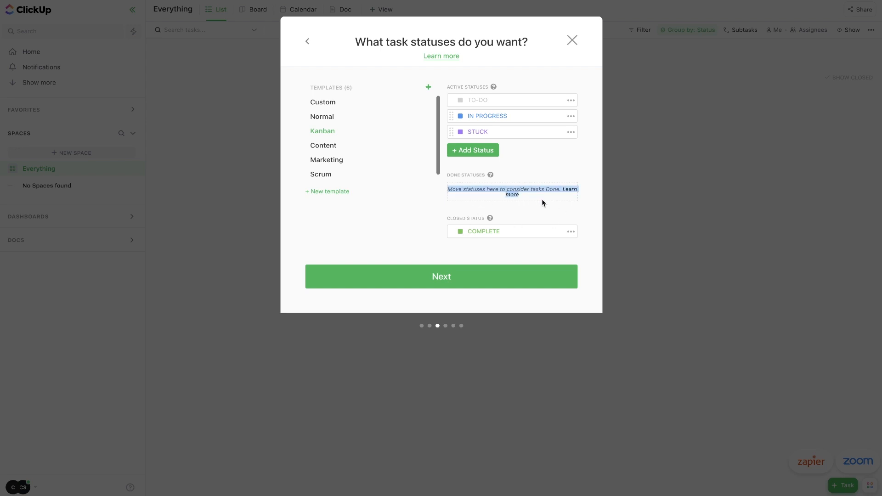
left_click(542, 199)
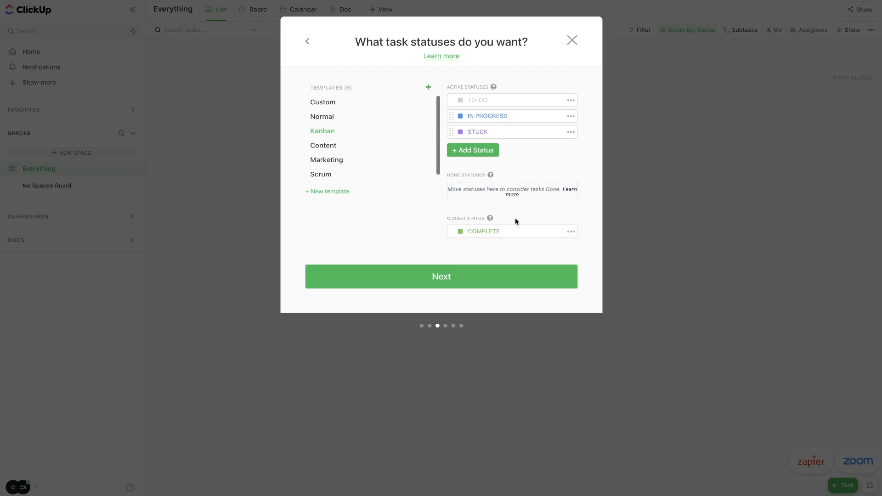
Add a DONE status, move it into the done statuses group, then delete it.
left_click(475, 150)
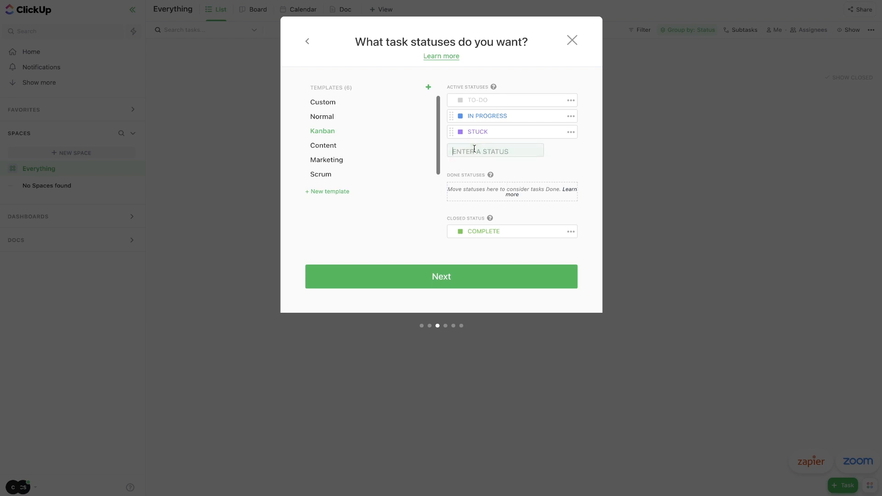
type("DONE")
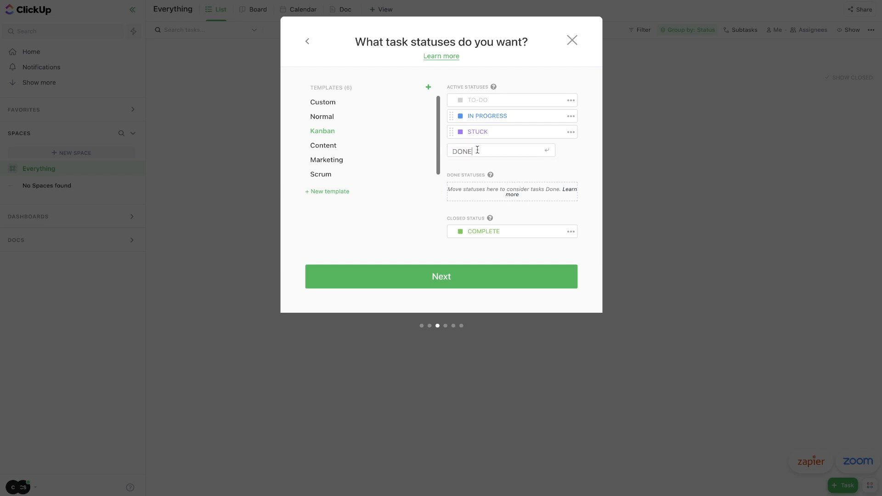
key("Return")
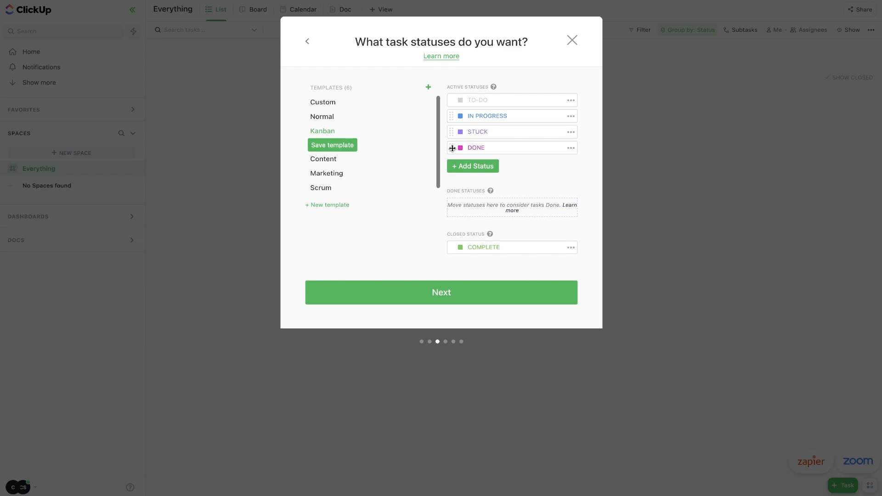
left_click_drag(451, 148, 464, 206)
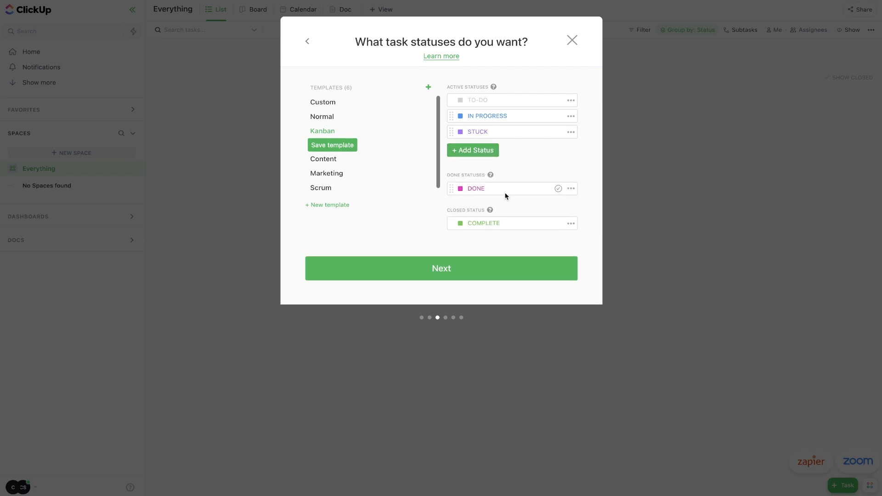
left_click(571, 190)
left_click(610, 240)
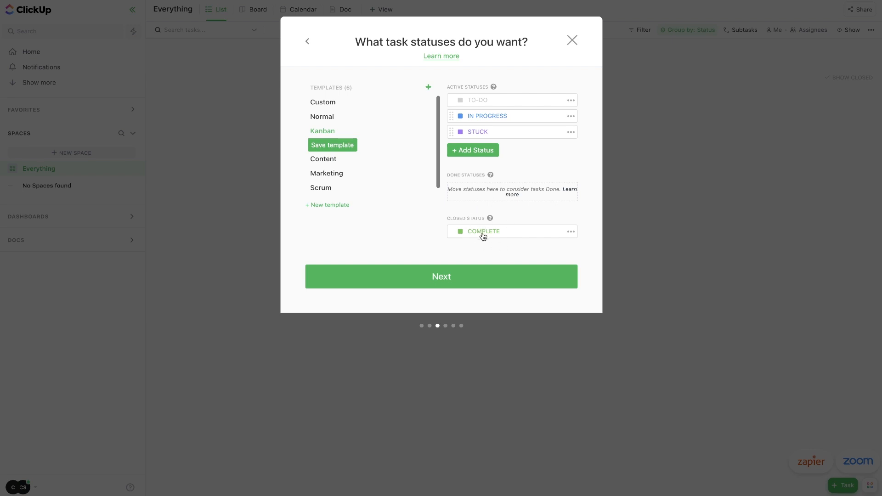
left_click(437, 279)
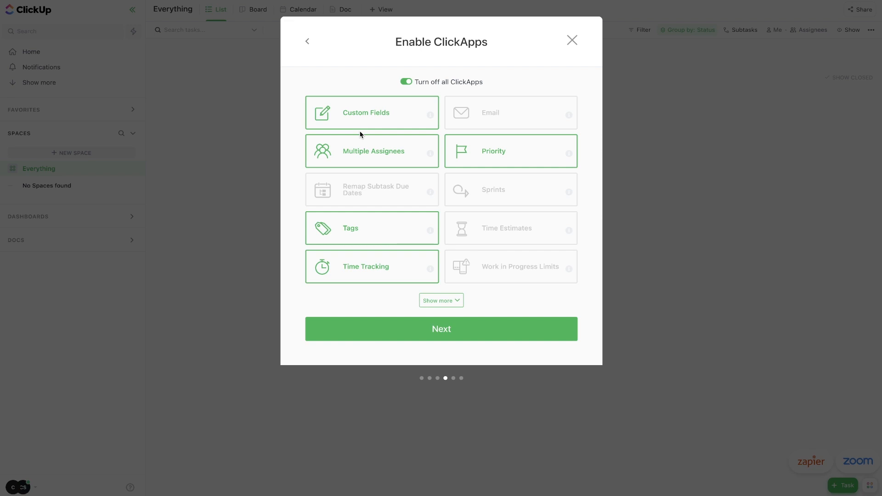
Enable the Time Estimates and Reschedule Dependencies ClickApps for the Clients Space.
left_click(476, 234)
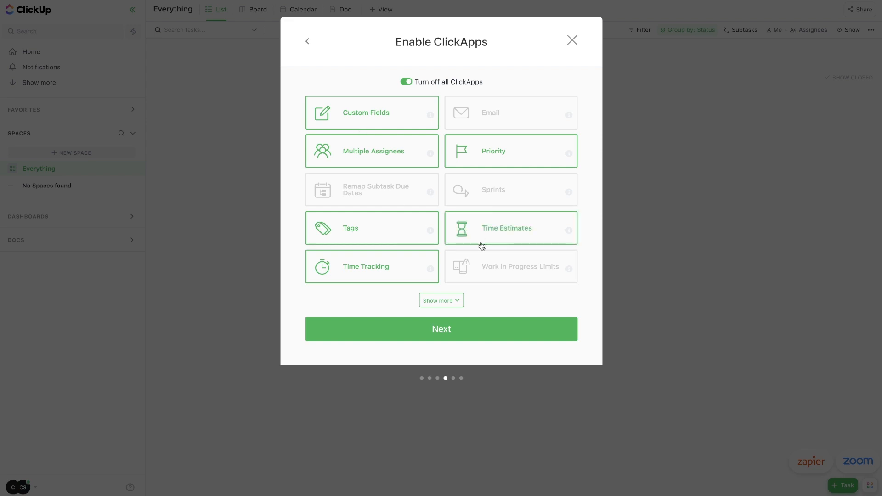
left_click(442, 302)
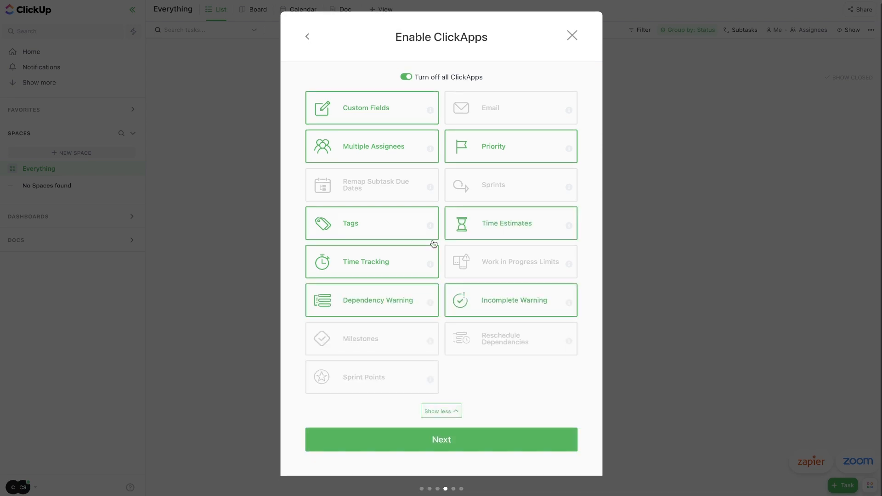
left_click(462, 337)
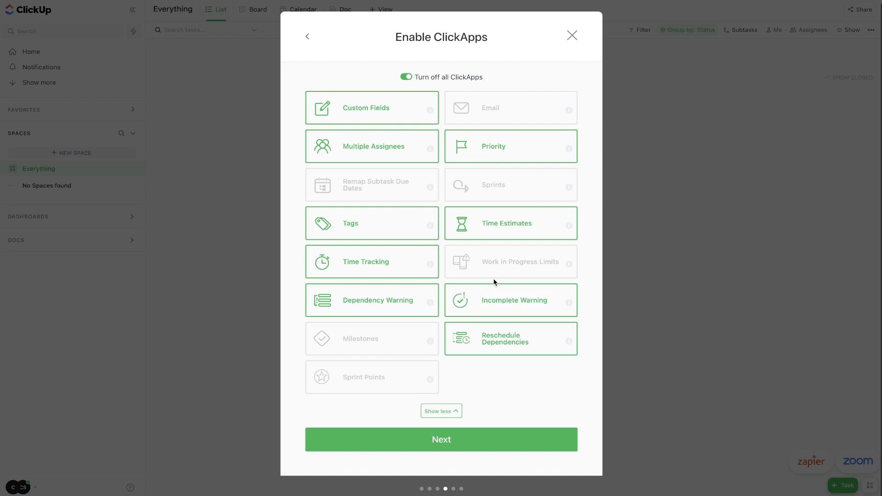
mouse_move(571, 112)
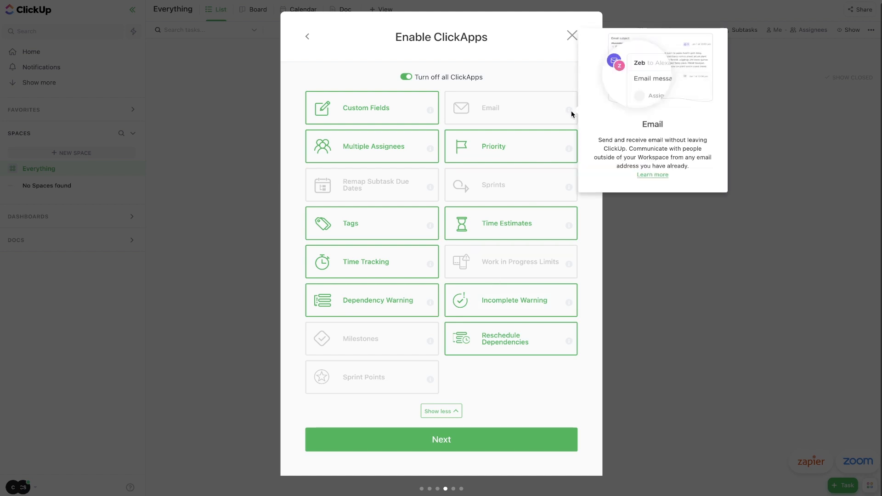
left_click_drag(598, 140, 690, 170)
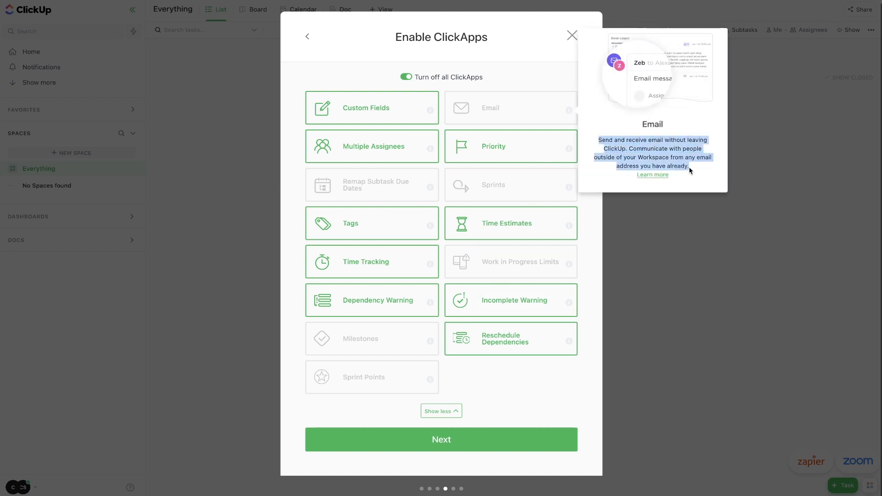
left_click(475, 440)
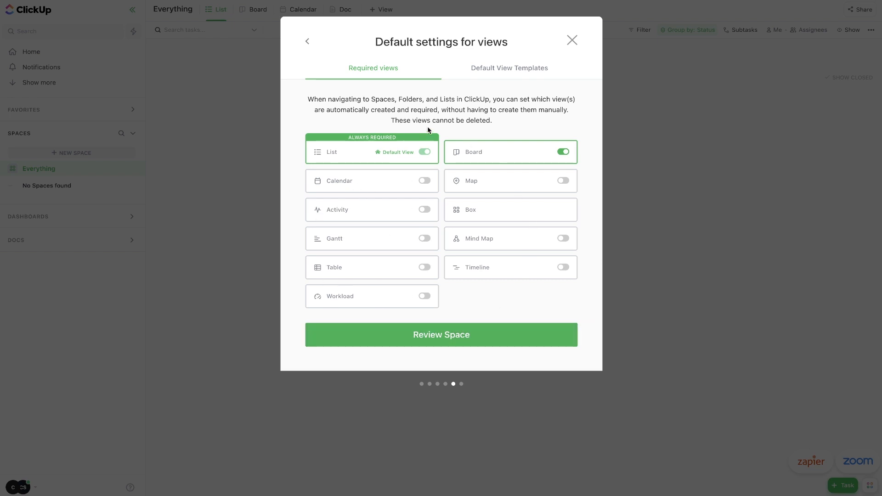
Add Workload as a required view, keep the person avatar, and create the Clients Space.
left_click(424, 297)
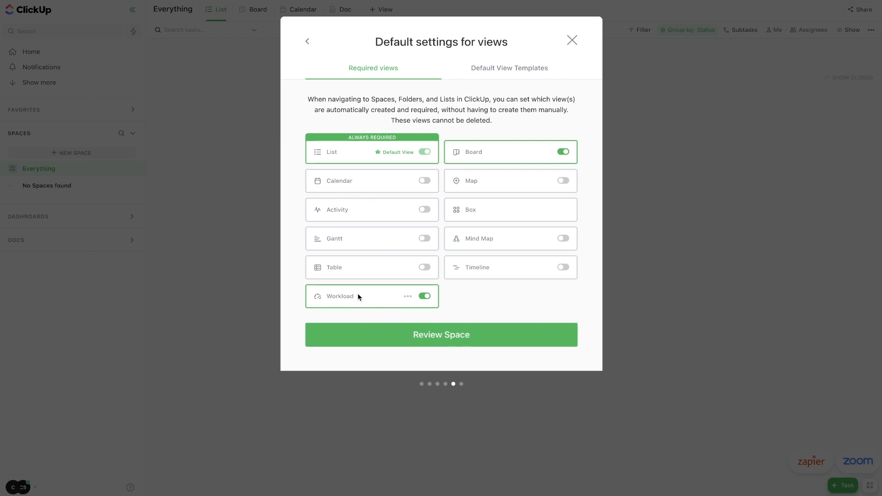
left_click(475, 340)
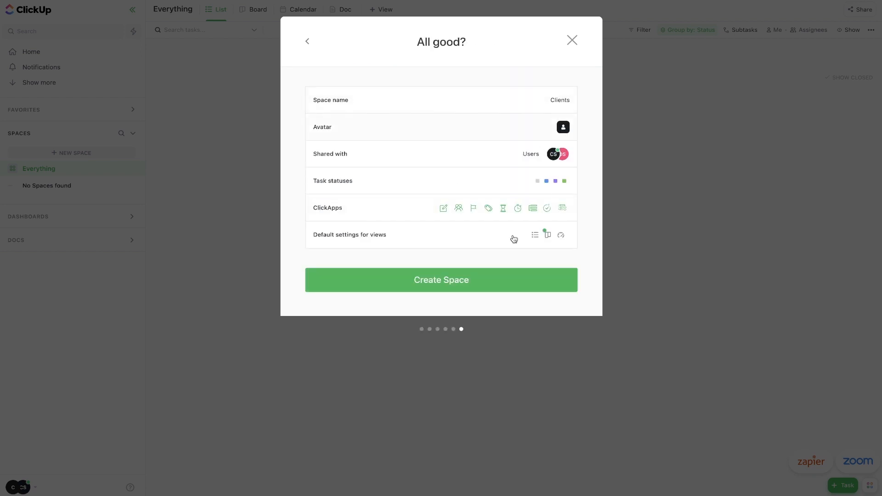
left_click(508, 127)
left_click(432, 162)
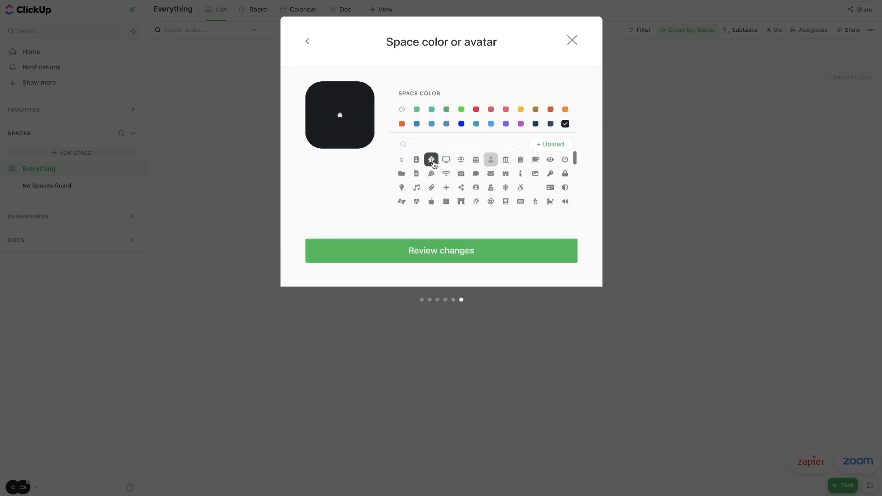
left_click(492, 165)
left_click(475, 256)
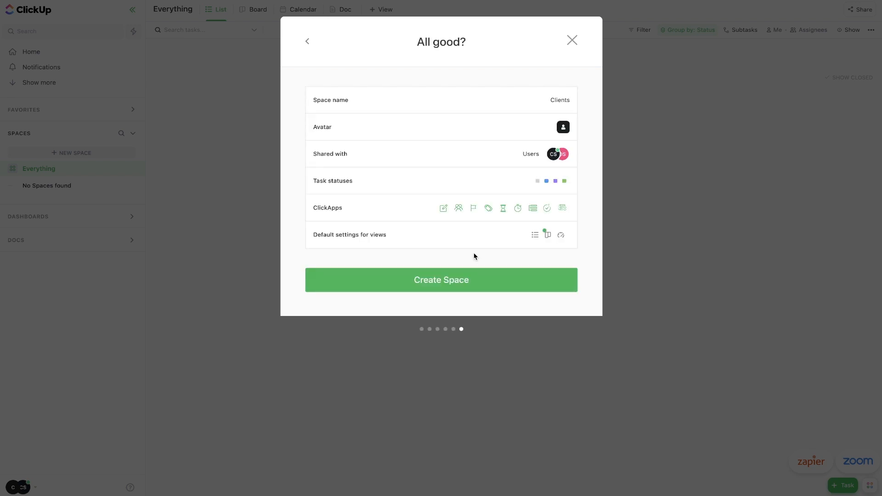
left_click(493, 288)
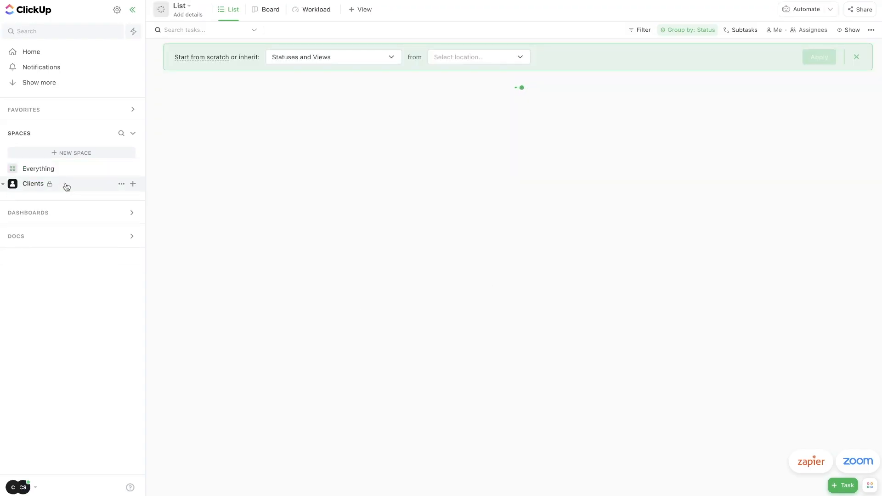
Delete the default List from the Clients space, cancelling the duplicate dialog.
left_click(13, 184)
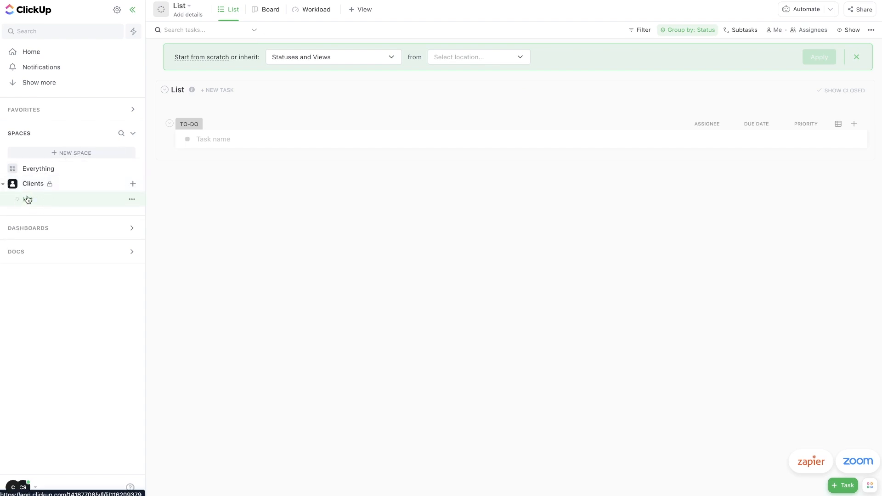
left_click(132, 199)
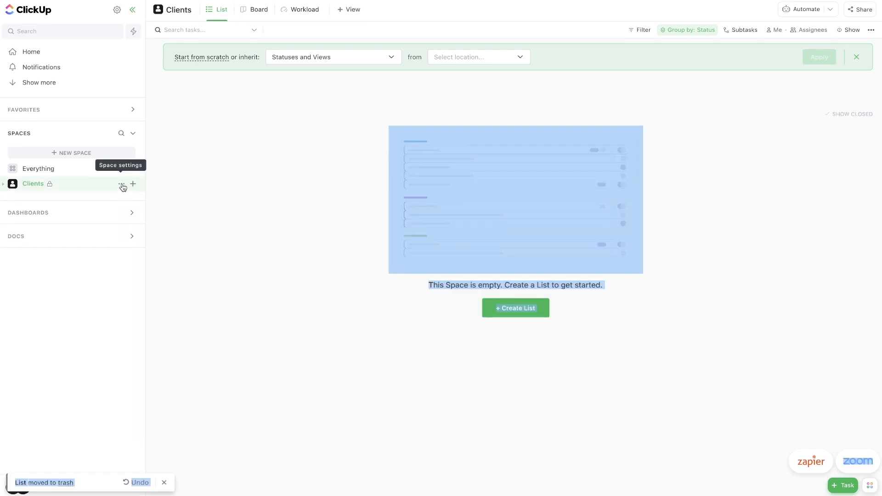
left_click(122, 184)
left_click(152, 274)
left_click(151, 279)
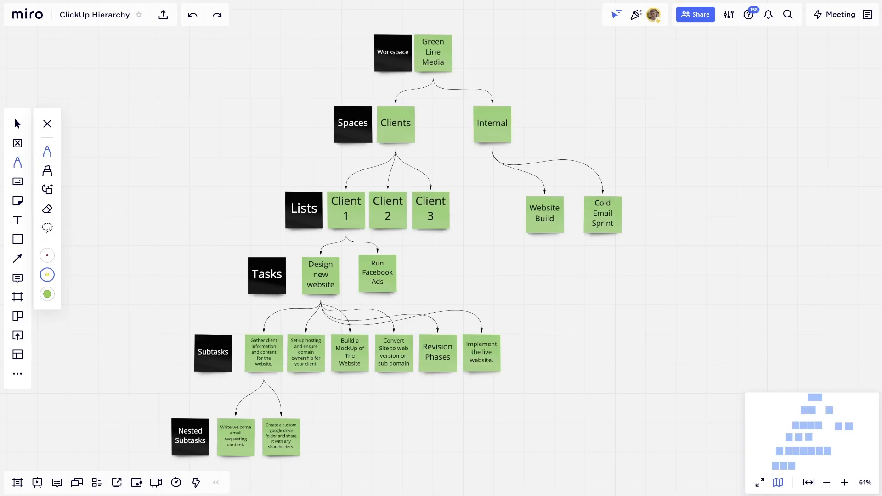
With the thinnest pen, tick Green Line Media and the Clients note on the Miro diagram.
left_click(47, 256)
left_click_drag(449, 54, 454, 49)
left_click_drag(411, 109, 417, 100)
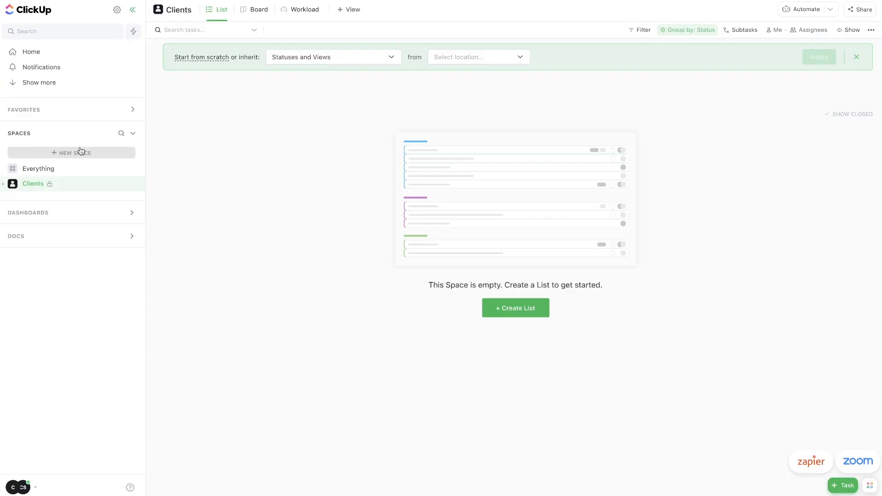
Start a dark-blue space named Internal, shared with the workspace, using Kanban statuses.
left_click(77, 153)
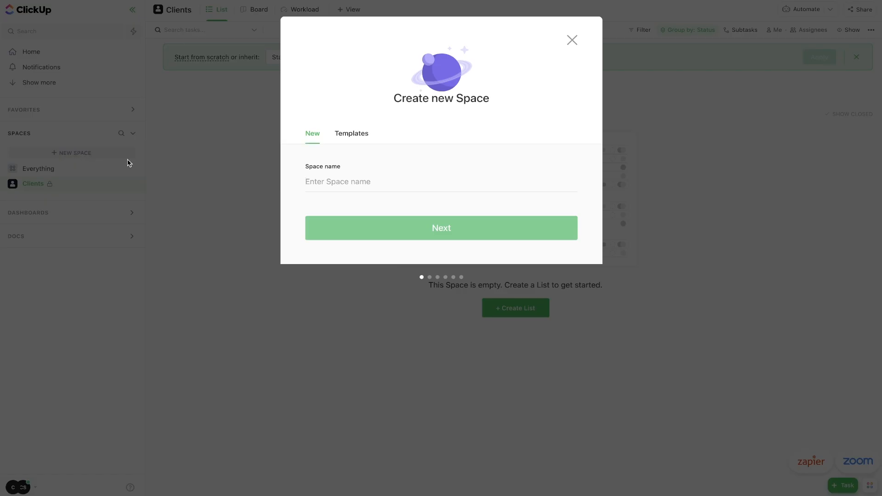
type("Internal")
left_click(341, 232)
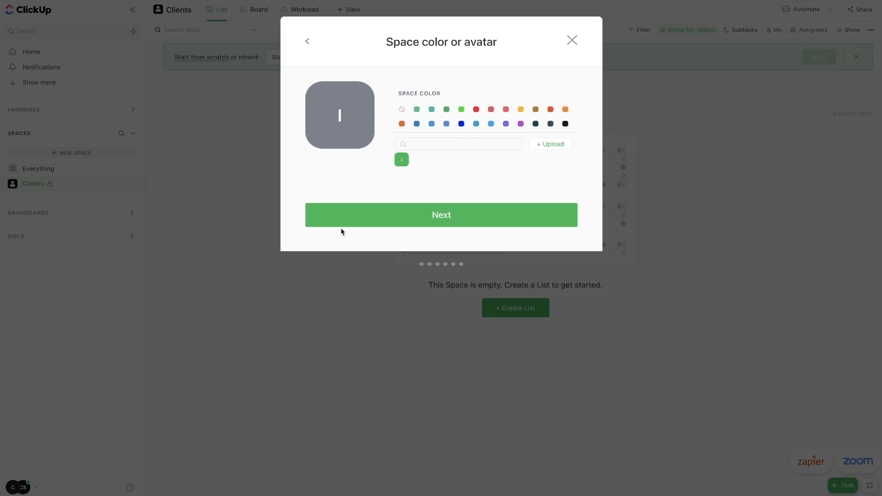
left_click(461, 124)
left_click(437, 249)
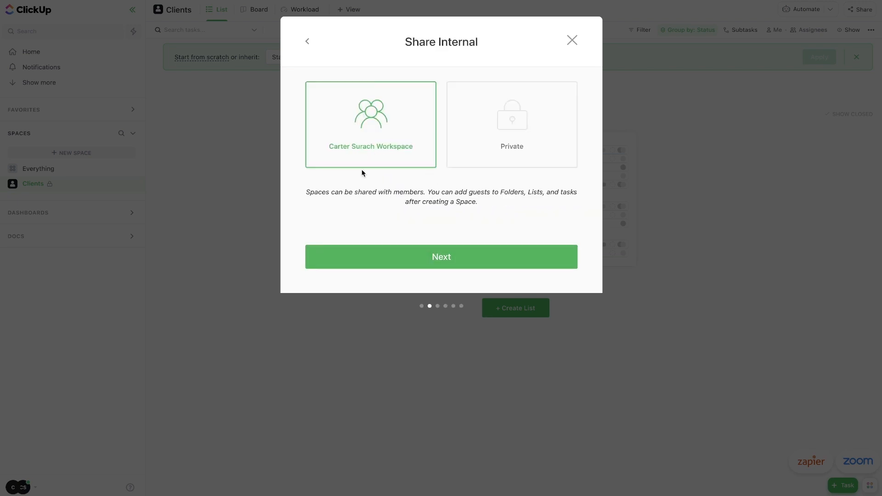
left_click(463, 257)
left_click(360, 135)
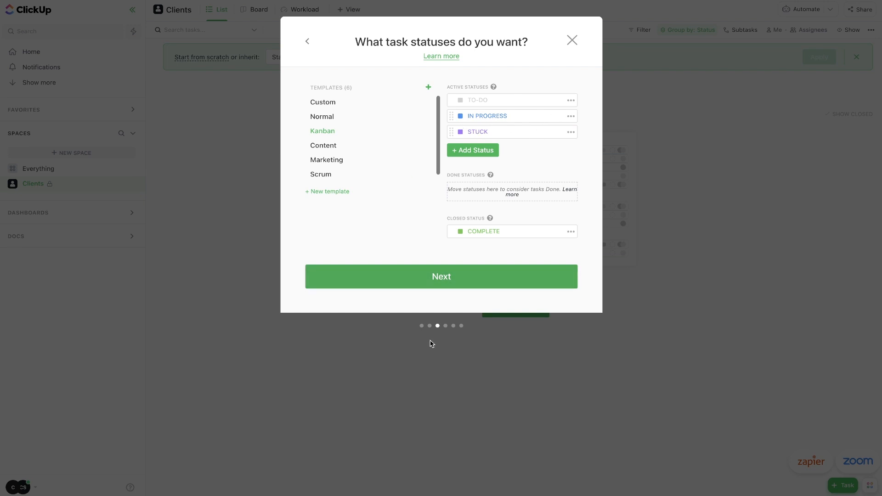
left_click(459, 276)
Turn on all ClickApps including Reschedule Dependencies, create the Internal space, and collapse it.
left_click(461, 231)
left_click(441, 300)
left_click(482, 343)
left_click(441, 440)
left_click(478, 336)
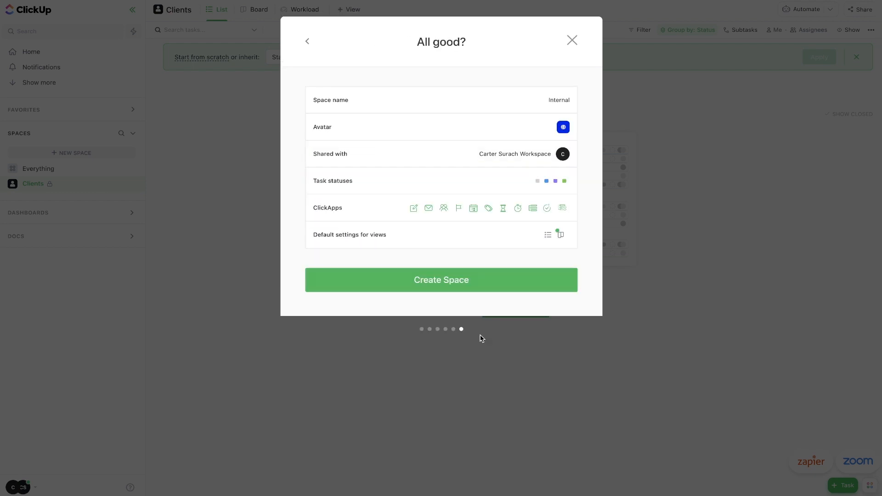
left_click(414, 282)
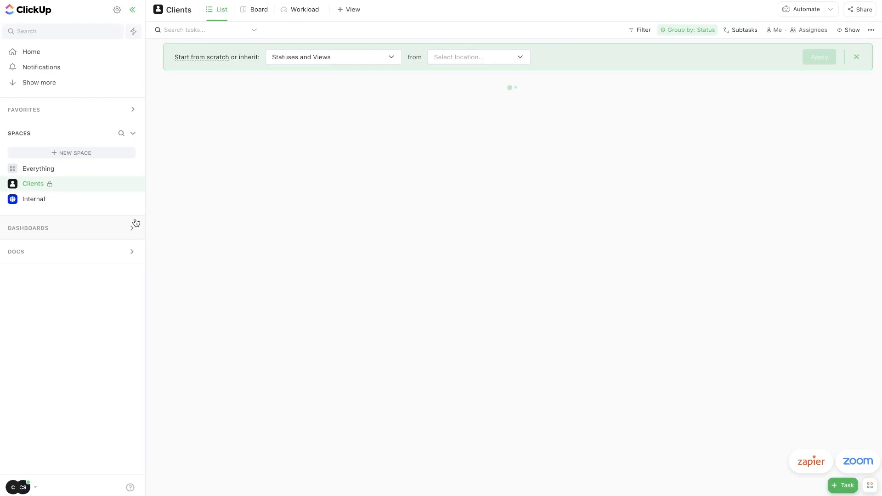
left_click(3, 199)
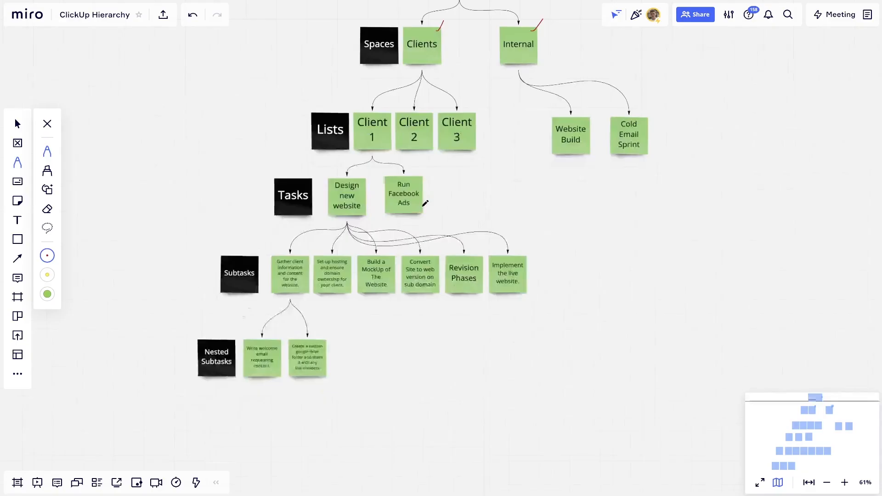
Draw temporary Miro arrows to Lists, Tasks, Subtasks, Nested Subtasks and circles, then undo them.
scroll(426, 203, "down", 1)
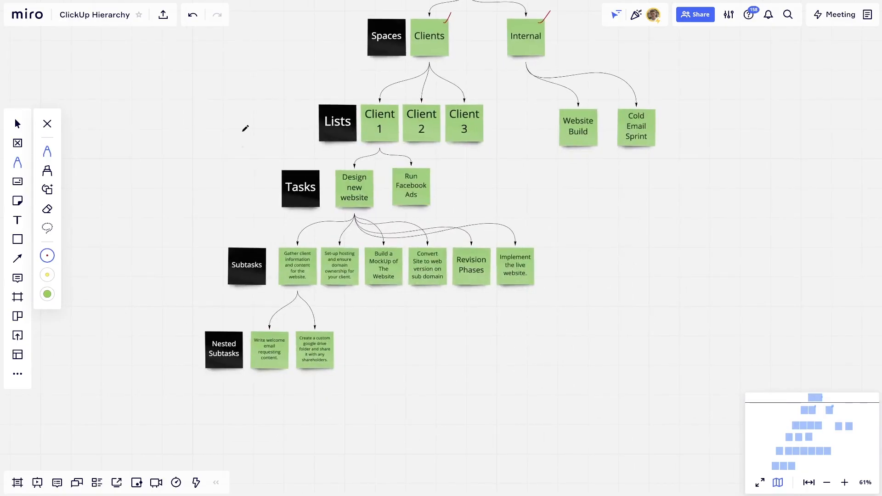
left_click_drag(255, 107, 304, 119)
left_click_drag(232, 162, 268, 189)
left_click_drag(186, 224, 223, 260)
mouse_move(169, 311)
left_mouse_down()
mouse_move(208, 345)
mouse_move(206, 335)
left_mouse_up()
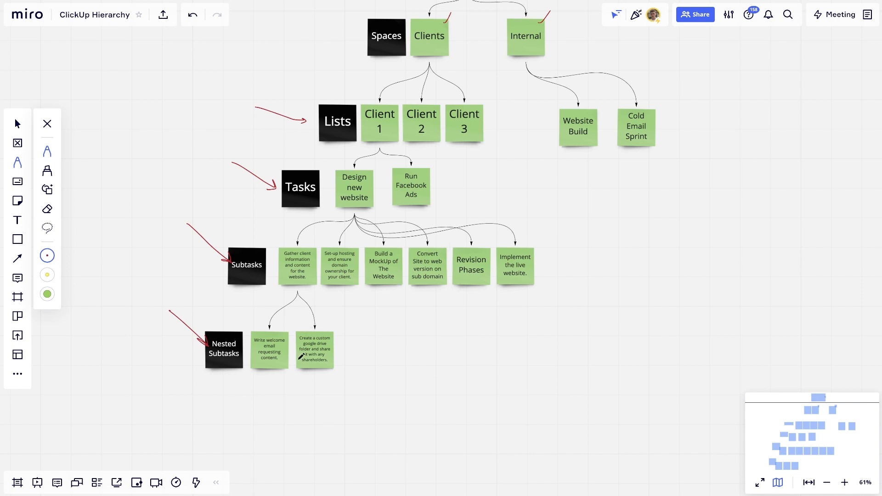
mouse_move(286, 337)
left_mouse_down()
mouse_move(266, 331)
mouse_move(250, 367)
mouse_move(289, 347)
mouse_move(284, 331)
left_mouse_up()
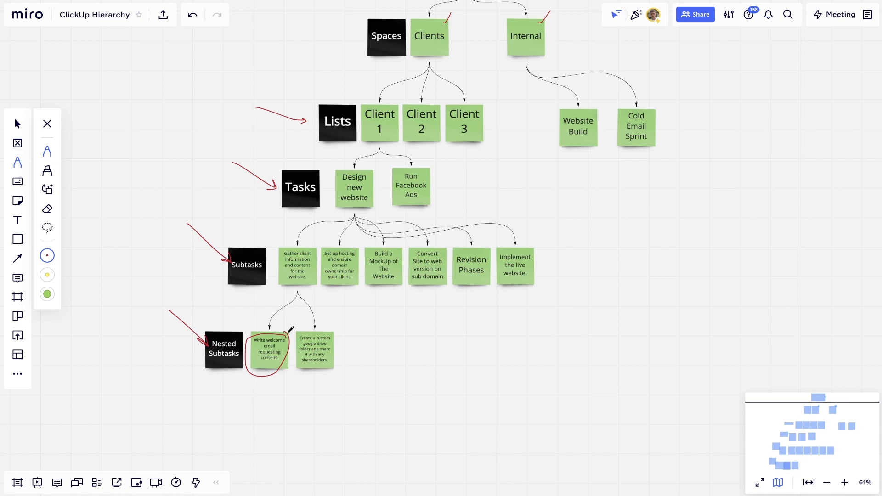
key("ctrl+z")
key("ctrl+z")
key("ctrl+z")
key("ctrl+z")
key("ctrl+z")
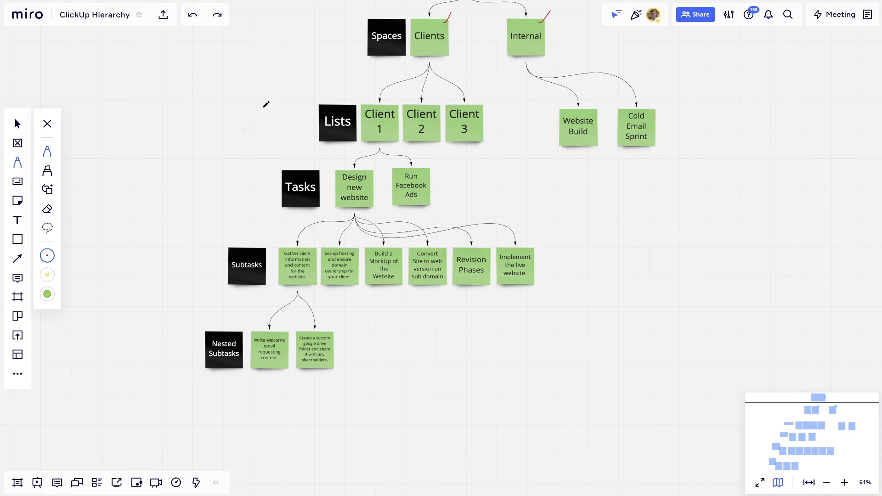
mouse_move(381, 100)
left_mouse_down()
mouse_move(379, 136)
mouse_move(389, 105)
left_mouse_up()
key("ctrl+z")
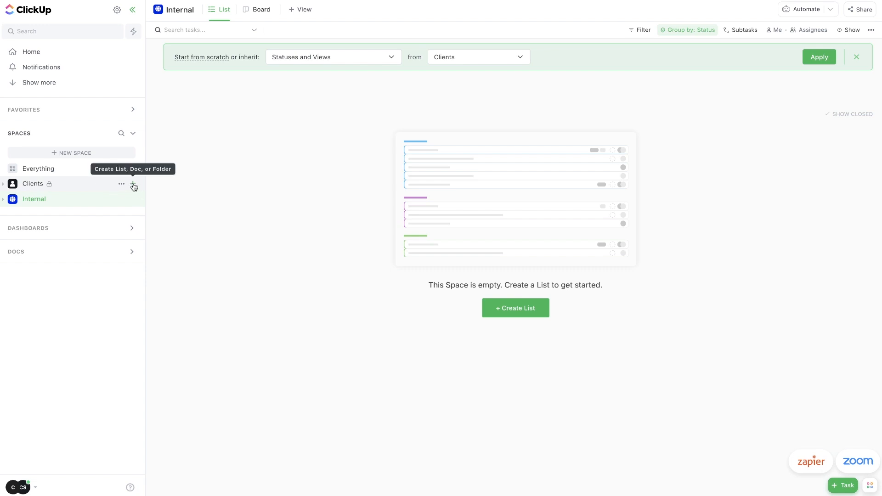
Create a list named ABC Company in the Clients space.
left_click(134, 186)
left_click(166, 203)
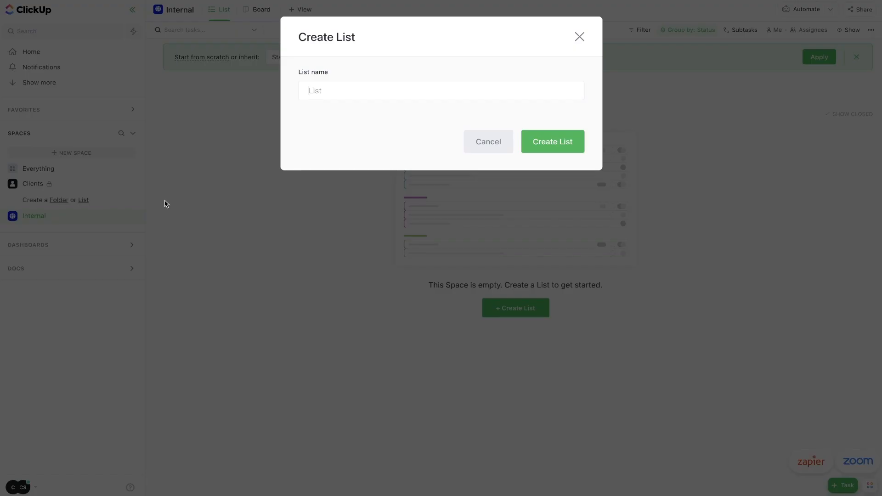
type("ABC Cm")
key("BackSpace")
type("ompany")
left_click(532, 137)
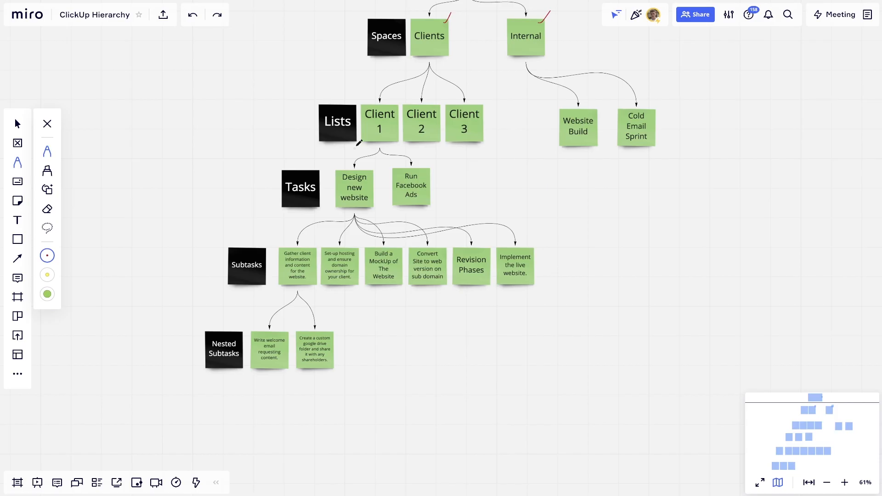
Draw a red check over Client 1, circle Lists and undo it, then outline Design new website.
left_click_drag(395, 106, 406, 86)
left_click_drag(396, 102, 405, 87)
left_click_drag(312, 116, 356, 120)
left_click_drag(329, 91, 359, 125)
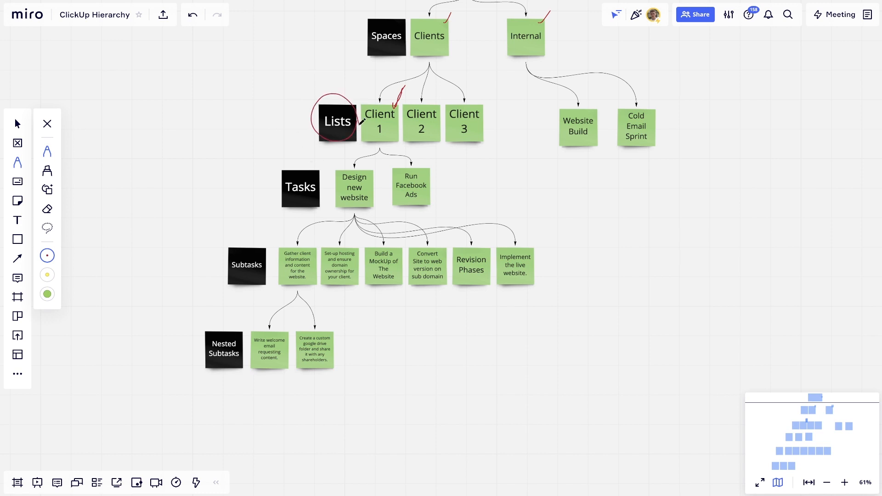
key("ctrl+z")
mouse_move(373, 169)
left_mouse_down()
mouse_move(348, 170)
mouse_move(336, 206)
mouse_move(369, 205)
mouse_move(376, 160)
left_mouse_up()
Undo the Miro outline, add the task Design new website to ABC Company, and bracket Subtasks.
key("ctrl+z")
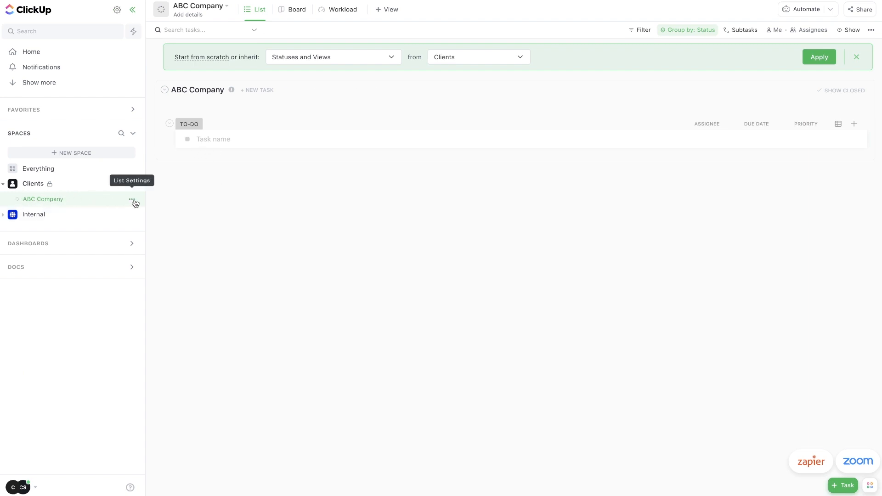
left_click(206, 140)
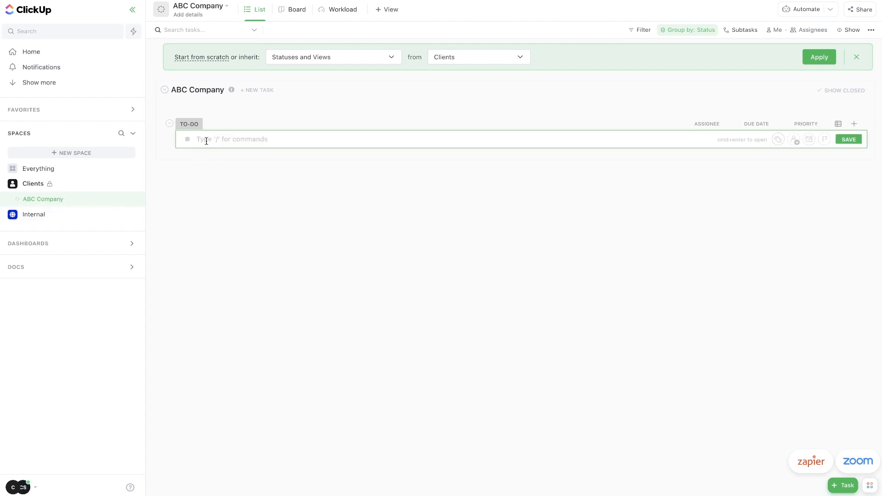
type("Design new website")
key("Return")
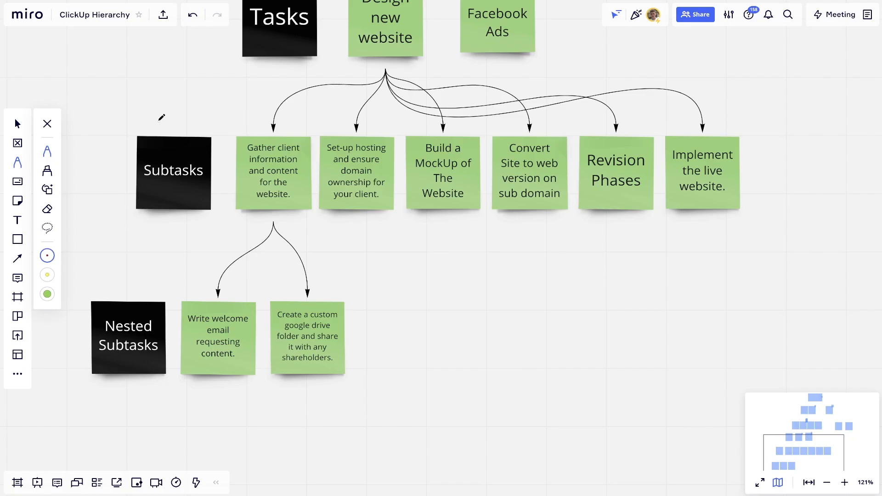
mouse_move(159, 121)
left_mouse_down()
mouse_move(136, 121)
mouse_move(115, 167)
mouse_move(136, 226)
left_mouse_up()
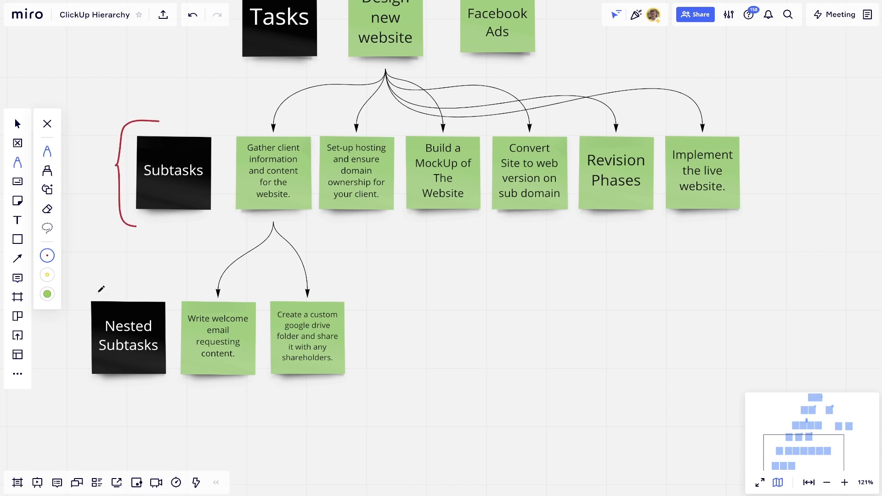
Bracket the Nested Subtasks row and draw a check mark beside it on the diagram.
mouse_move(99, 291)
left_mouse_down()
mouse_move(78, 342)
mouse_move(115, 388)
left_mouse_up()
left_click_drag(51, 344, 65, 317)
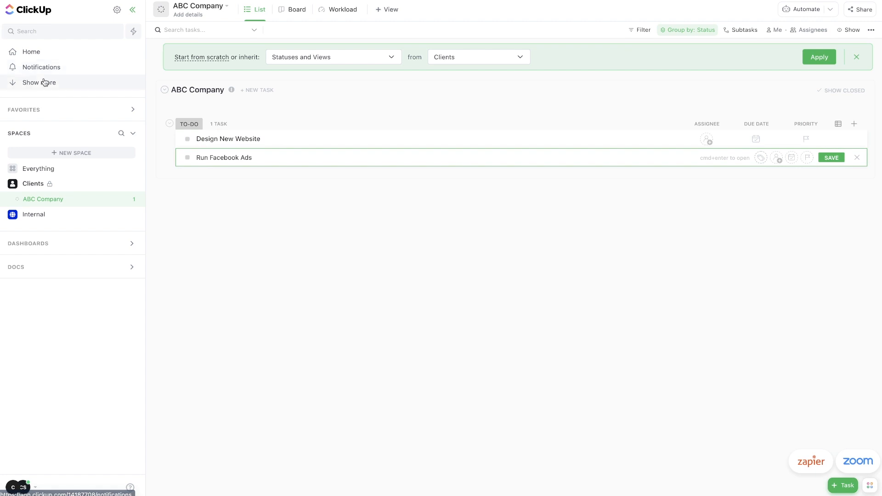
left_click(37, 489)
Open workspace ClickApps settings and check the Nested Subtasks levels dropdown, set to 3.
left_click(59, 330)
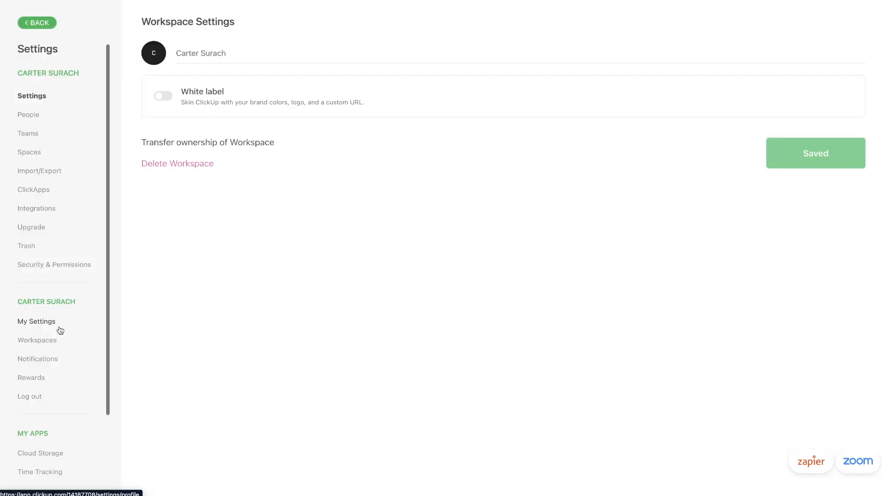
left_click(38, 189)
scroll(437, 247, "down", 3)
scroll(437, 247, "down", 8)
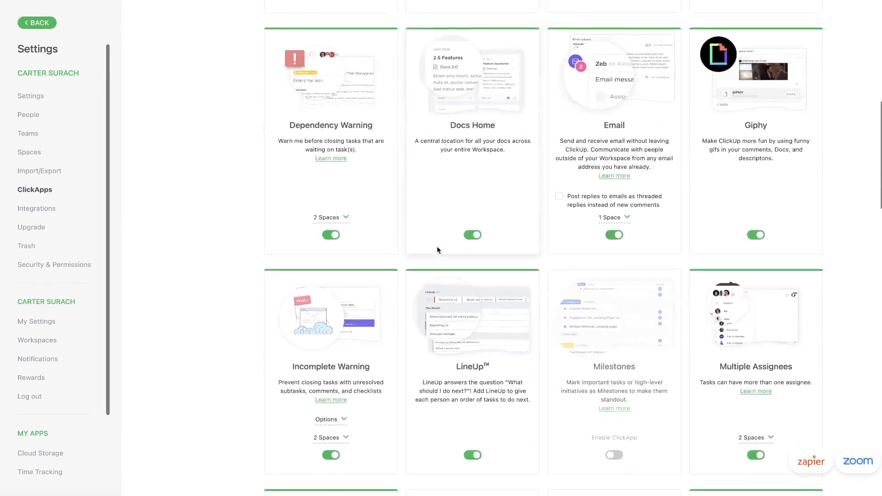
scroll(437, 247, "down", 8)
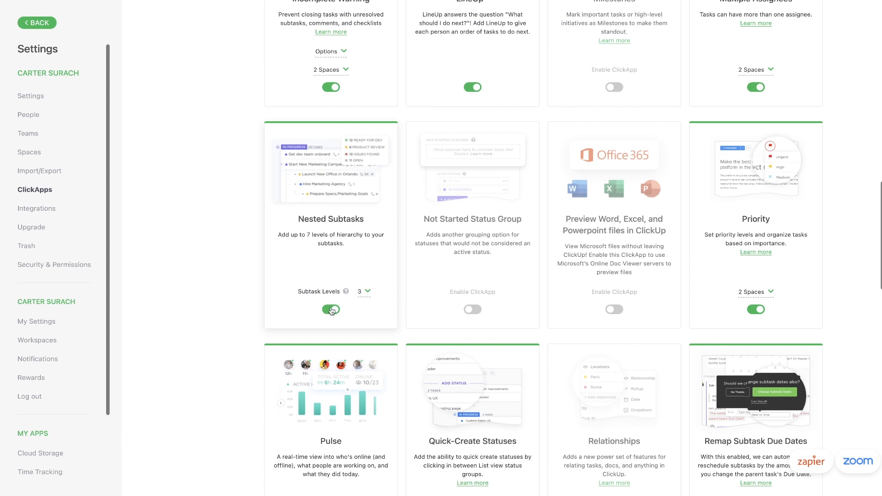
left_click(367, 293)
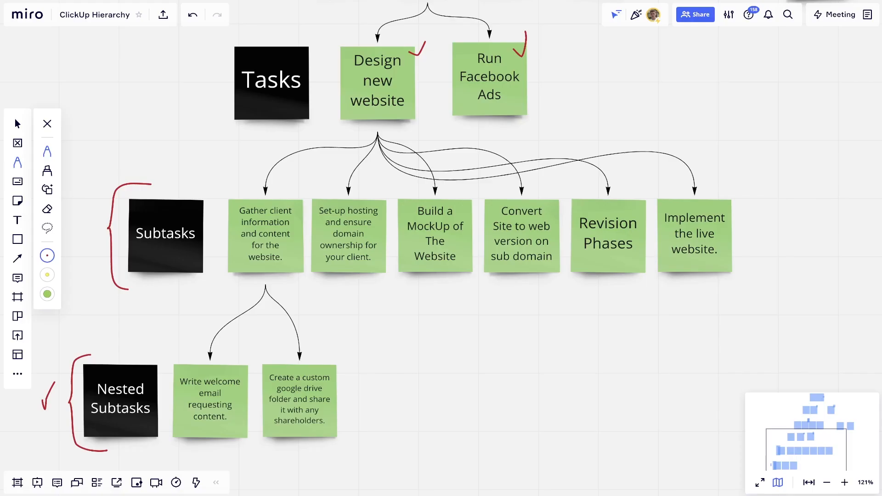
Circle the Tasks note in red and select the Gather client information note's text.
scroll(240, 92, "up", 3)
mouse_move(283, 85)
left_mouse_down()
mouse_move(214, 136)
mouse_move(299, 134)
mouse_move(264, 84)
left_mouse_up()
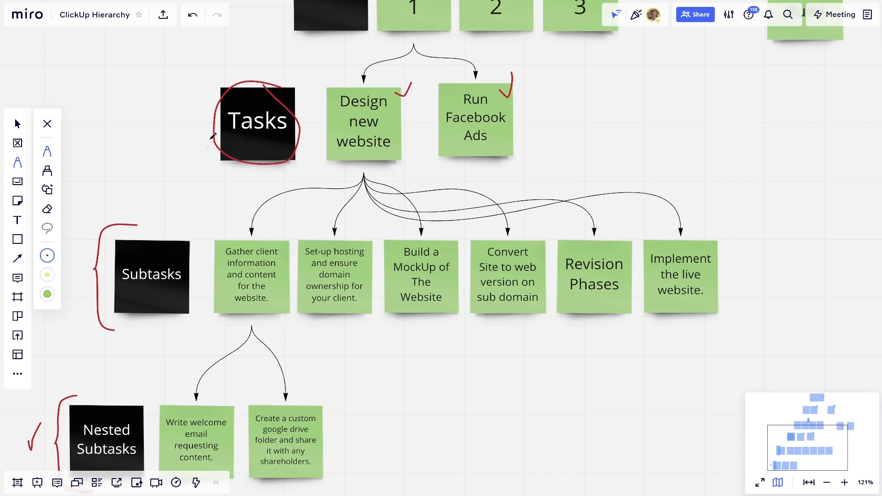
left_click(21, 120)
double_click(250, 266)
key("super+c")
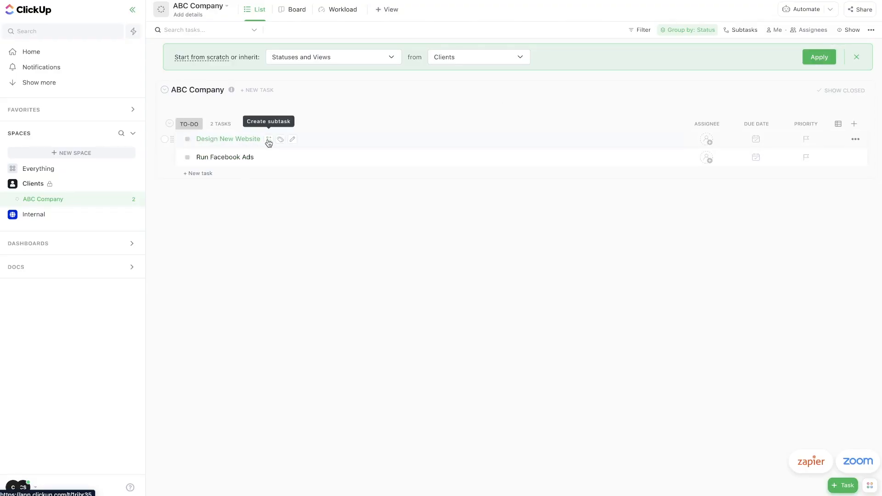
Paste 'Gather client information' as a new subtask under Design New Website and save it.
left_click(269, 142)
key("super+v")
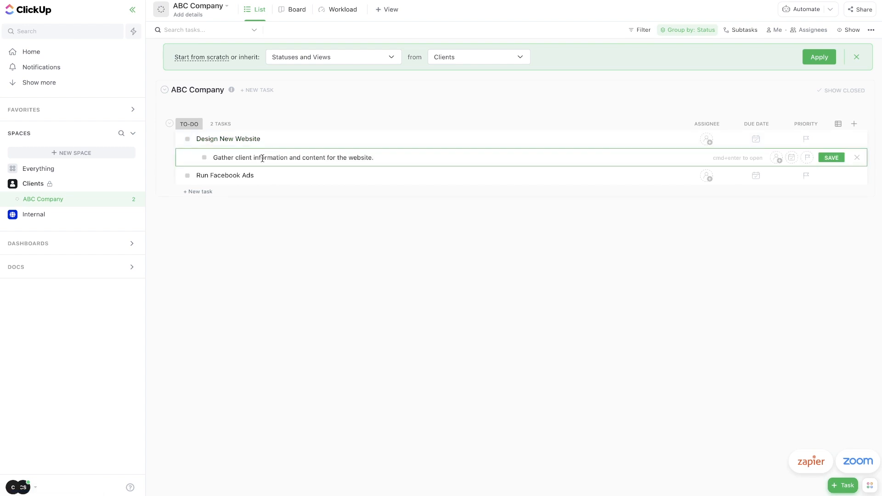
left_click(832, 158)
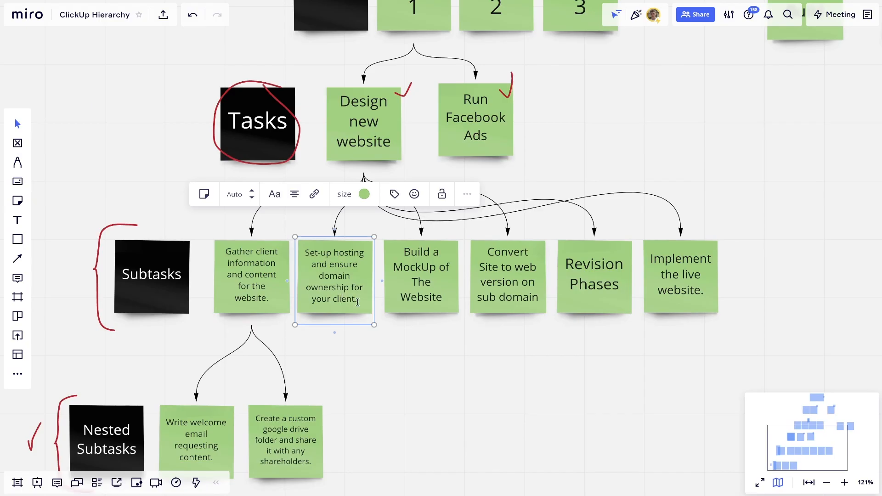
Select the hosting note's text and the next sticky note's text, then dismiss the empty subtask row.
left_click_drag(358, 299, 300, 244)
left_click(305, 249)
left_click_drag(303, 248, 367, 300)
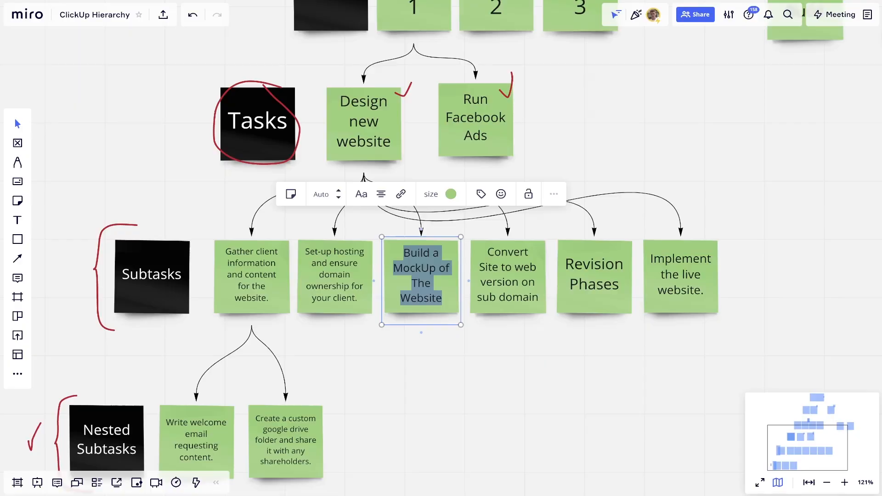
left_click_drag(487, 249, 539, 300)
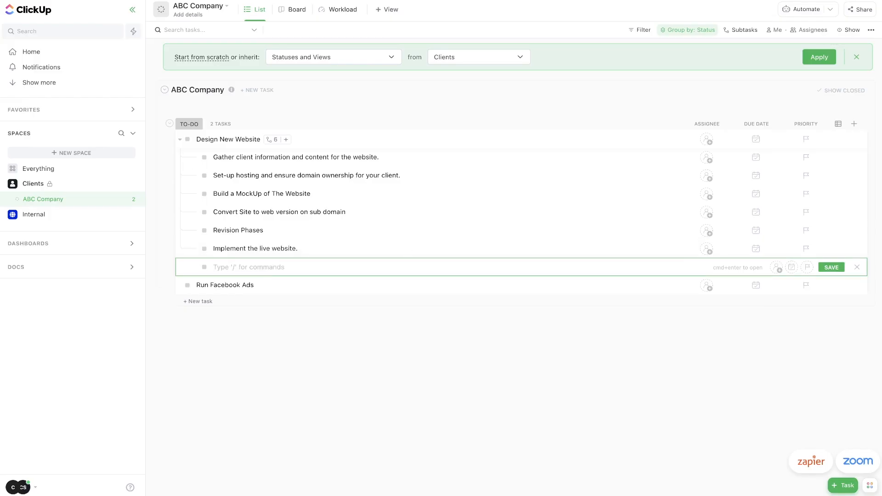
left_click(857, 267)
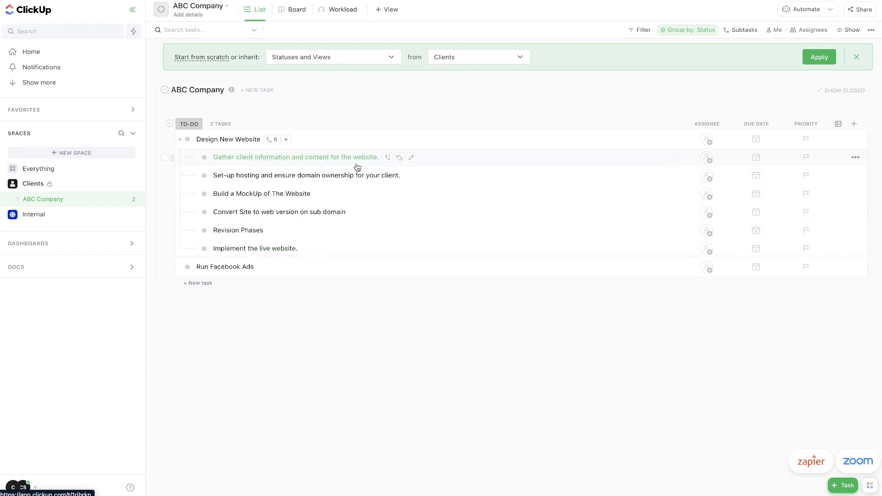
Nest 'Write welcome email requesting content' and 'Create a custom google drive folder' under Gather client information.
left_click(388, 158)
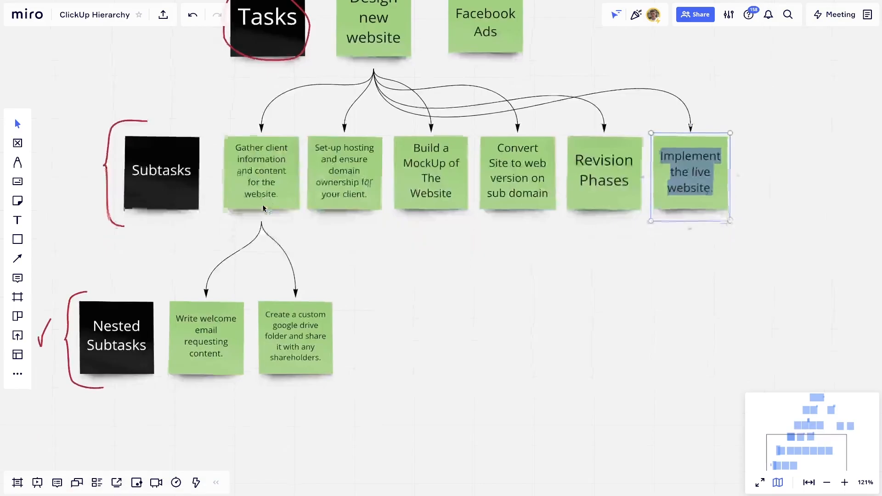
scroll(197, 333, "down", 1)
double_click(198, 334)
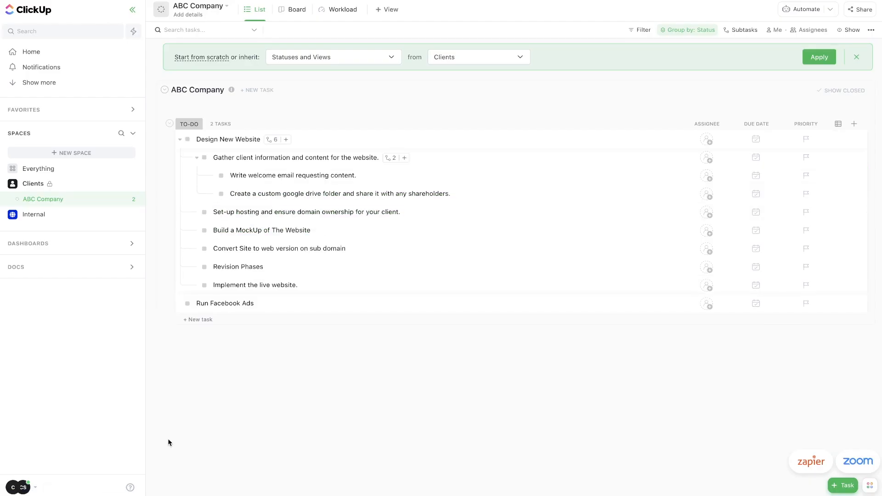
left_click(196, 158)
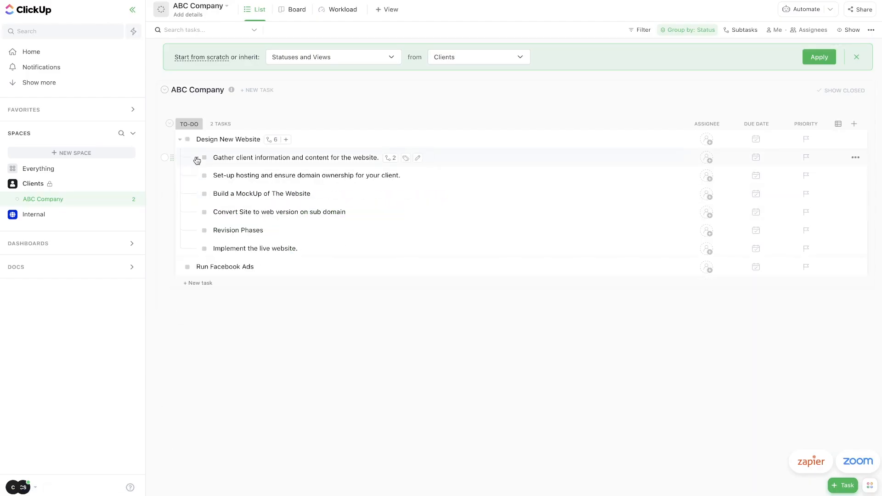
left_click(197, 158)
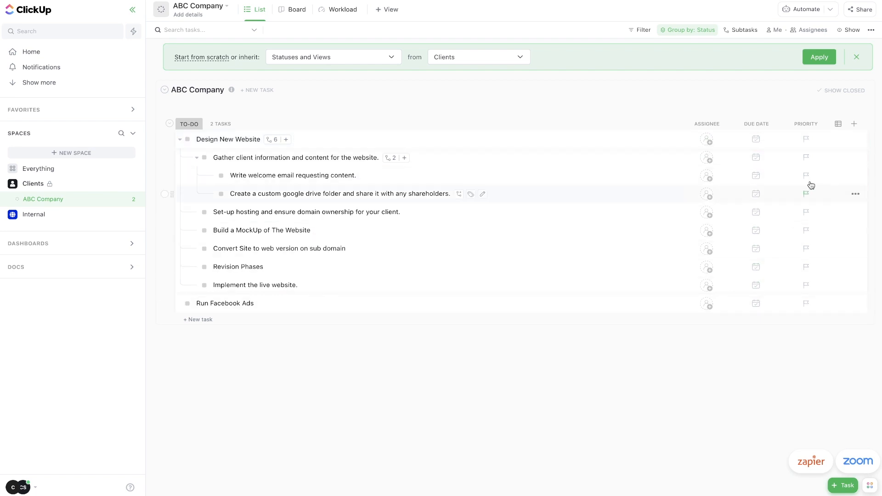
Look over the priority choices and custom field types, then close the custom field list.
left_click(806, 141)
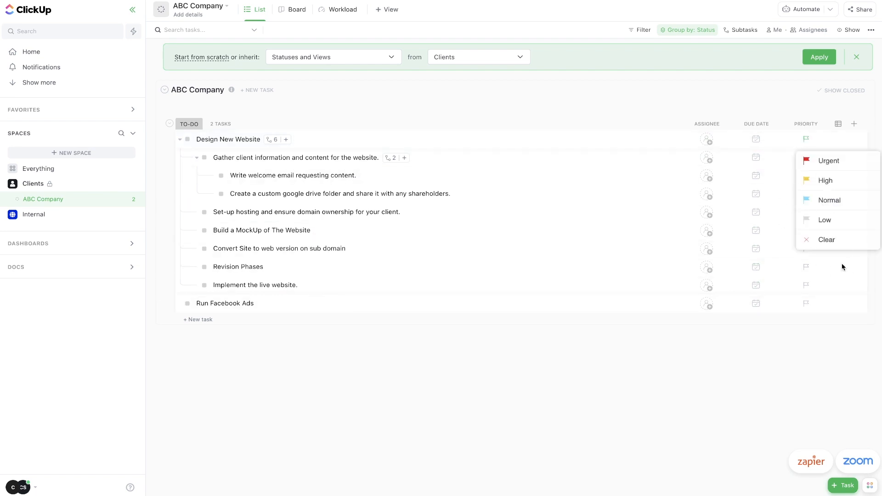
left_click(854, 124)
scroll(814, 191, "down", 1)
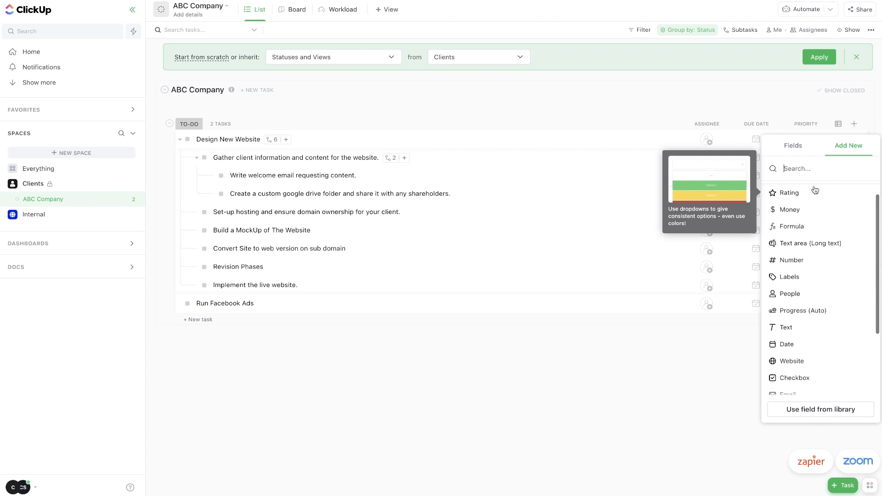
scroll(813, 190, "up", 1)
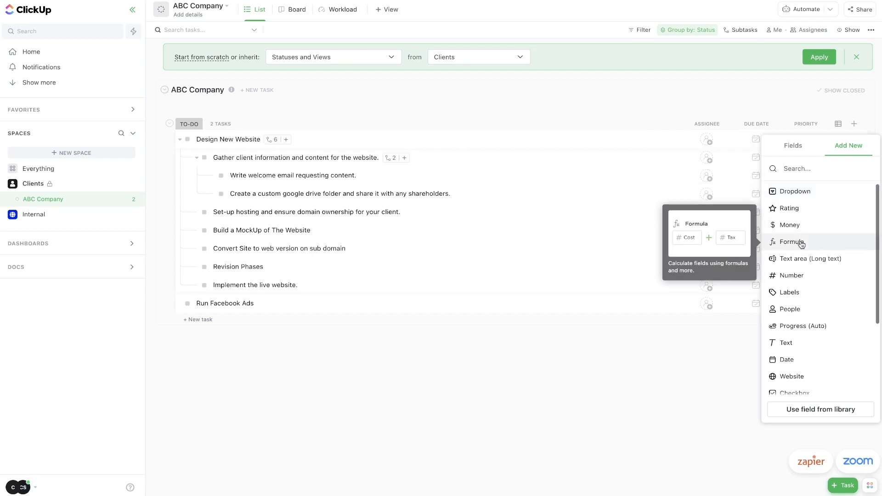
scroll(809, 276, "down", 3)
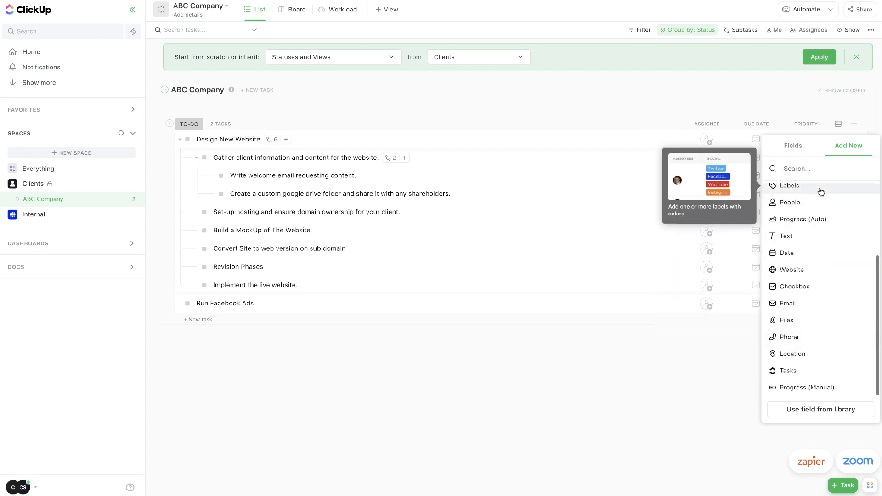
left_click(642, 368)
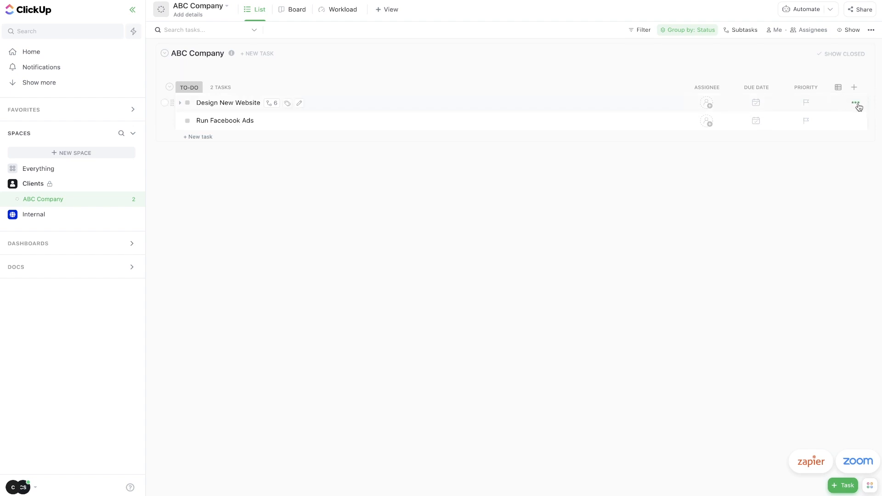
Save Design New Website as a template named 'Designing a website' with an SOP description.
left_click(856, 104)
mouse_move(790, 239)
left_click(797, 241)
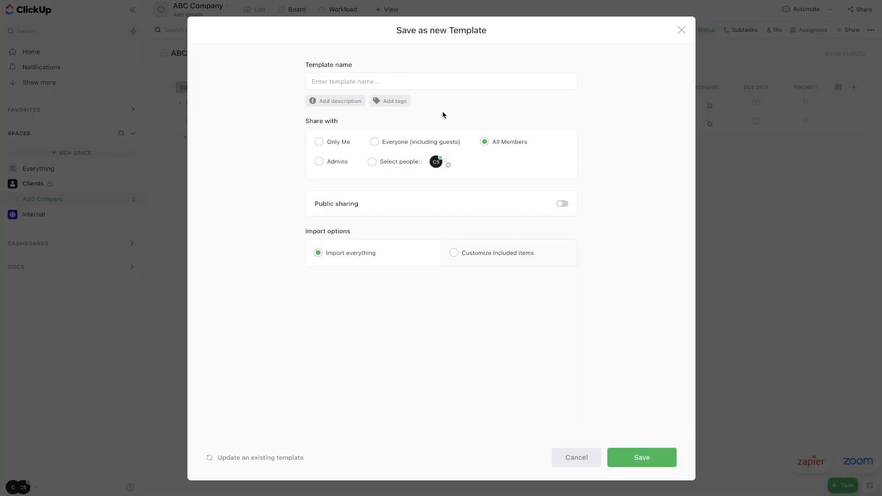
left_click(403, 79)
type("Designing a website")
left_click(338, 101)
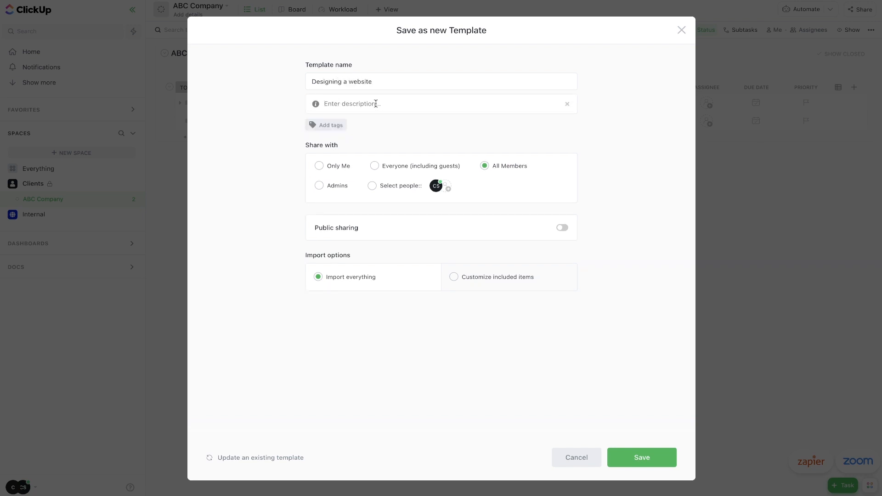
type("This is our standard operating procedur")
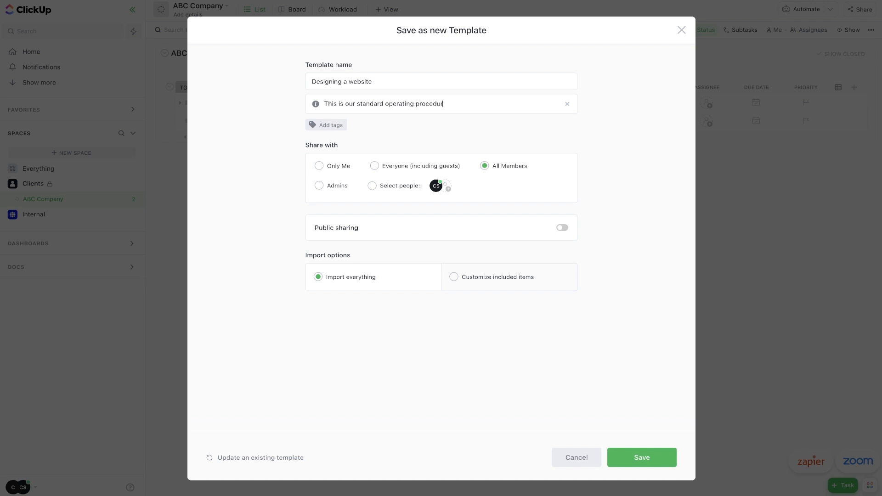
type("e for del")
type("eloping a website.")
Create a new 'deliverable' tag and attach it to the template.
left_click(326, 125)
left_click(329, 129)
type("Deliverable")
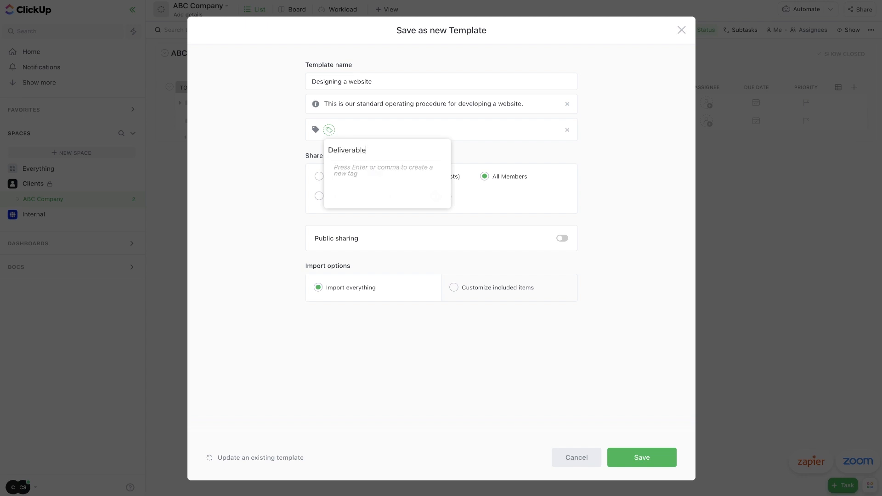
key("Return")
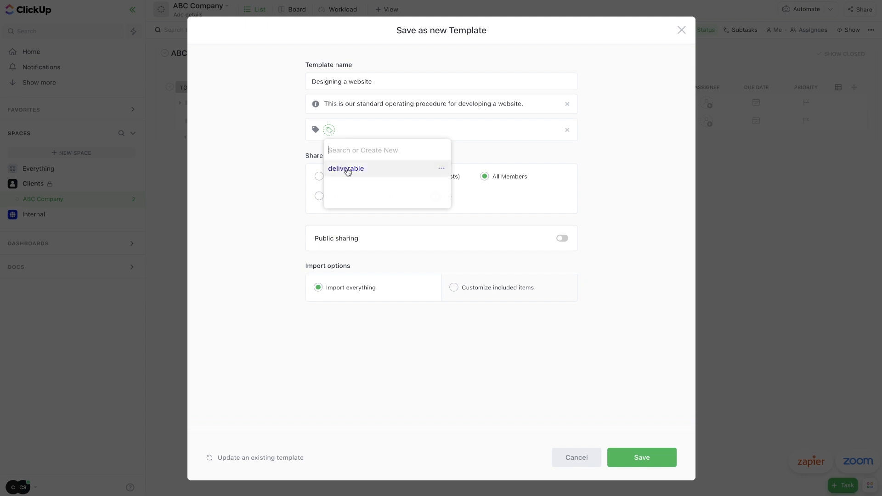
left_click(366, 168)
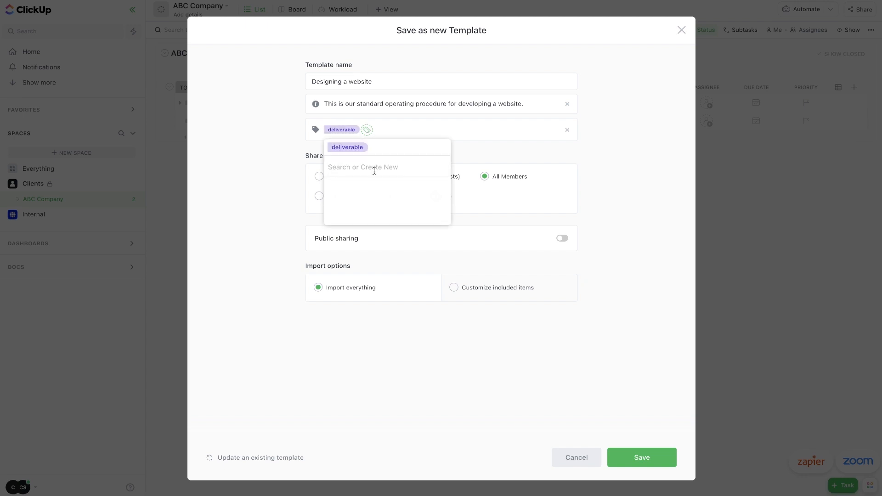
left_click(279, 138)
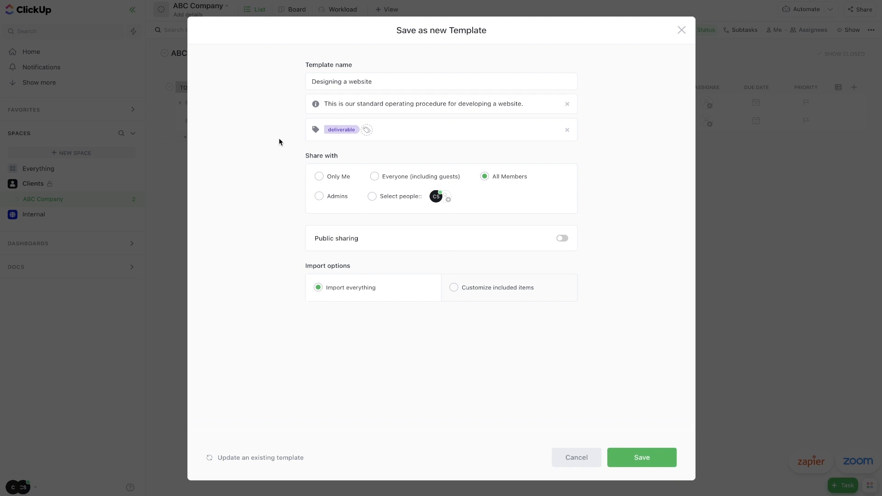
Share the template with selected people only, include assignees among its items, and save it.
left_click_drag(280, 138, 354, 156)
left_click(448, 199)
left_click(562, 238)
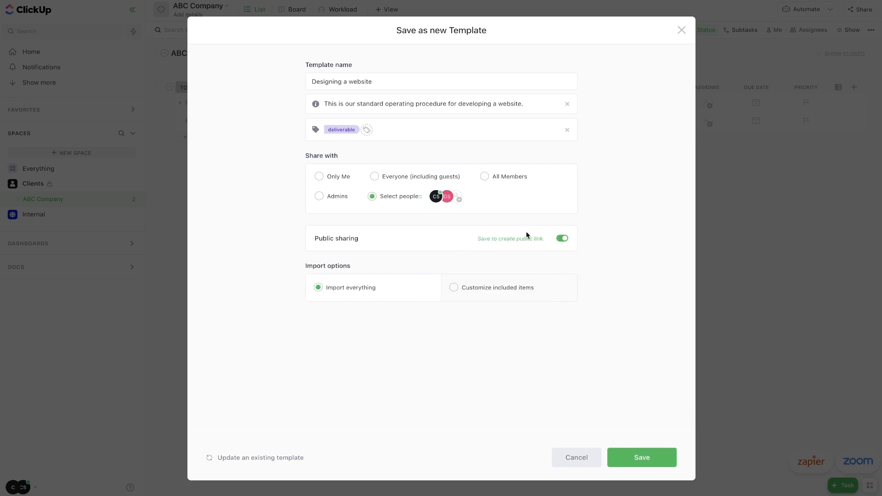
left_click(563, 242)
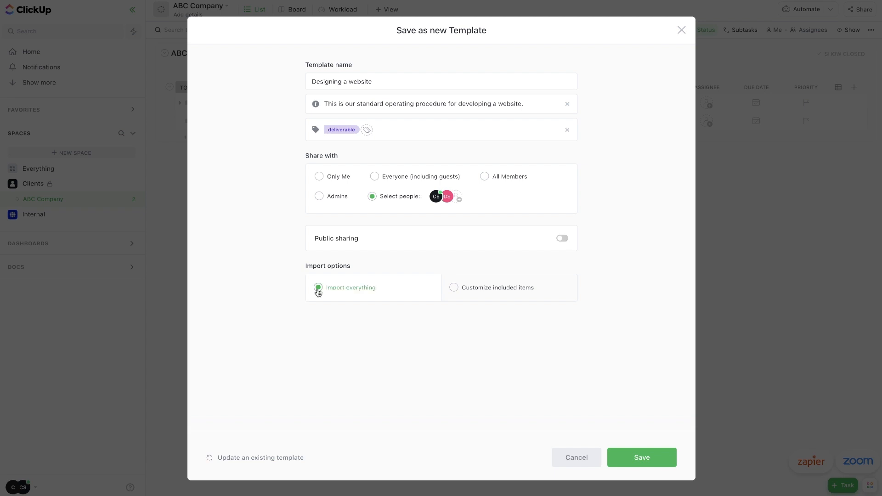
left_click(454, 288)
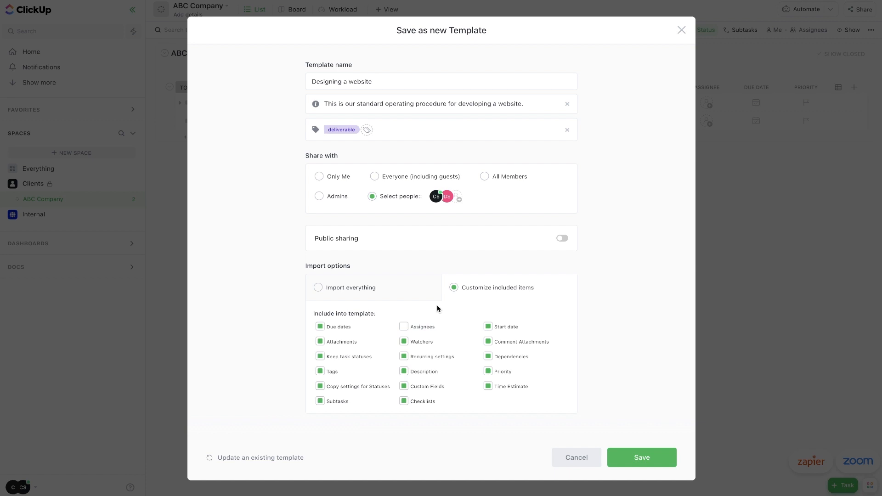
left_click(403, 327)
left_click(642, 465)
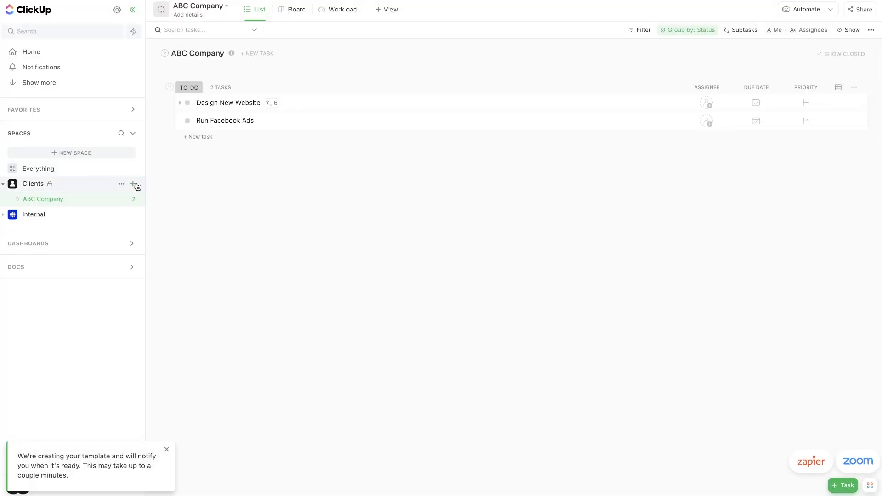
Create a new list named 'Imaginary Company' under Clients.
left_click(133, 184)
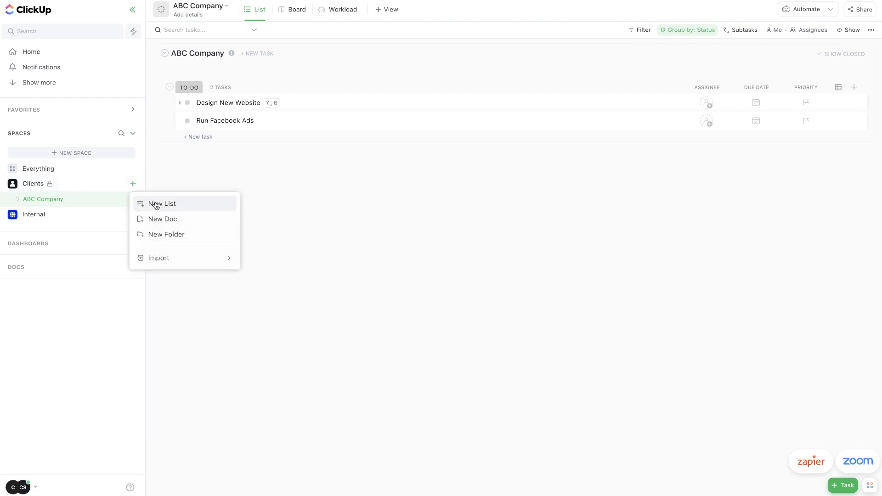
left_click(157, 205)
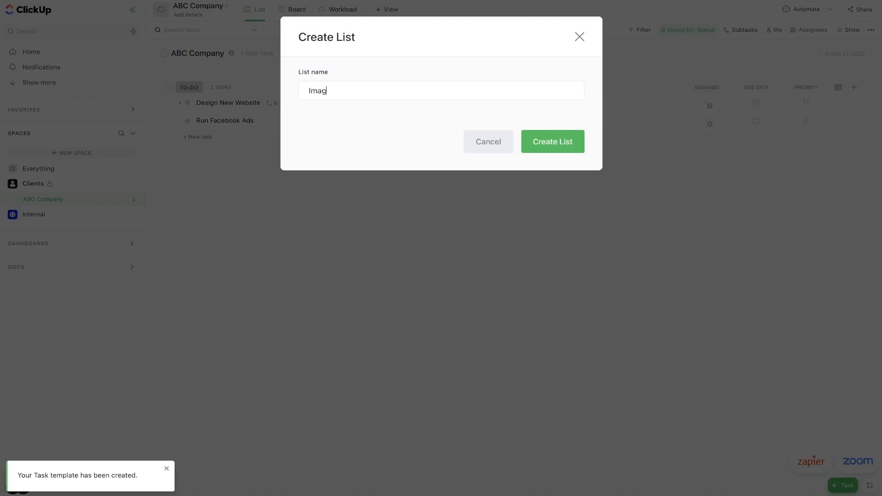
type("Imaginary Comp")
left_click(554, 143)
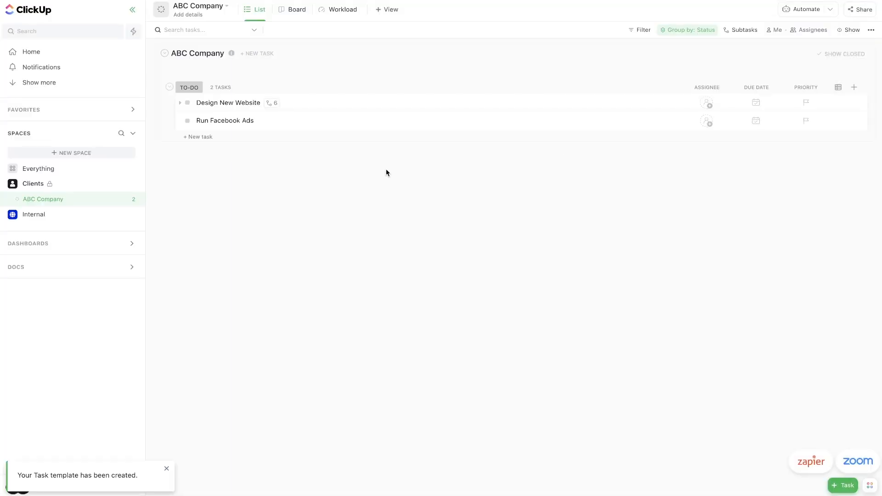
In ABC Company, expand and collapse Design New Website and Gather client information subtasks.
left_click(49, 203)
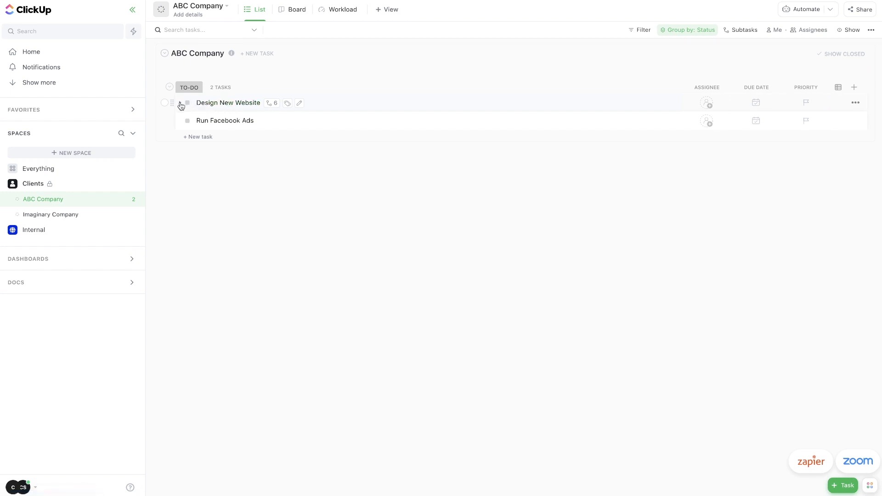
left_click(180, 103)
left_click(196, 122)
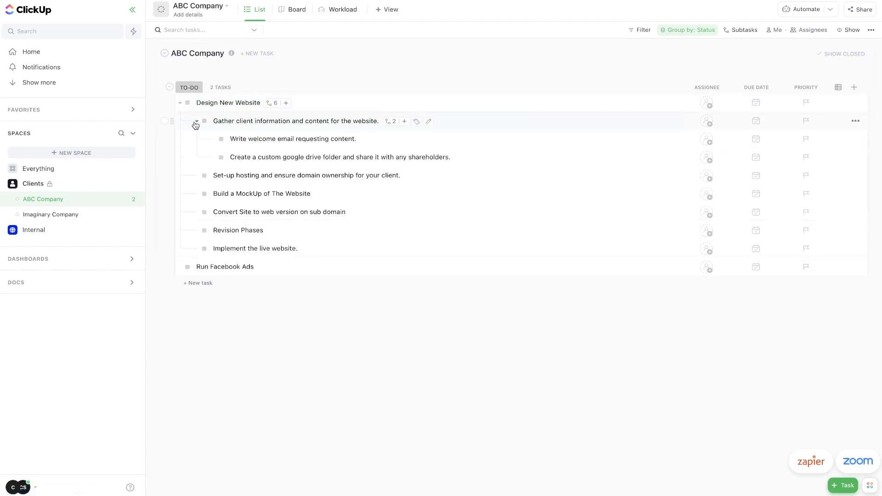
left_click(195, 122)
left_click(180, 102)
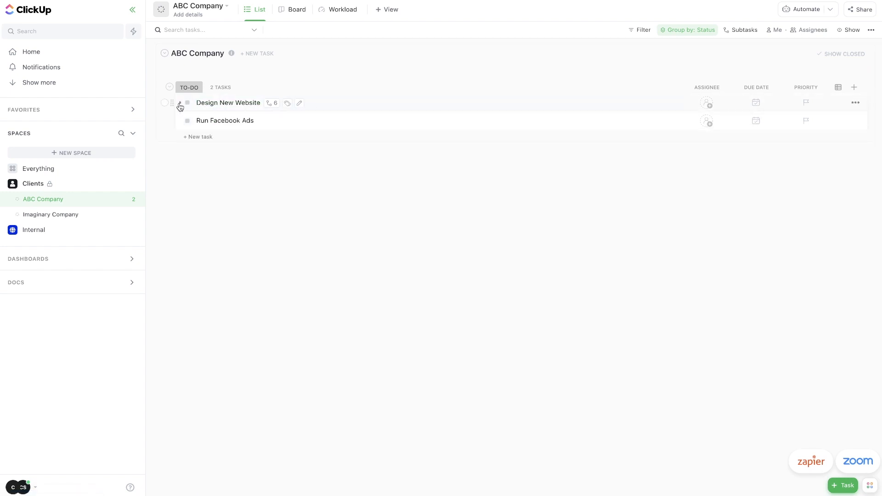
In Imaginary Company, create a task from the 'Designing a website' template using /template and Quick Use.
left_click(75, 216)
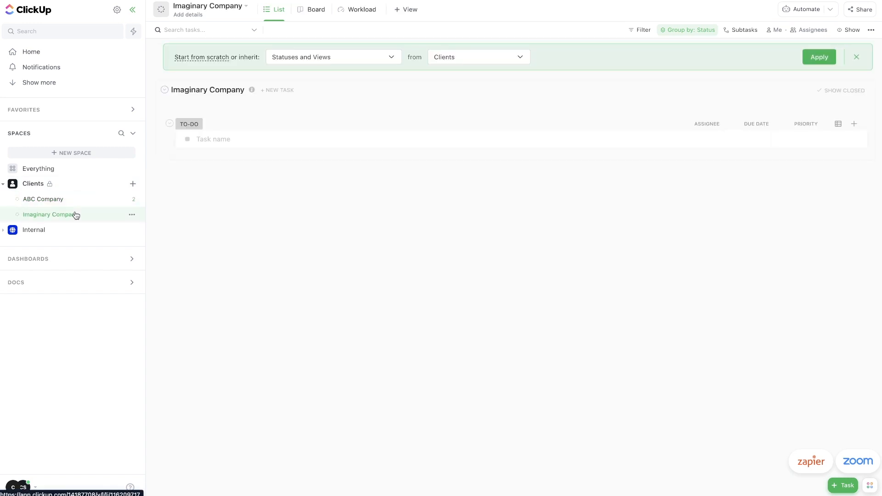
left_click(209, 139)
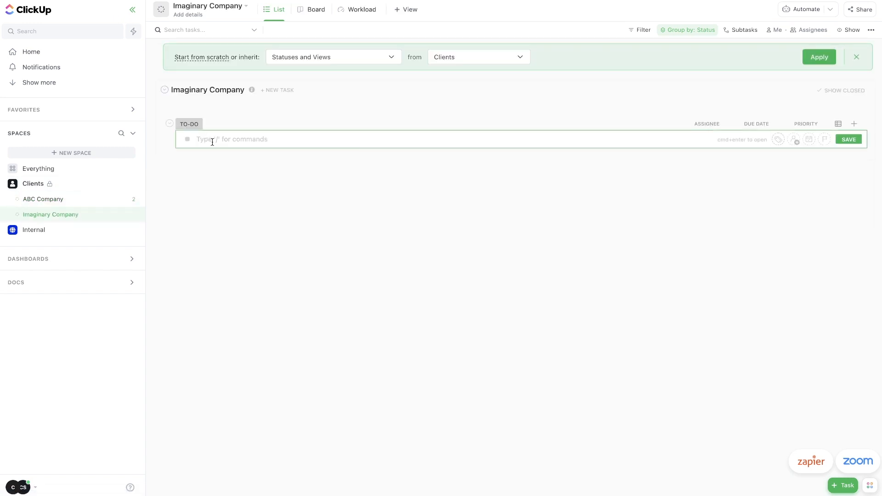
type("/ ")
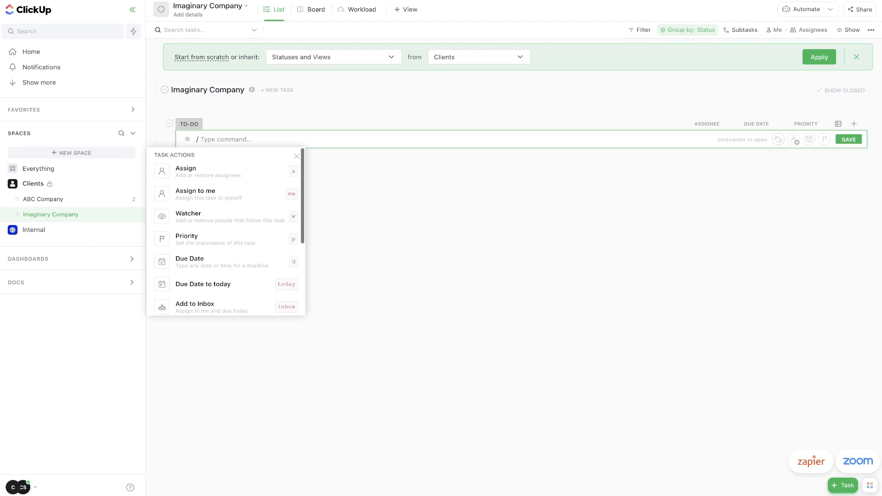
type("temp")
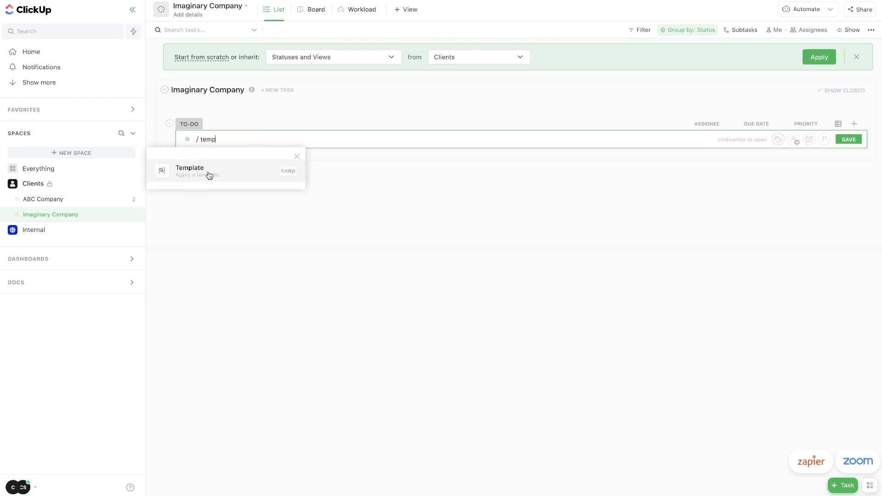
left_click(209, 175)
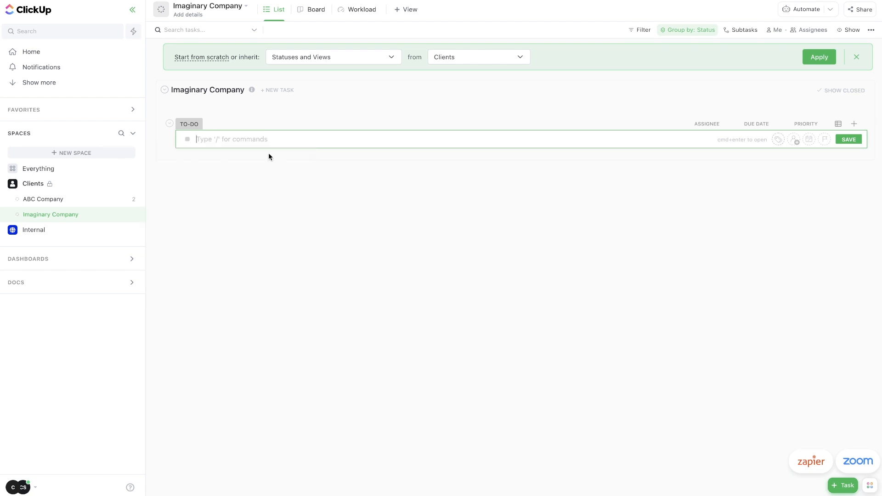
left_click(271, 155)
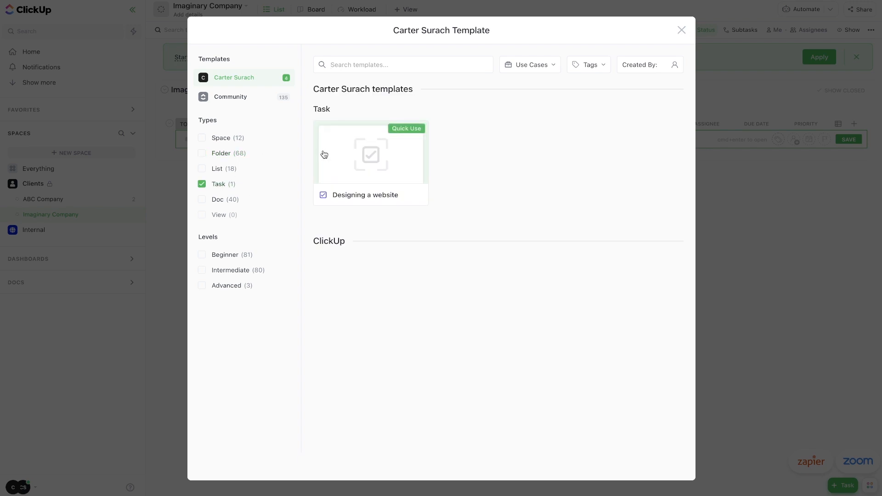
left_click(235, 96)
left_click(249, 79)
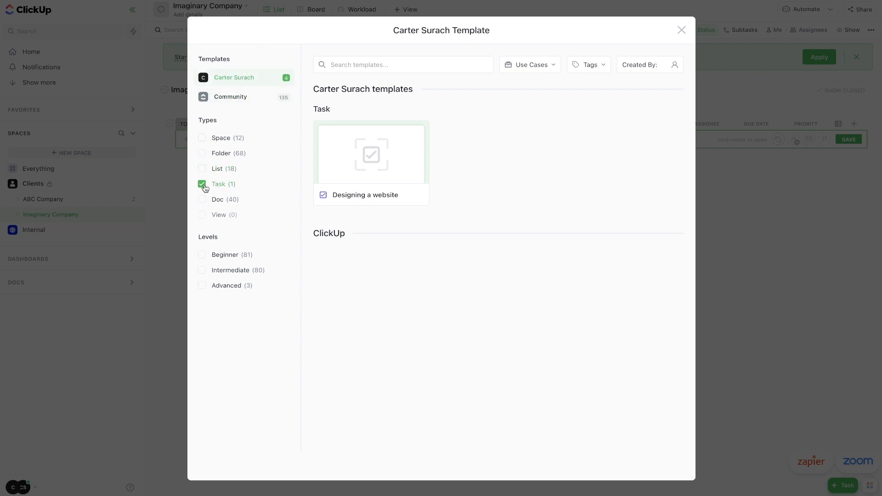
mouse_move(378, 194)
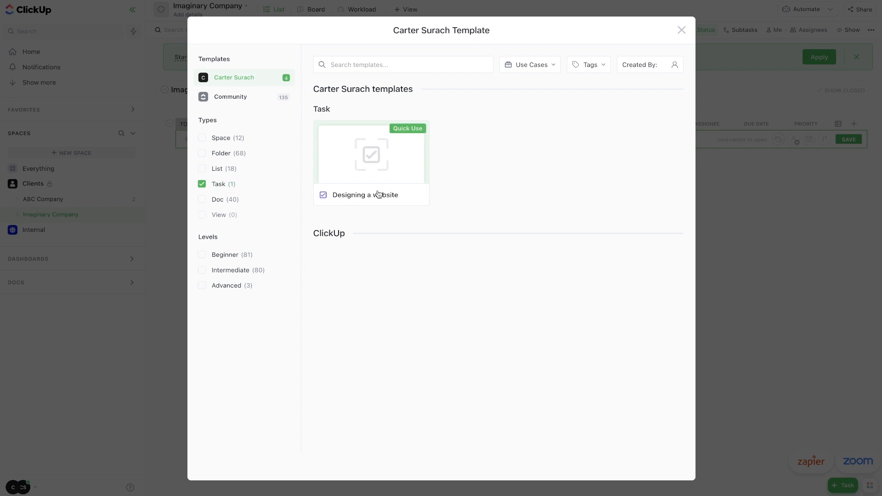
left_click(416, 130)
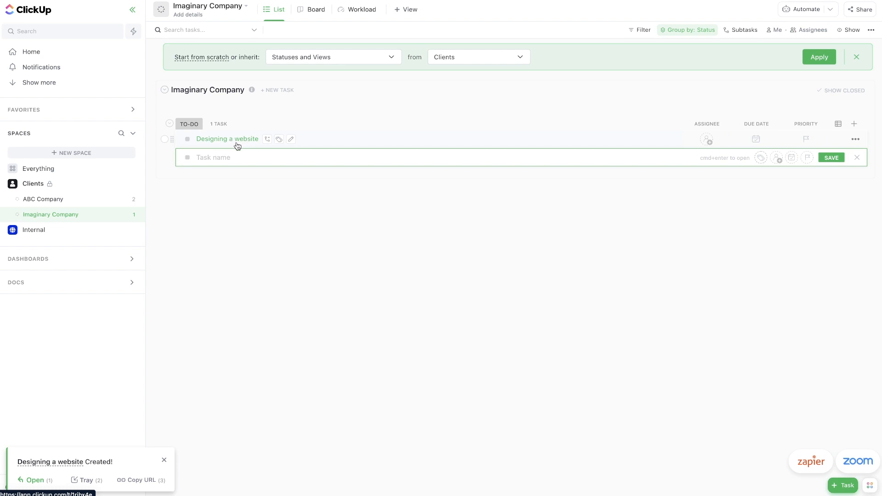
Expand and collapse the new task's subtasks, including Gather client information's nested ones.
left_click(179, 139)
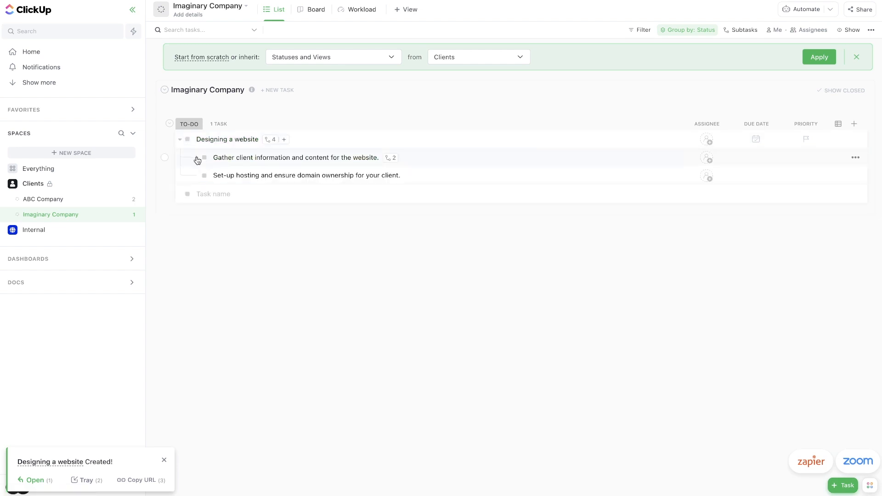
left_click(196, 157)
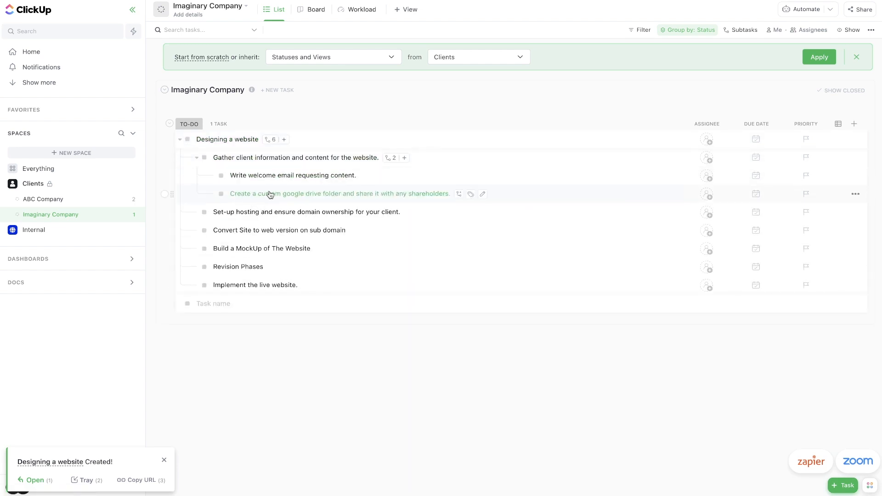
left_click(196, 158)
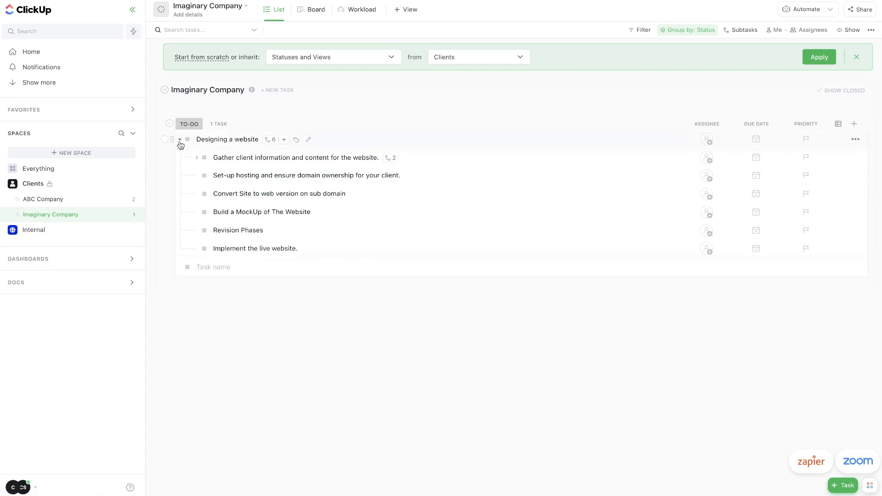
left_click(180, 140)
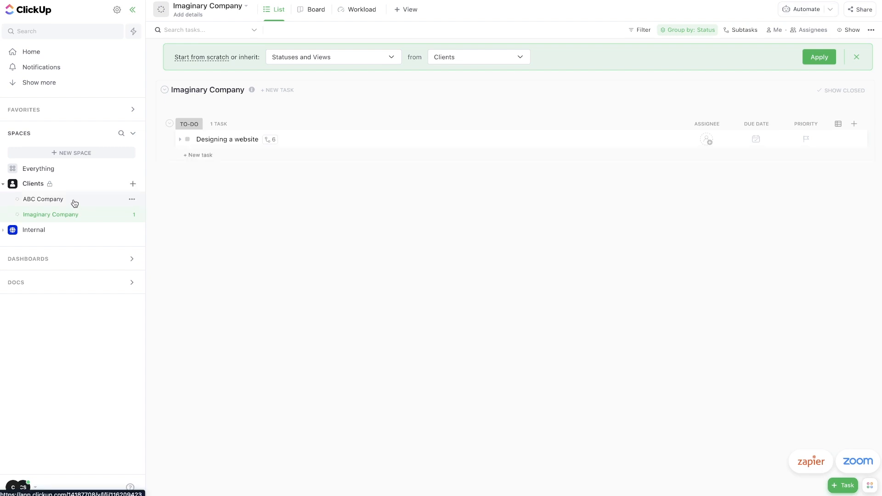
In ABC Company, assign Run Facebook Ads to myself and Design New Website to a teammate.
left_click(75, 202)
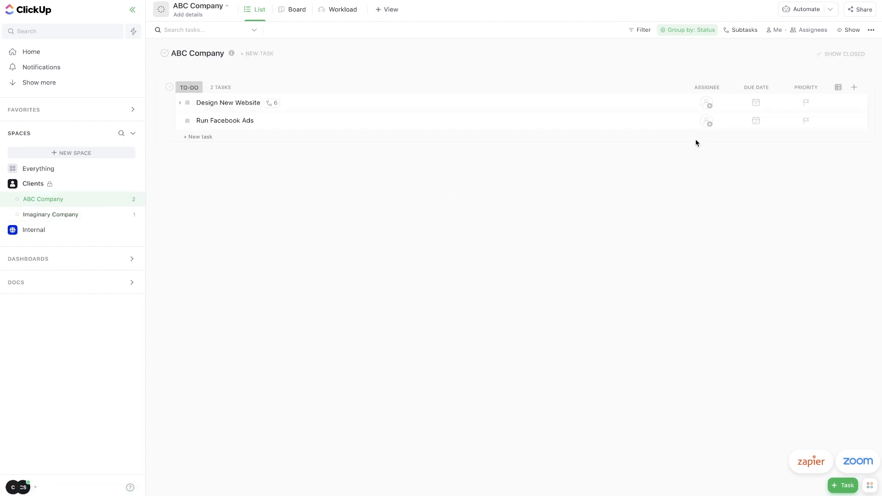
left_click(707, 121)
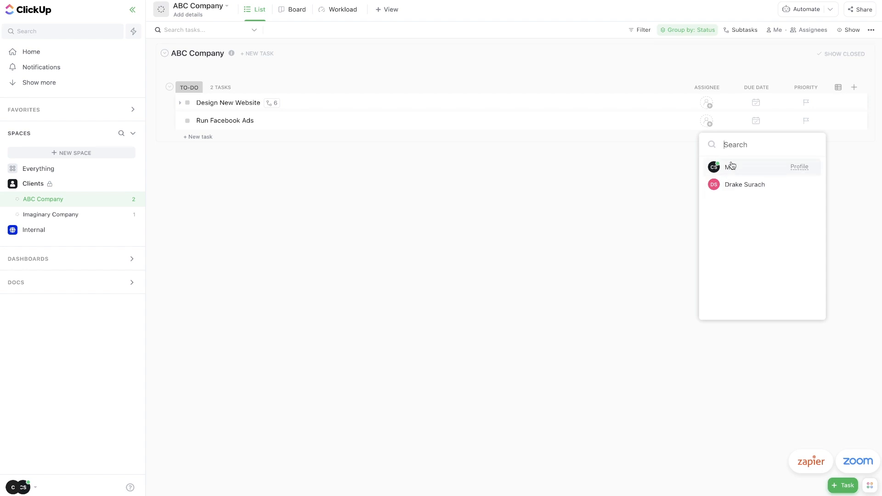
left_click(731, 166)
left_click(706, 103)
left_click(742, 166)
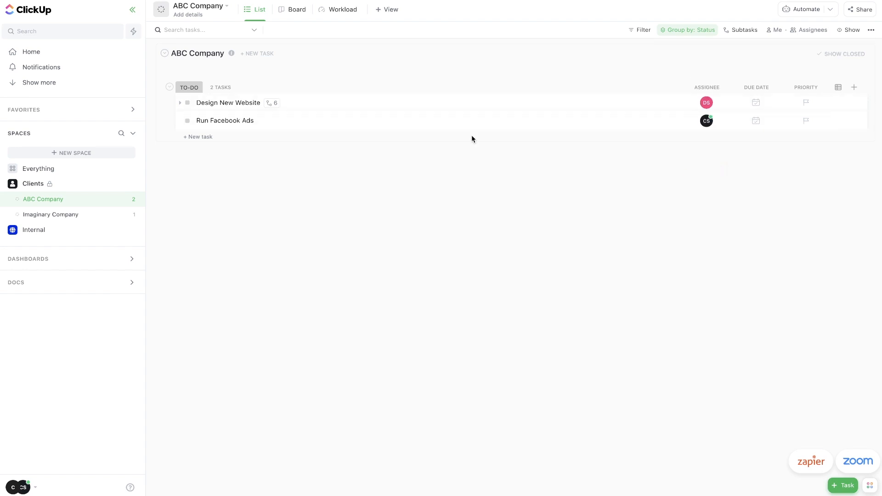
left_click(180, 102)
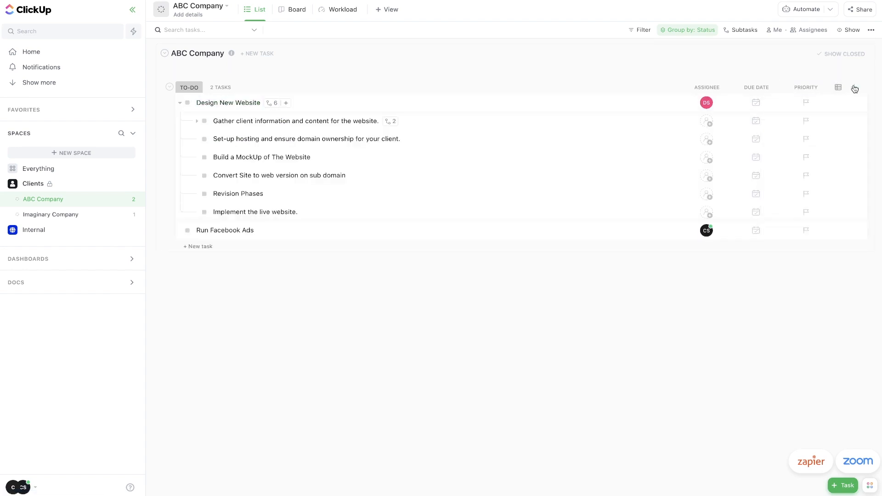
Add Time estimate and Time tracked columns to the list.
left_click(855, 89)
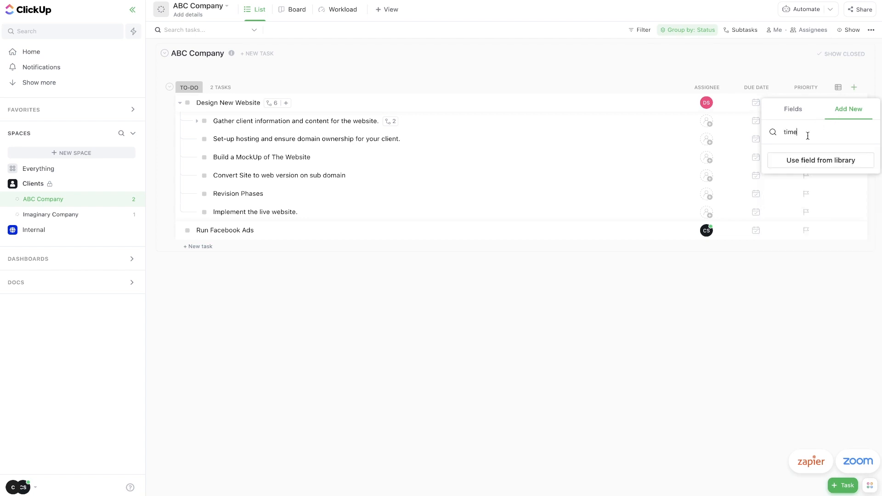
left_click(794, 113)
scroll(786, 157, "down", 1)
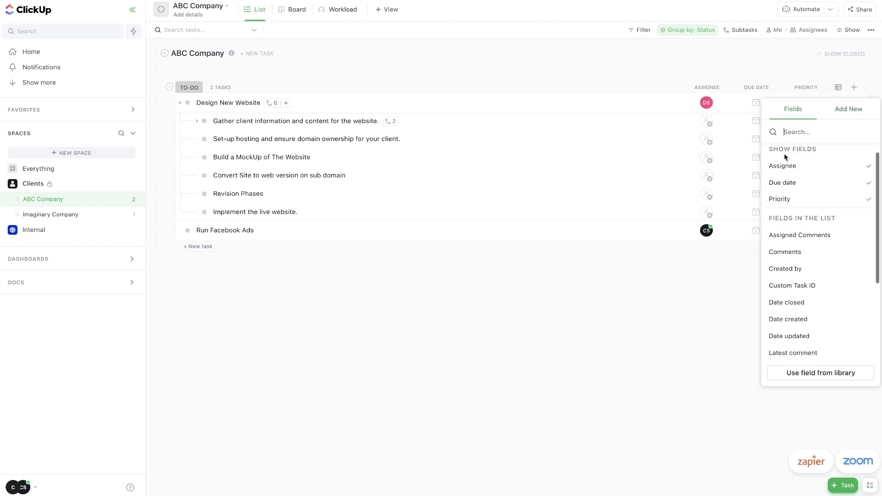
type("time")
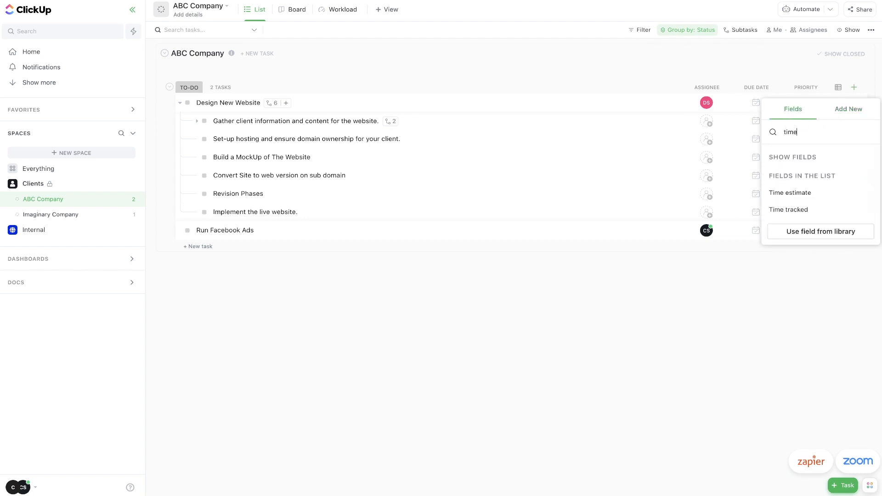
left_click(798, 198)
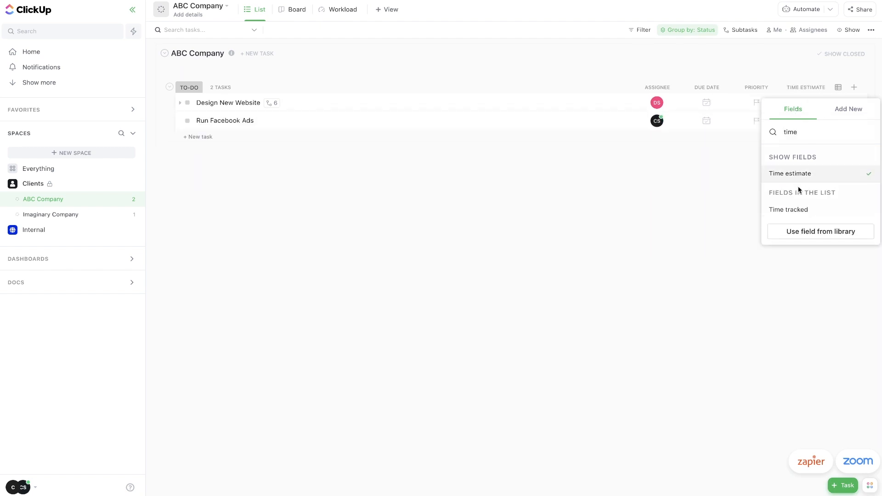
left_click(799, 210)
left_click(644, 191)
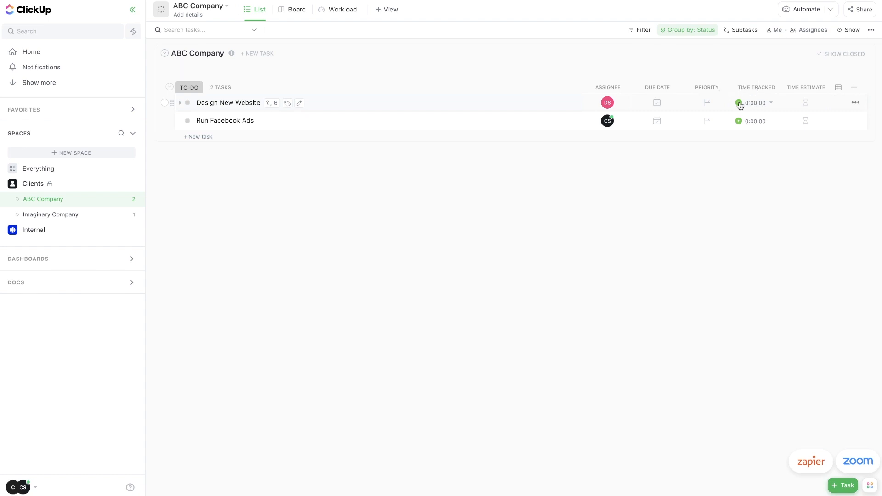
Run Design New Website's timer twice, start and stop, logging 0:00:11 of tracked time.
left_click(739, 103)
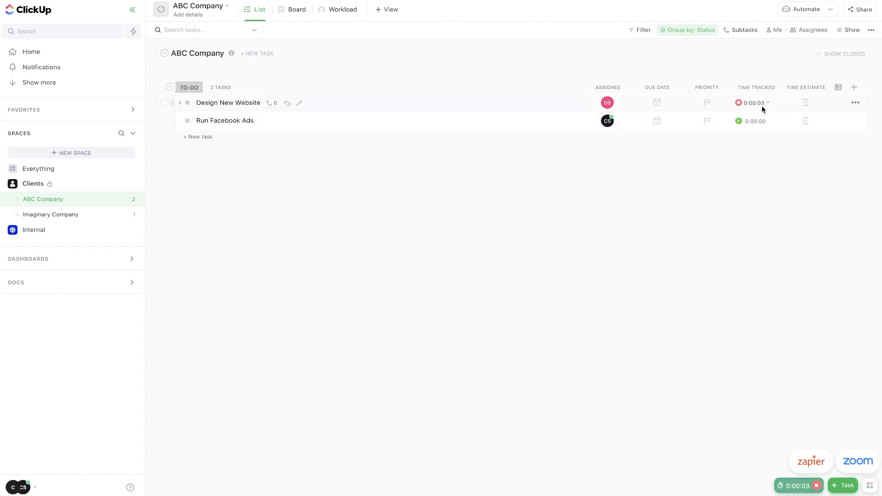
left_click(739, 103)
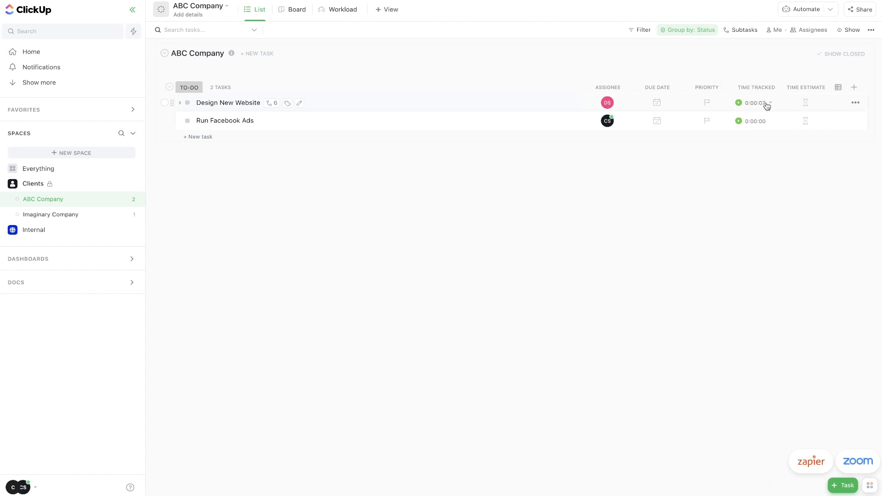
left_click(740, 103)
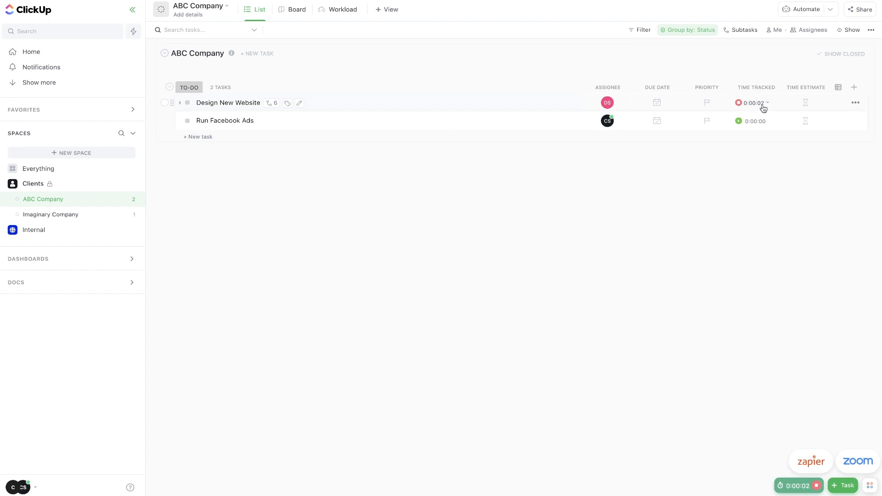
left_click(739, 103)
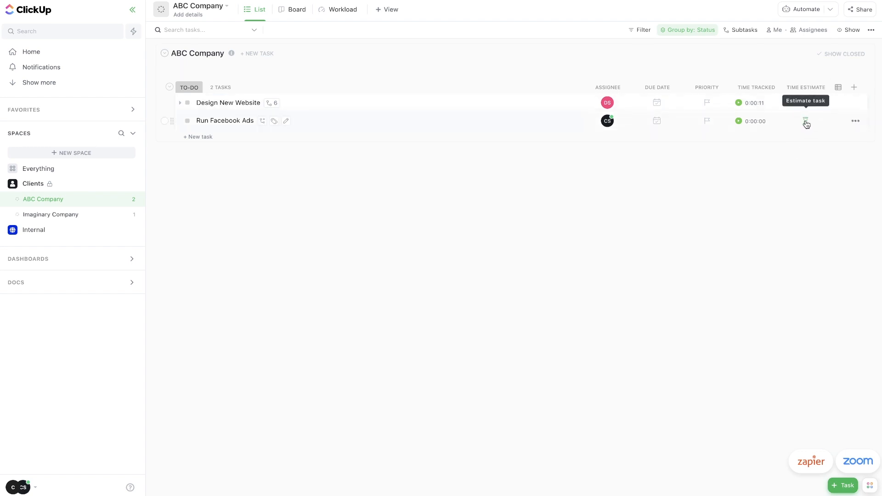
Give Run Facebook Ads a 2-hour time estimate.
left_click(806, 122)
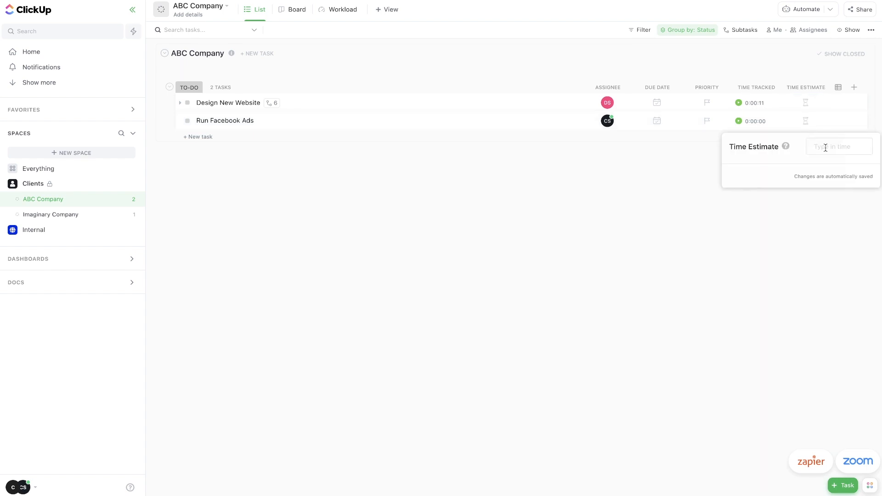
type("2 hours")
left_click(825, 172)
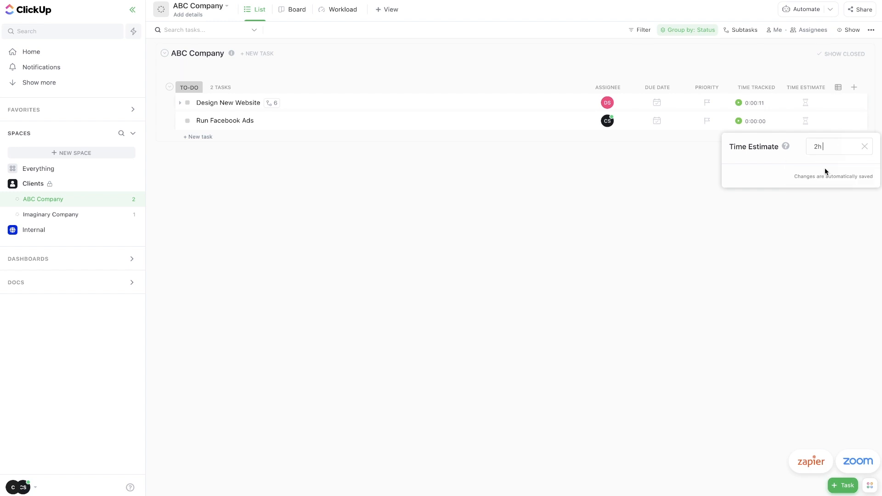
left_click(754, 223)
Give Design New Website a 10-hour time estimate and a Dec 10 due date.
left_click(804, 103)
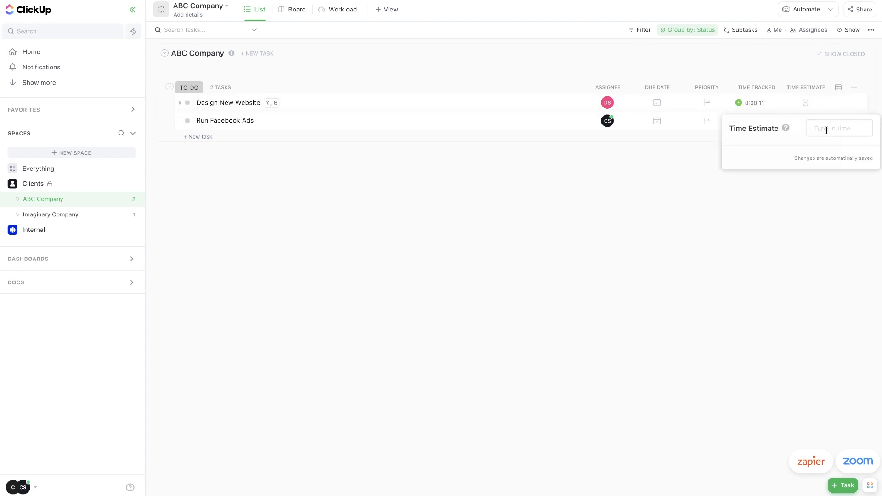
type("10 hours")
left_click(821, 153)
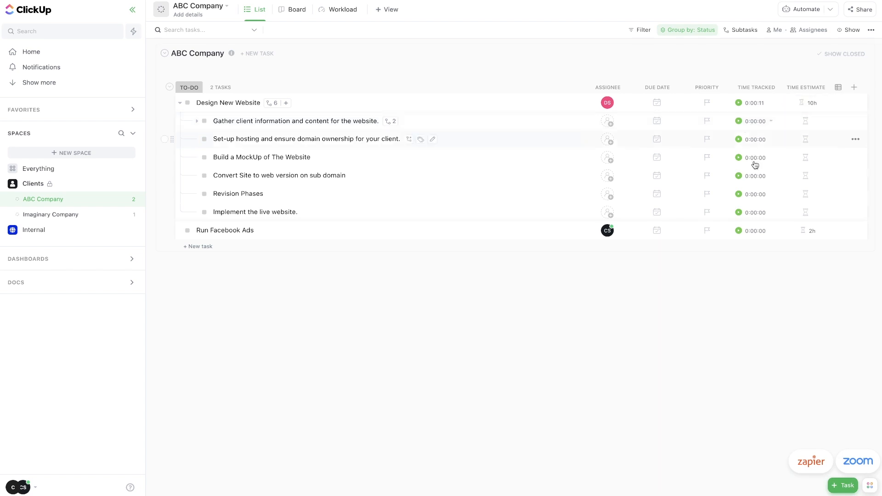
left_click(197, 121)
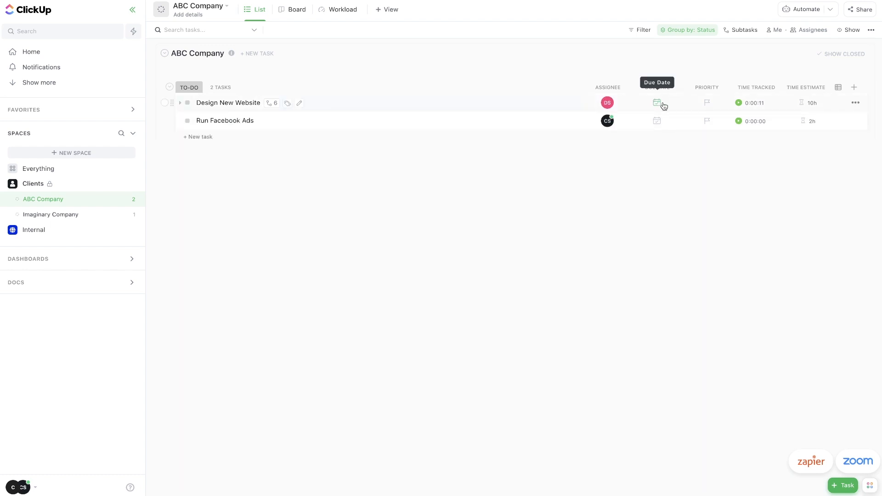
left_click(657, 103)
left_click(494, 173)
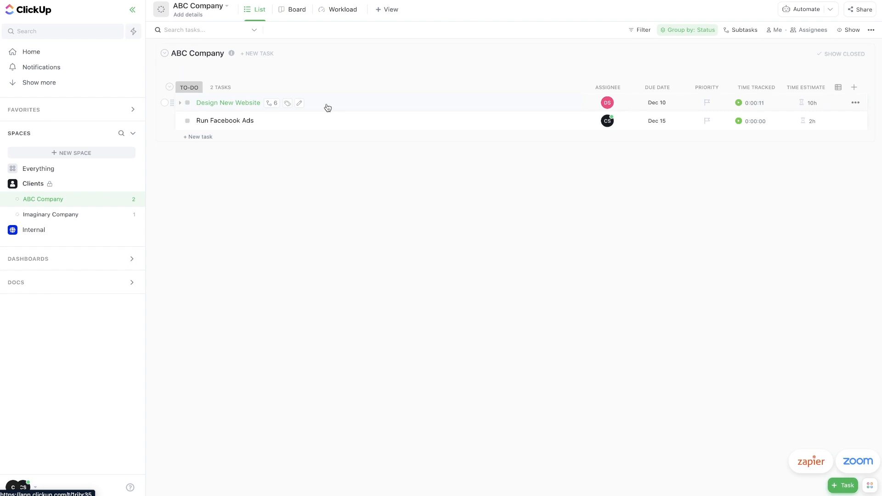
Open Design New Website's details and review its Dependencies window.
left_click(233, 103)
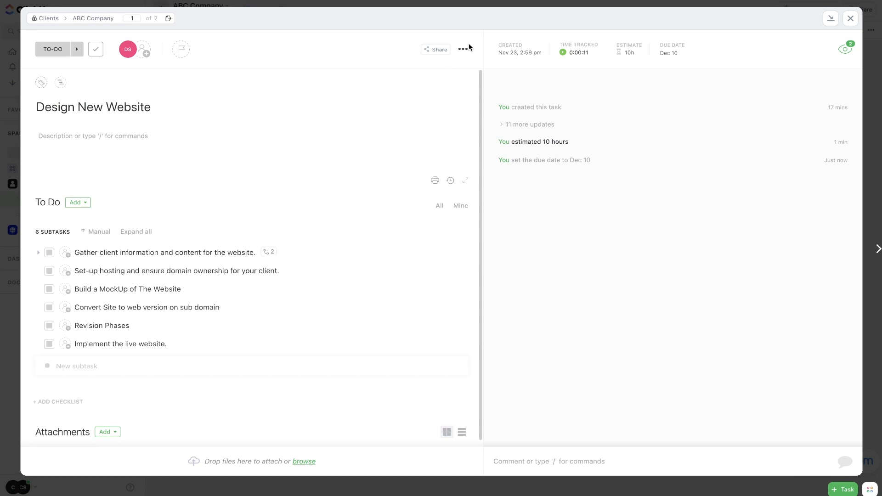
left_click(463, 49)
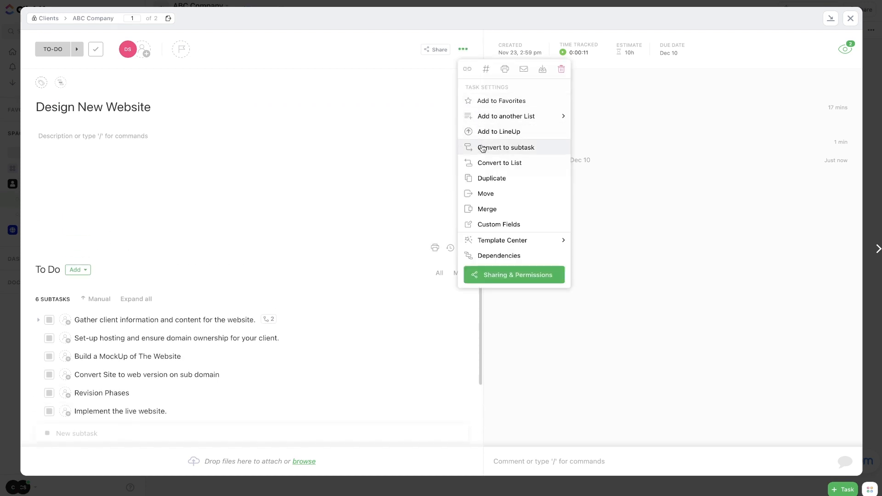
left_click(487, 257)
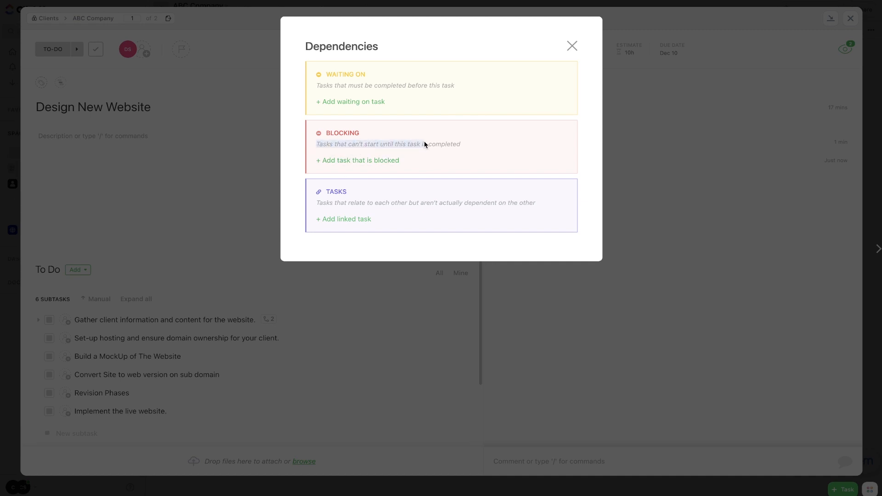
left_click_drag(420, 146, 452, 150)
left_click(572, 46)
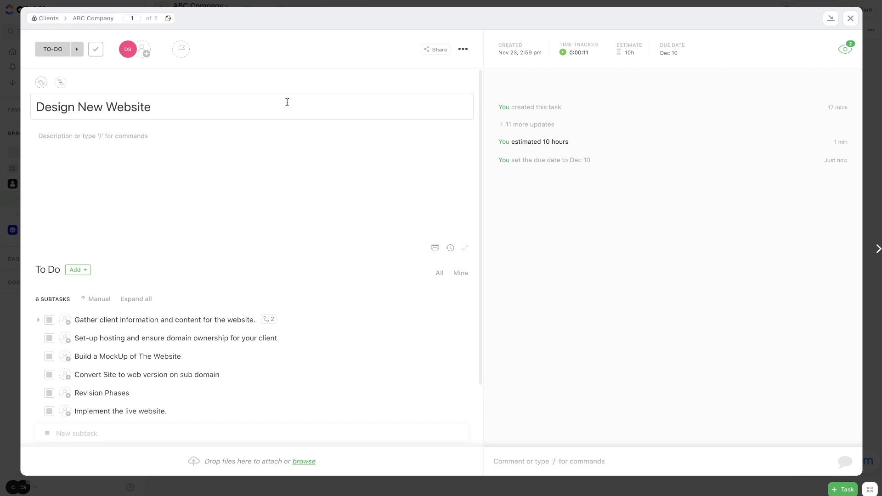
Make Design New Website block Run Facebook Ads and advance its status to In Progress.
mouse_move(511, 82)
left_click(464, 49)
left_click(480, 255)
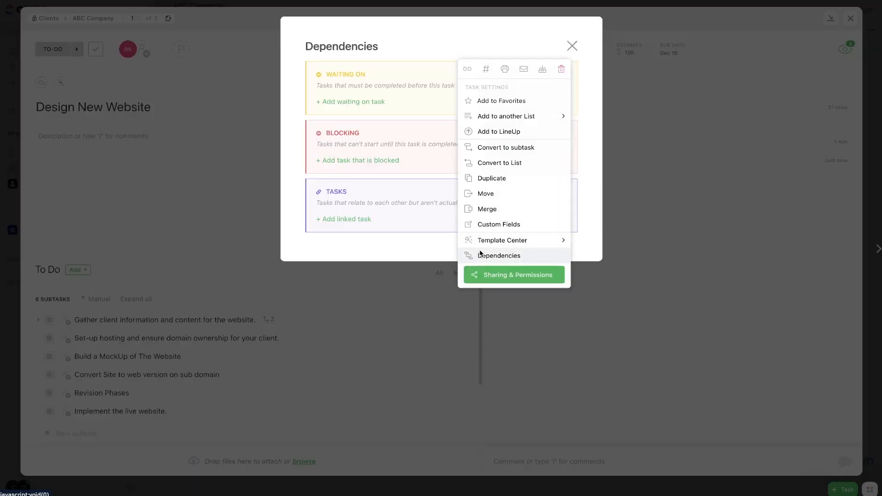
left_click(351, 161)
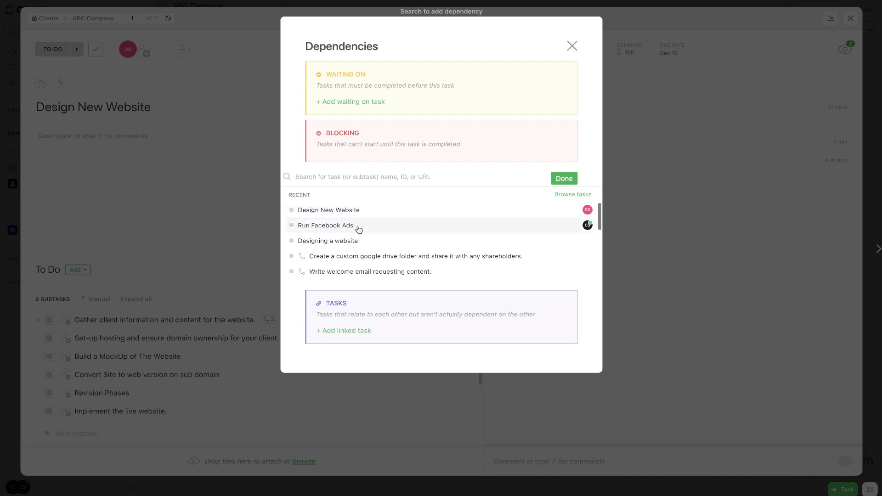
left_click(359, 229)
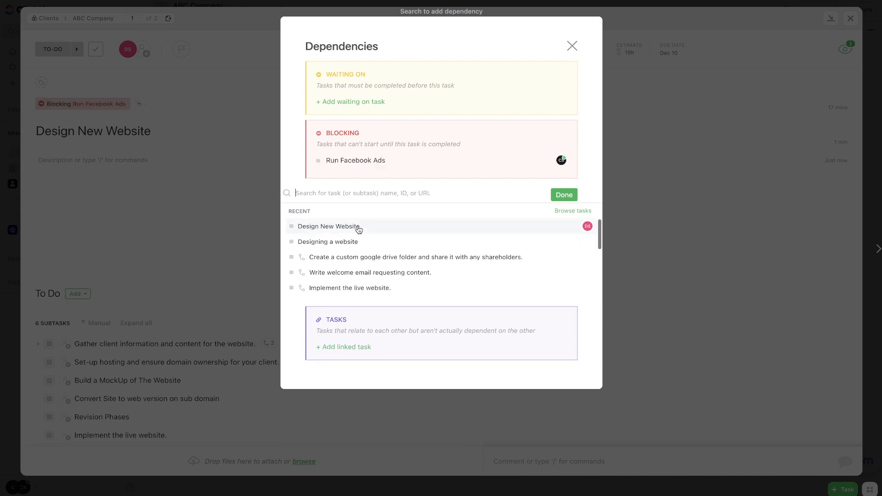
left_click(218, 148)
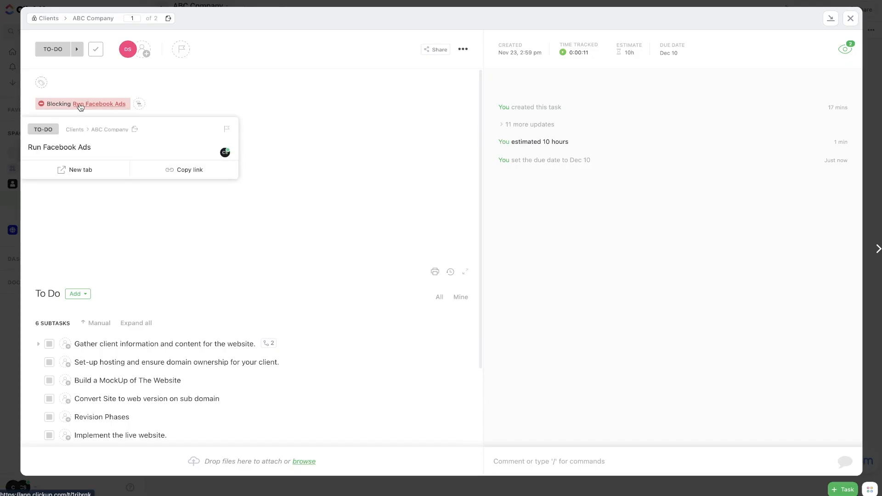
left_click(78, 50)
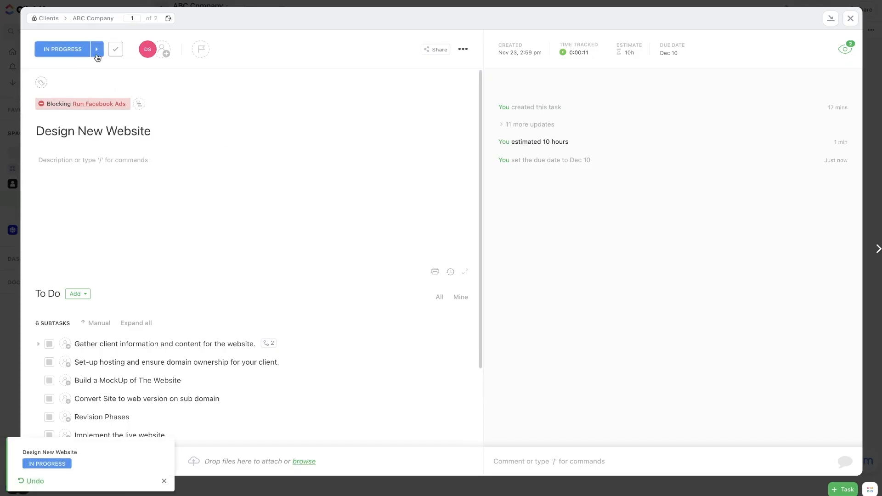
Try marking Design New Website Complete, cancel the unresolved-subtasks warning, and close the task.
left_click(94, 51)
left_click(80, 52)
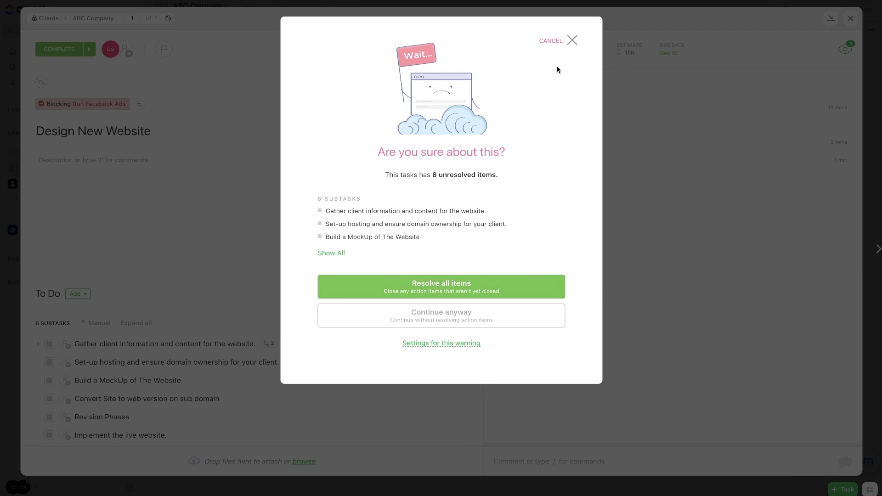
left_click(571, 41)
key("Escape")
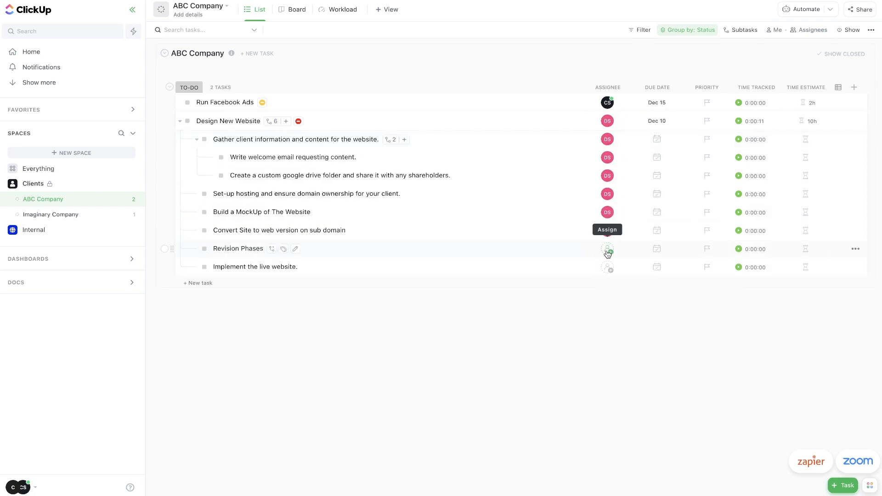
Assign team members to the Design New Website subtasks, including a second assignee on one.
left_click(608, 249)
left_click(634, 310)
left_click(607, 267)
left_click(634, 329)
Give the subtasks due dates running from Tomorrow through Dec 6 to Dec 10.
mouse_move(617, 240)
left_click(657, 157)
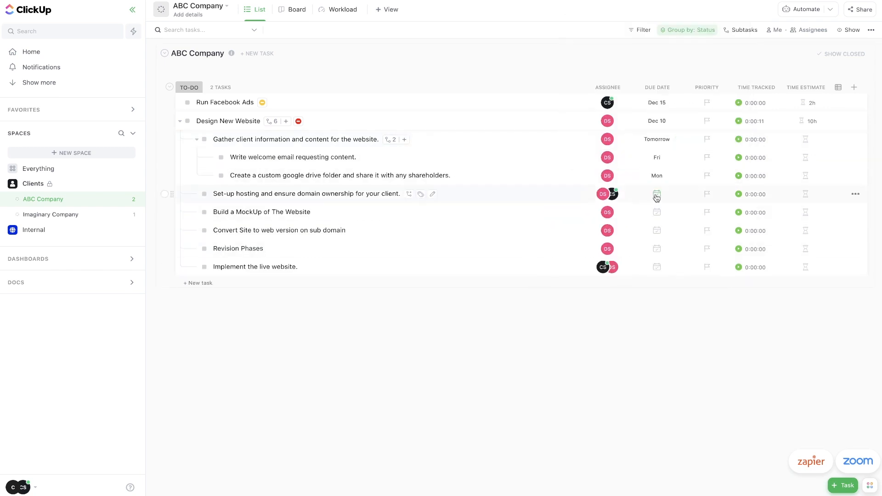
left_click(656, 194)
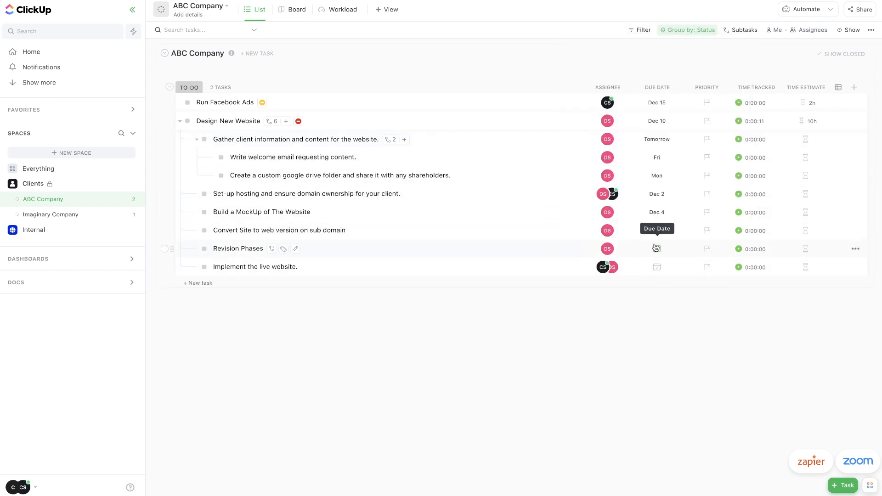
left_click(656, 248)
Set time estimates on the subtasks: 1h for Gather, 3 hr for Revision Phases, 5 hr next.
left_click(805, 139)
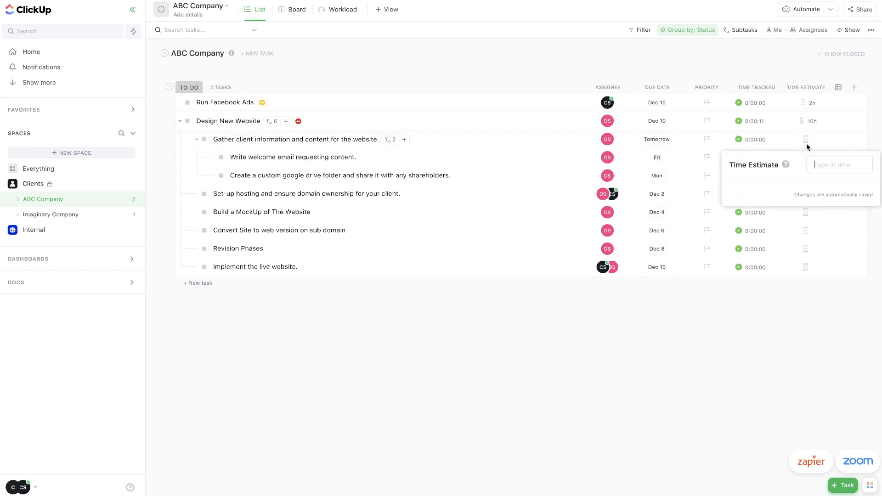
type("1h")
key("Return")
left_click(806, 157)
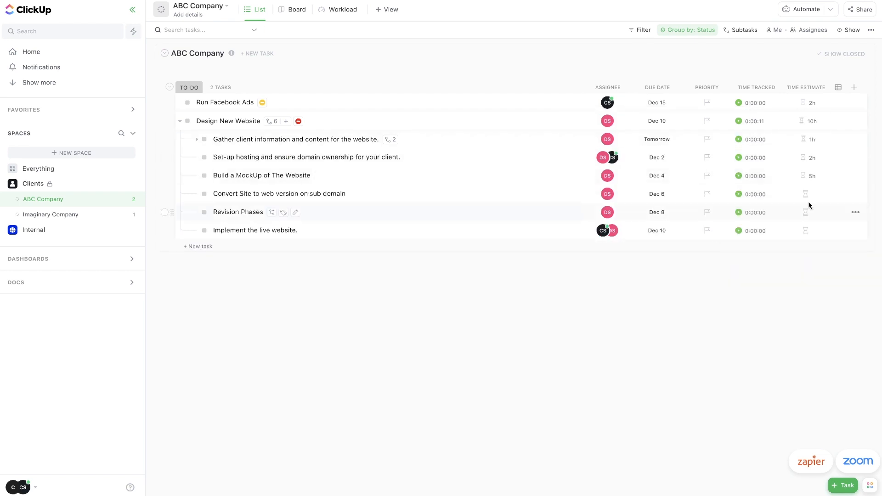
left_click(805, 230)
type("3 hr")
left_click(806, 230)
type("5 hr")
left_click(711, 303)
left_click(197, 140)
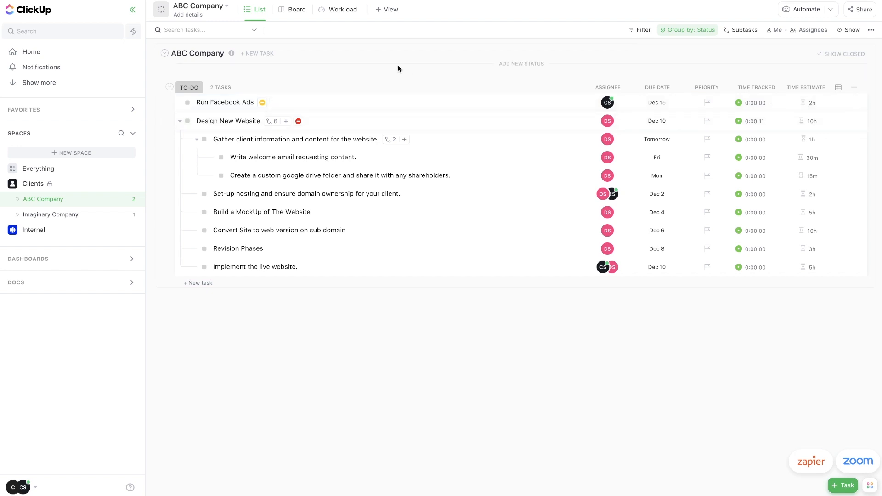
On the board, move Design New Website to In Progress and try closing blocked Run Facebook Ads.
left_click(296, 10)
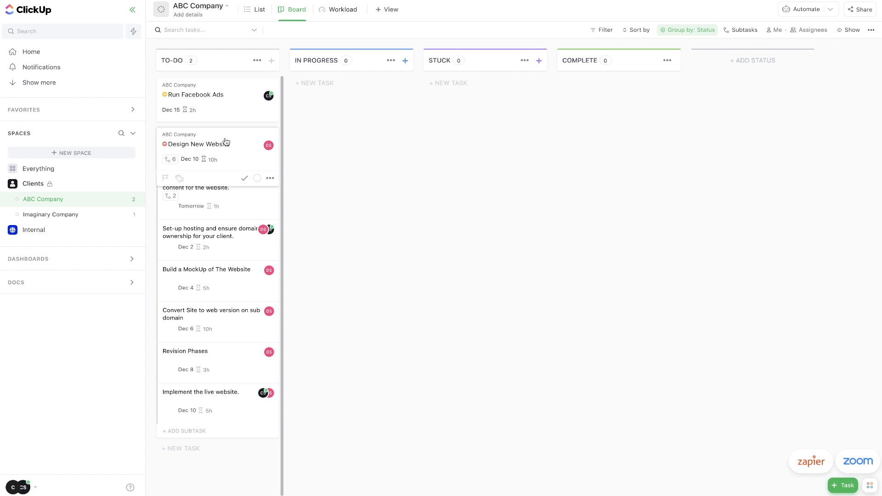
left_click_drag(230, 144, 361, 91)
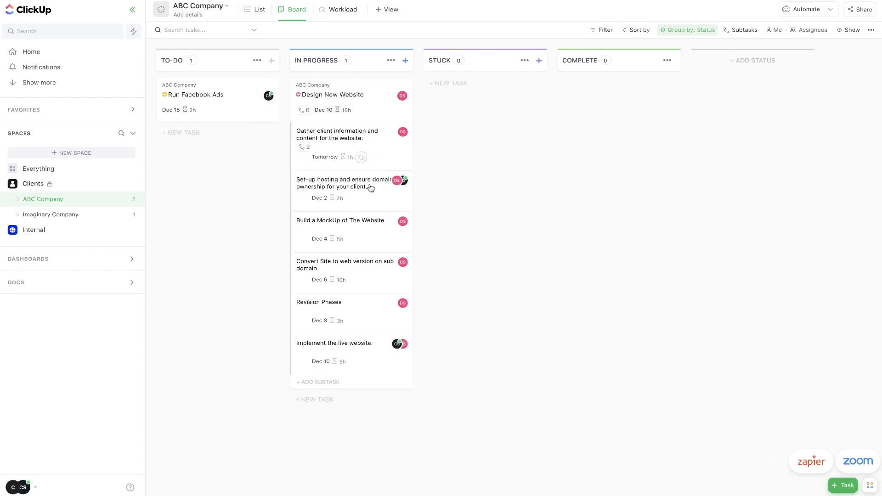
mouse_move(239, 106)
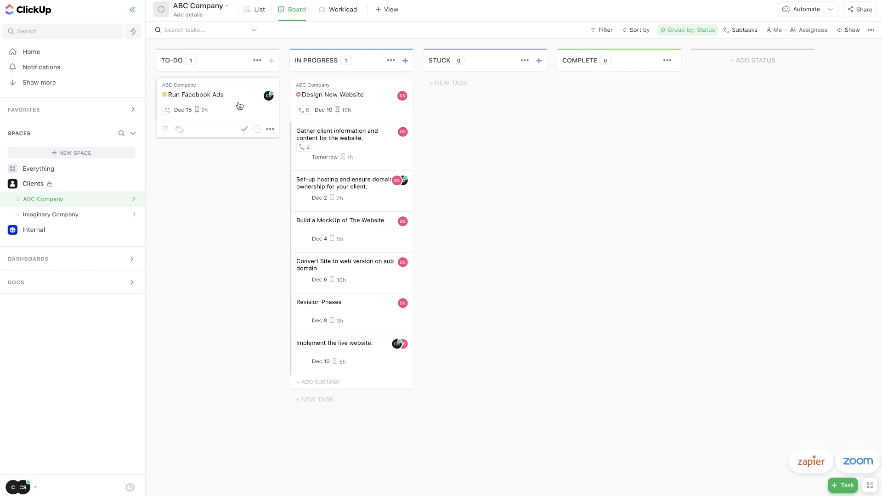
left_click(244, 130)
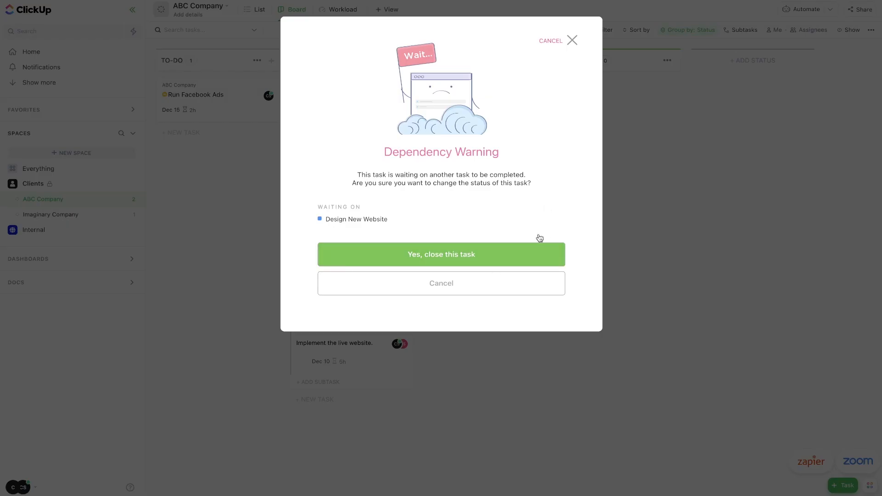
left_click(572, 40)
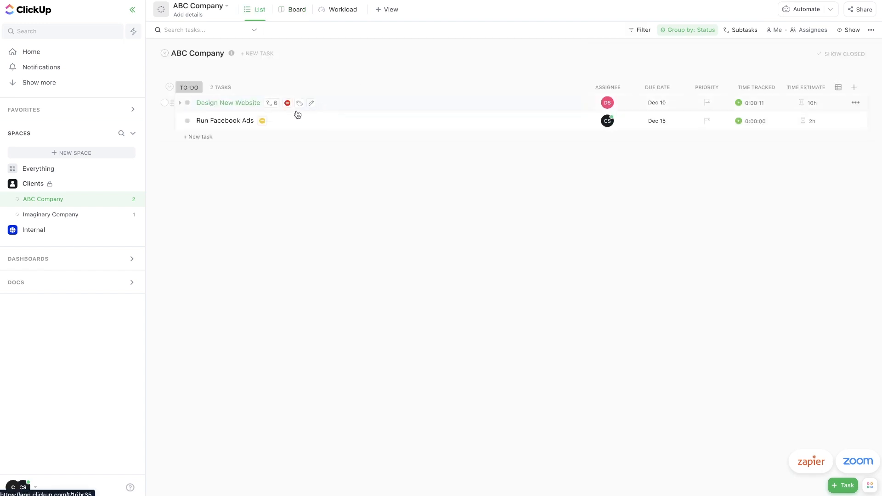
left_click(51, 170)
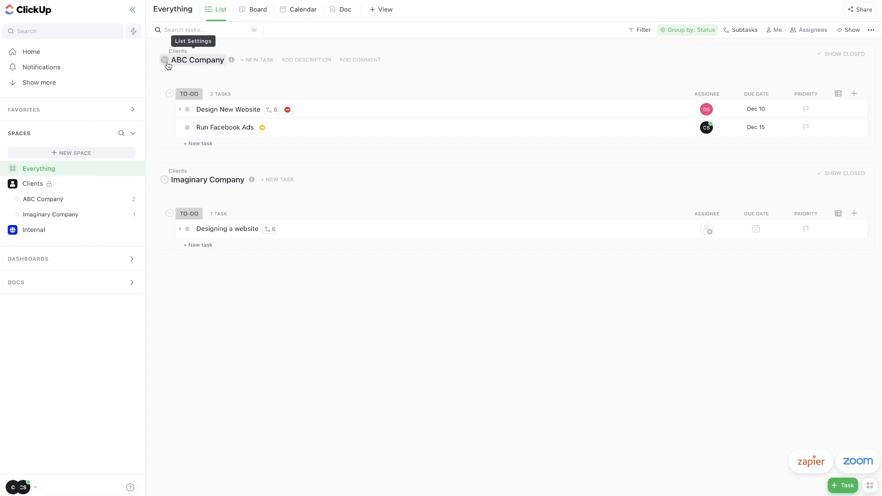
Collapse and re-expand the ABC and Imaginary Company groups and subtasks, then show Everything as Board.
left_click(165, 60)
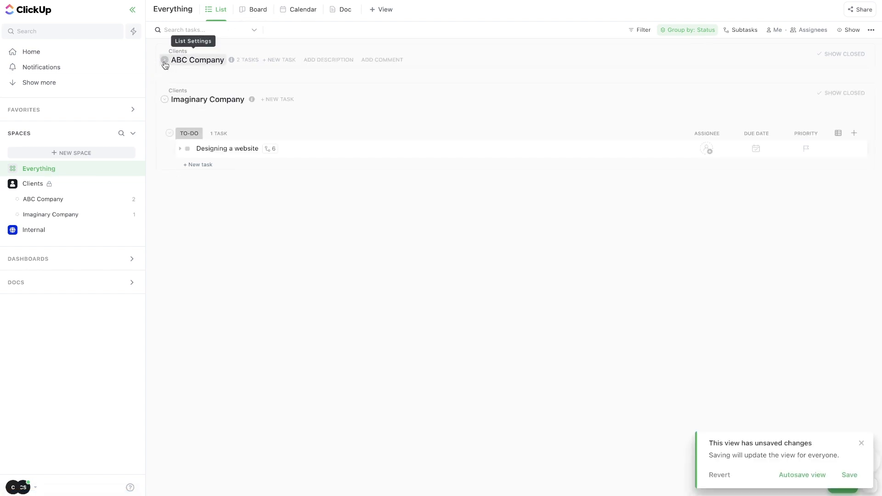
left_click(164, 99)
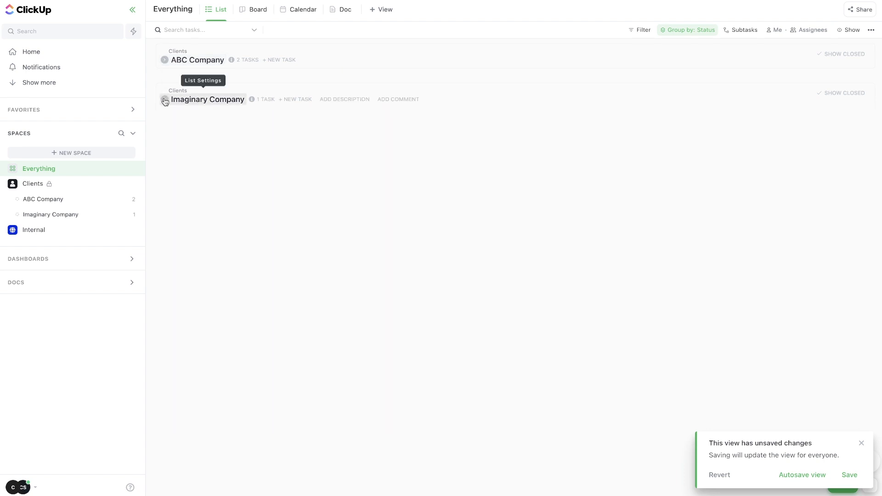
left_click(165, 61)
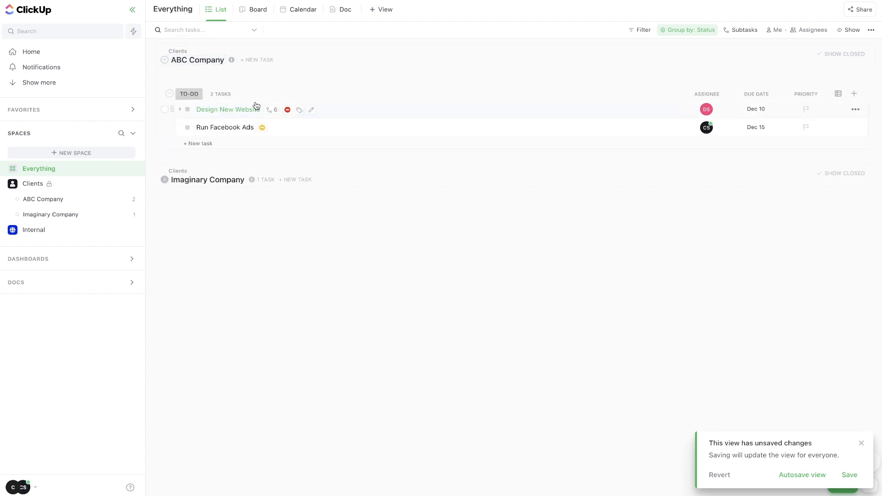
left_click(179, 110)
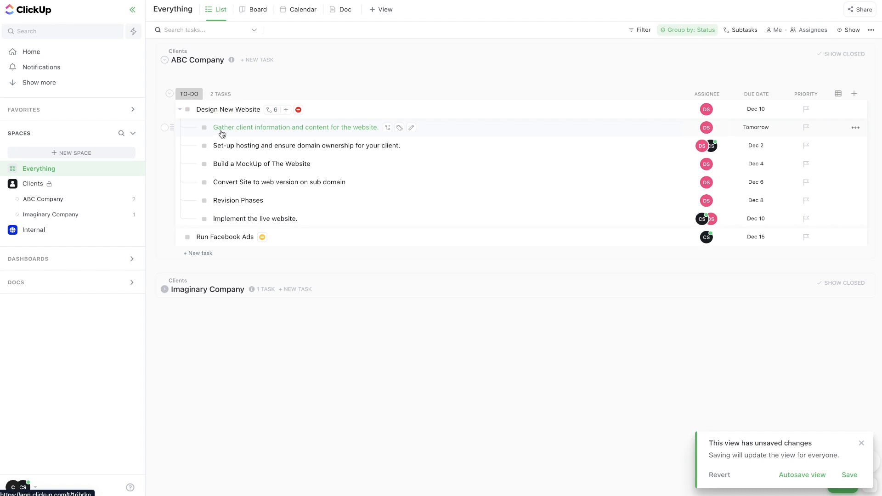
left_click(200, 129)
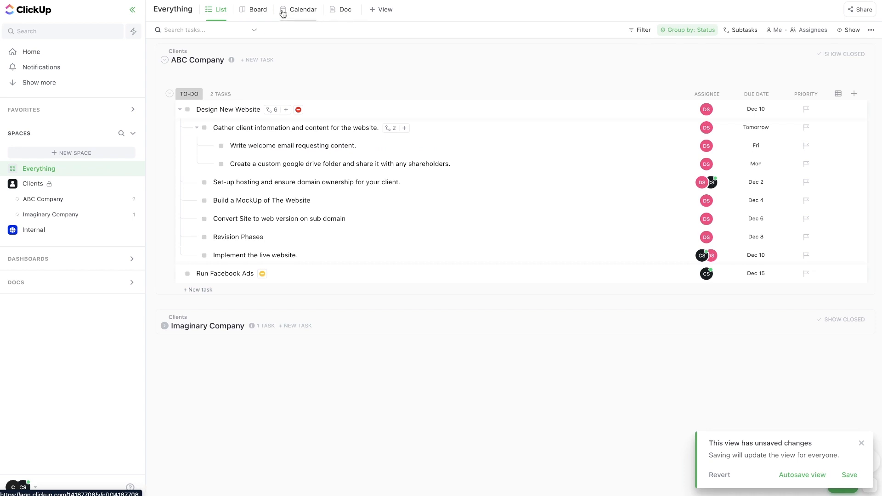
left_click(260, 10)
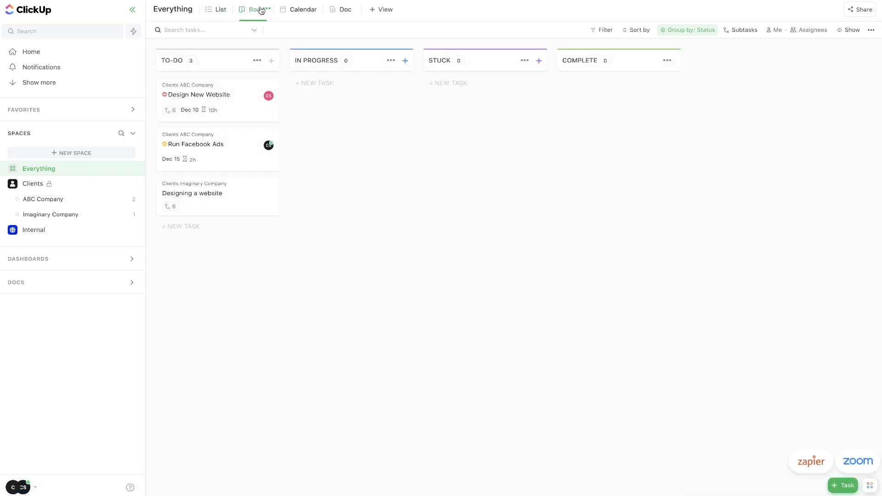
Move Design New Website into In Progress and group the Everything board by assignee.
left_click_drag(259, 95, 349, 99)
left_click(381, 11)
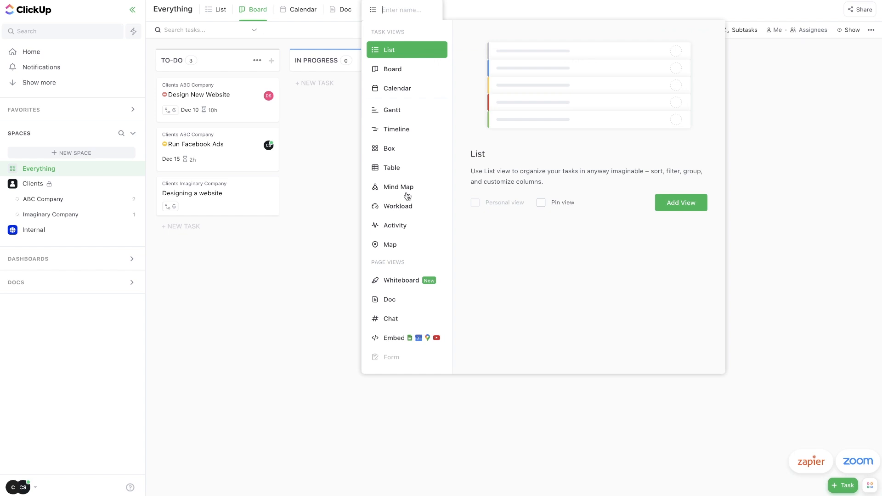
left_click(603, 30)
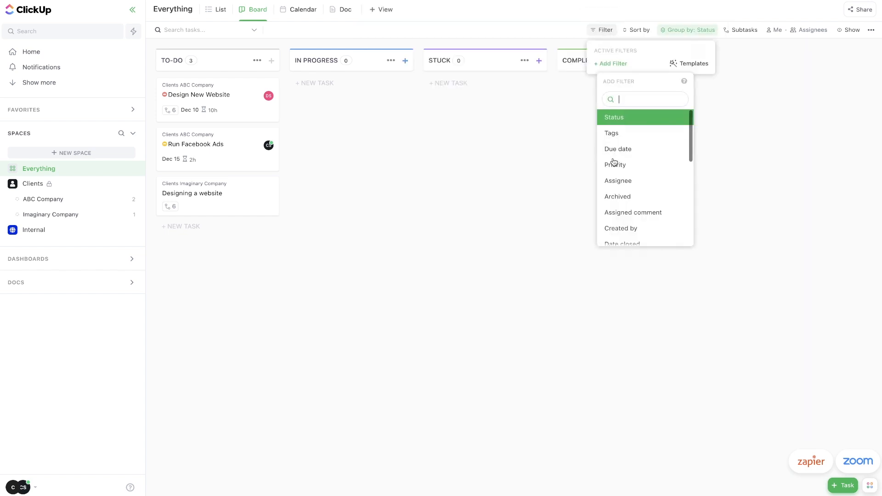
left_click(646, 29)
left_click(638, 30)
left_click(688, 30)
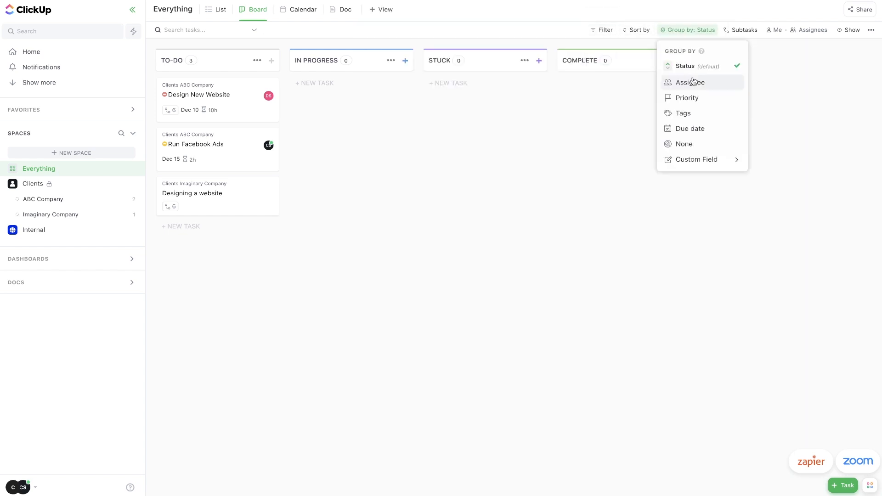
left_click(691, 82)
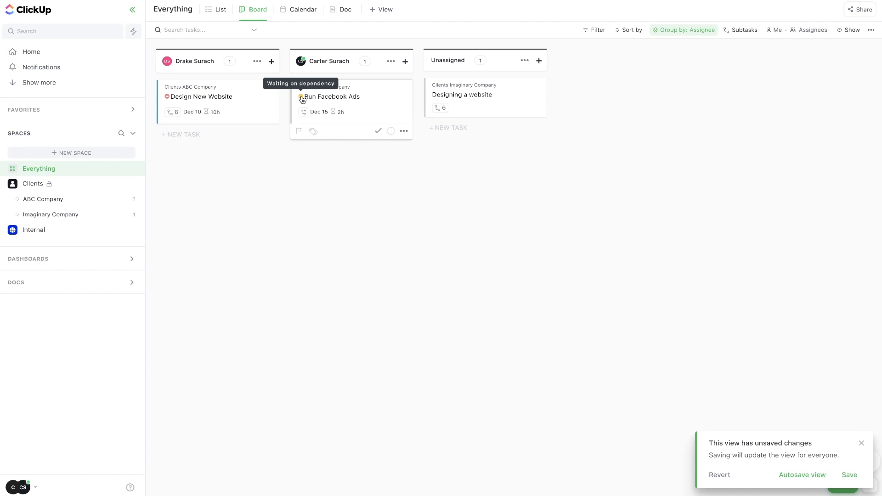
Add a Dependency filter set to Doesn't have Waiting on, hiding blocked tasks.
left_click(599, 32)
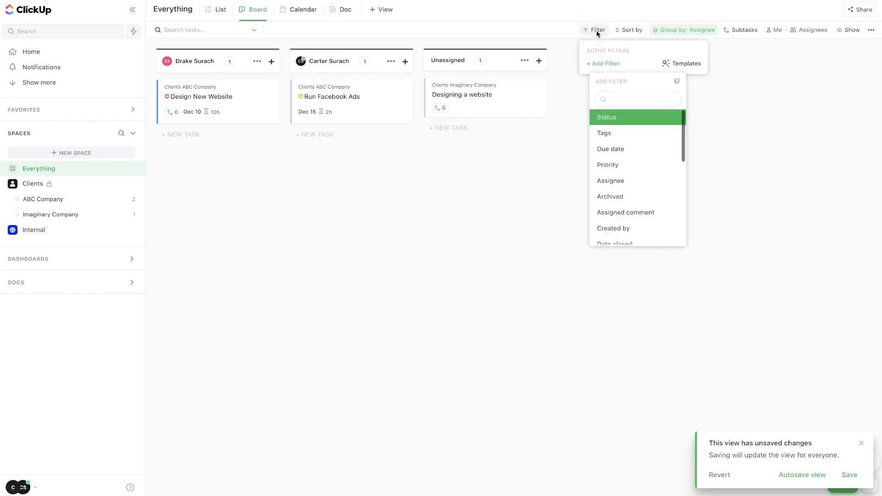
type("depe")
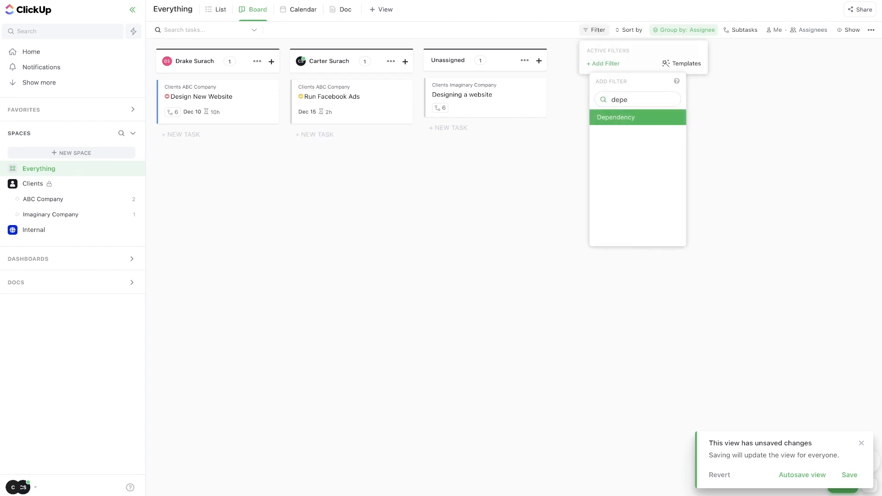
left_click(626, 118)
left_click(708, 72)
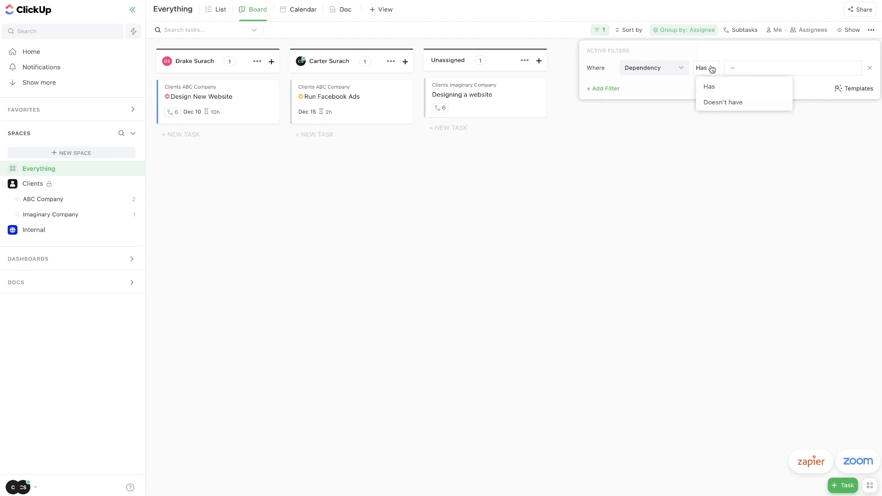
left_click(715, 101)
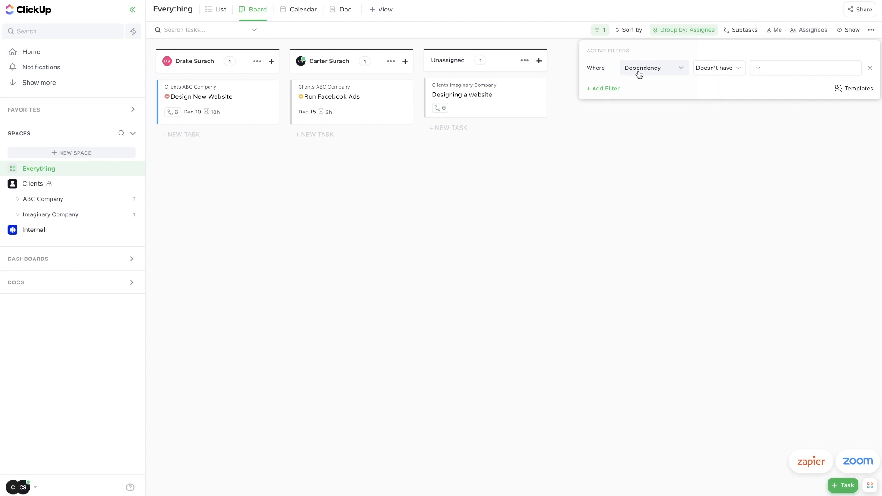
left_click(769, 68)
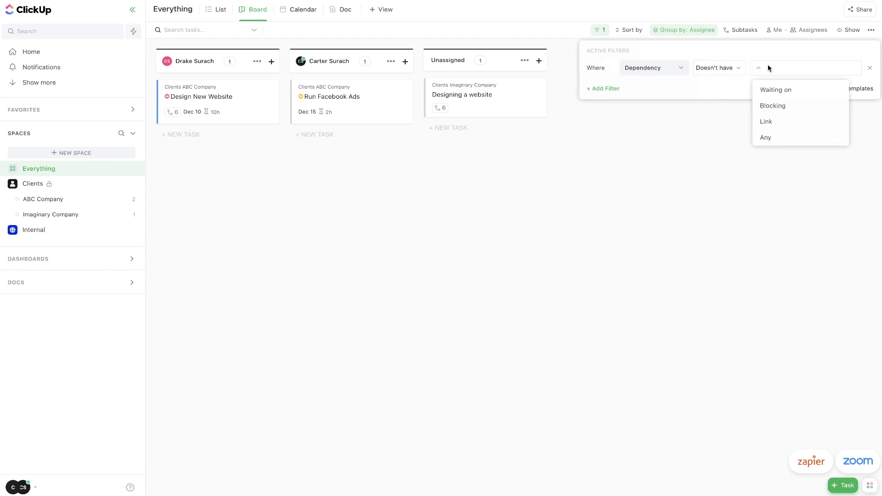
left_click(778, 92)
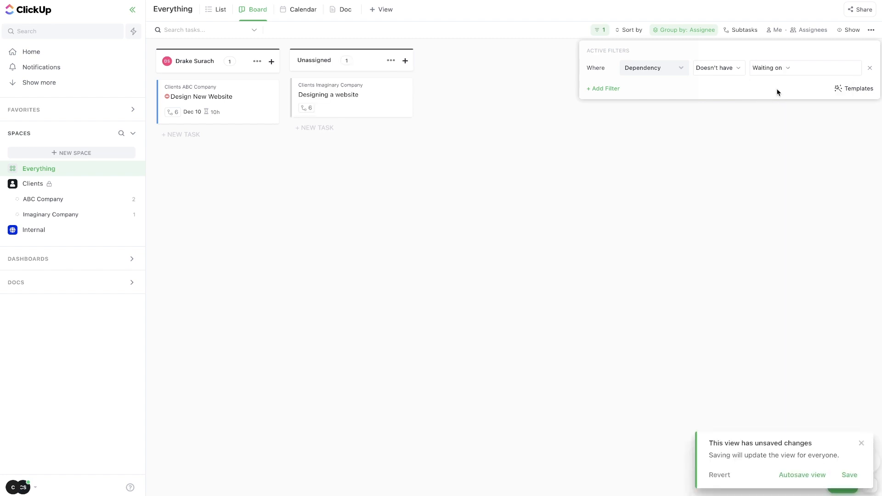
left_click(599, 118)
mouse_move(331, 93)
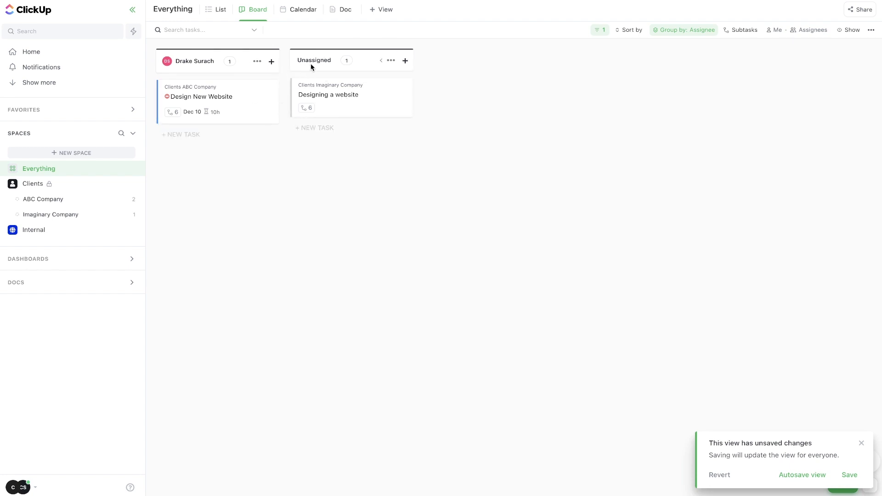
Add yourself (Me) as an assignee on the Designing a website task.
left_click(362, 96)
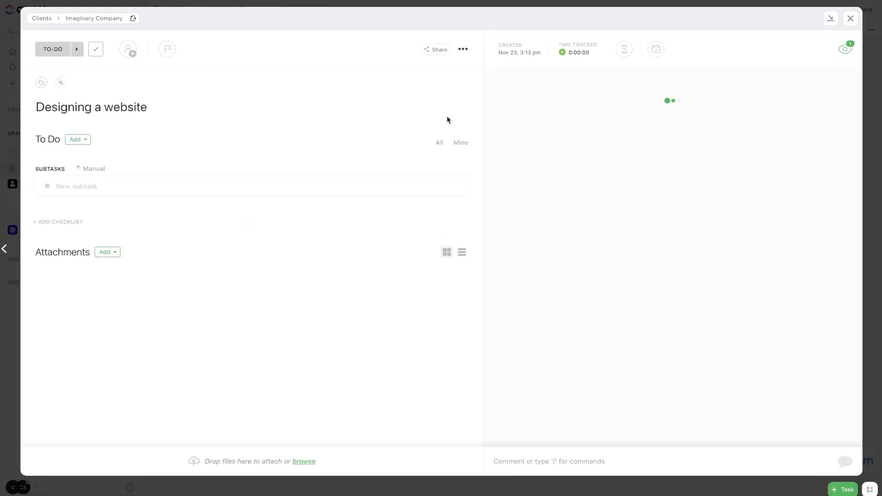
left_click(128, 51)
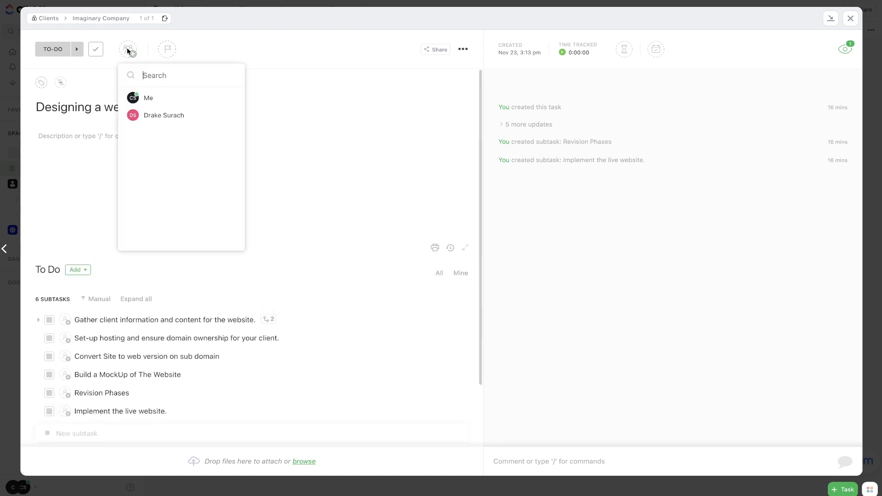
left_click(150, 97)
key("Escape")
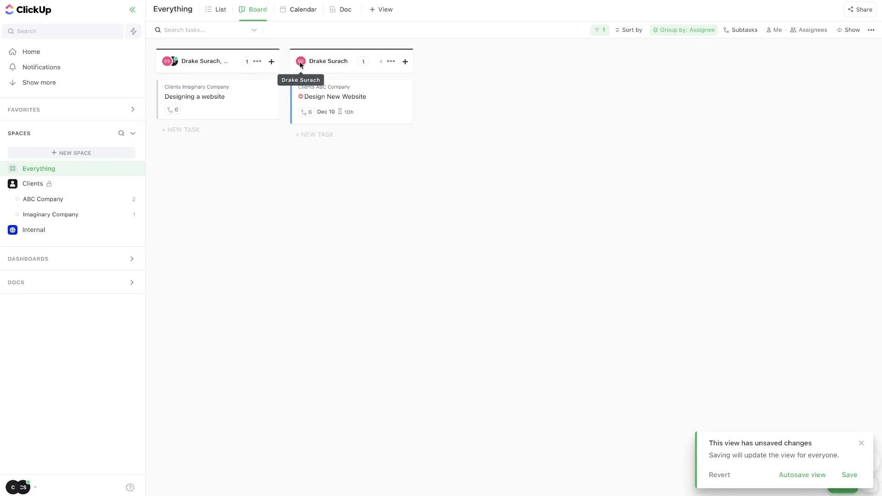
mouse_move(301, 64)
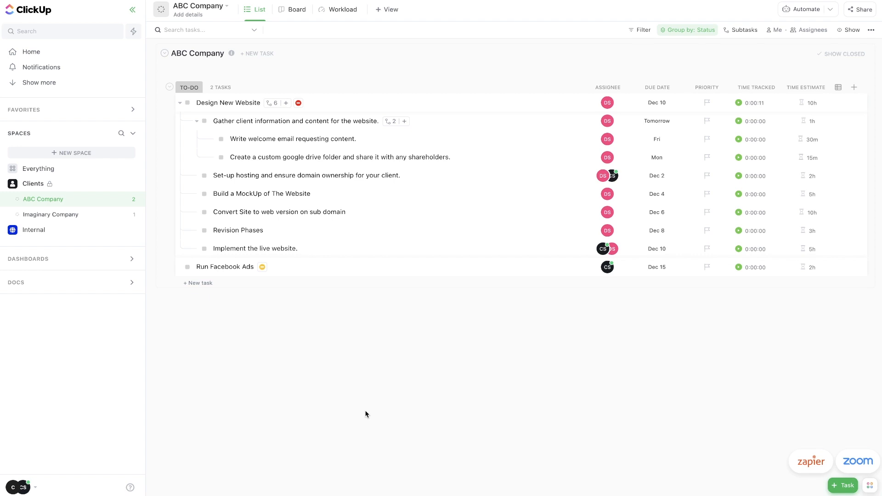
Open the welcome-email subtask and add a green 'Email Template' banner to its description.
left_click(286, 140)
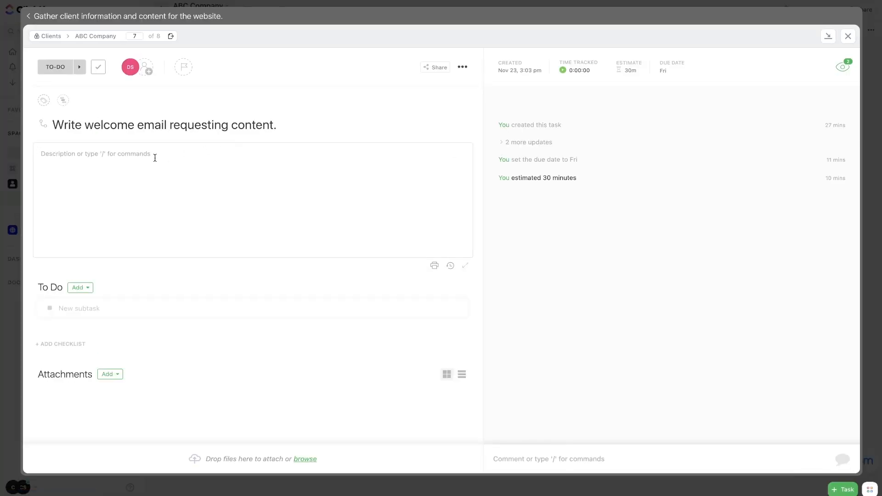
type("/ green")
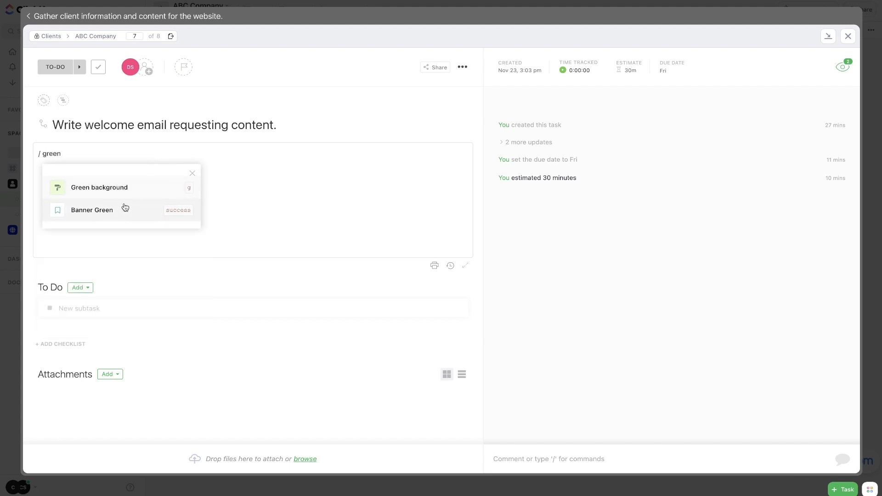
left_click(125, 208)
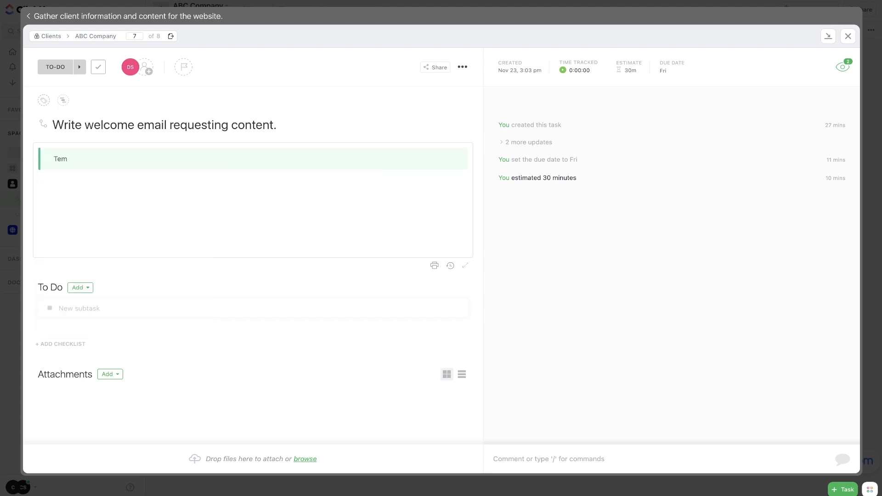
type("Email Template")
key("Return")
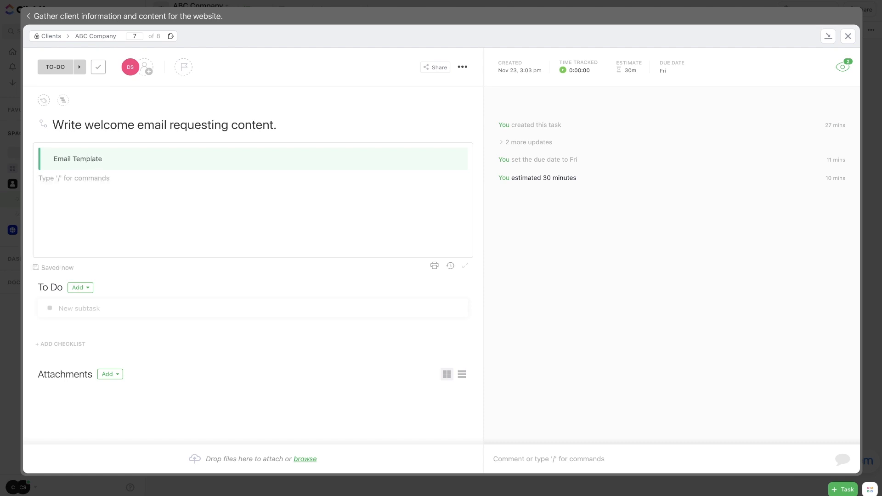
Paste the prepared email template text into the description below the banner.
type("\"")
type("Hey {CLIENT NAME}, thank you for signing a website deal with us. We can't wait to get started.  Here's a list of the things we need from you...  All photos and content for your website should be added to this folder Send us your logo and any branding resources you may have And more..  Thank you, {REP NAME}\"")
key("ctrl+a")
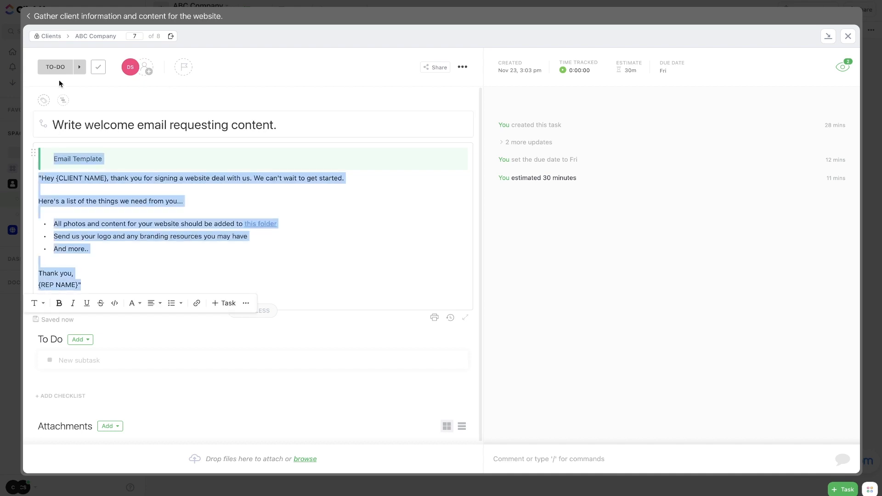
left_click(184, 89)
mouse_move(125, 66)
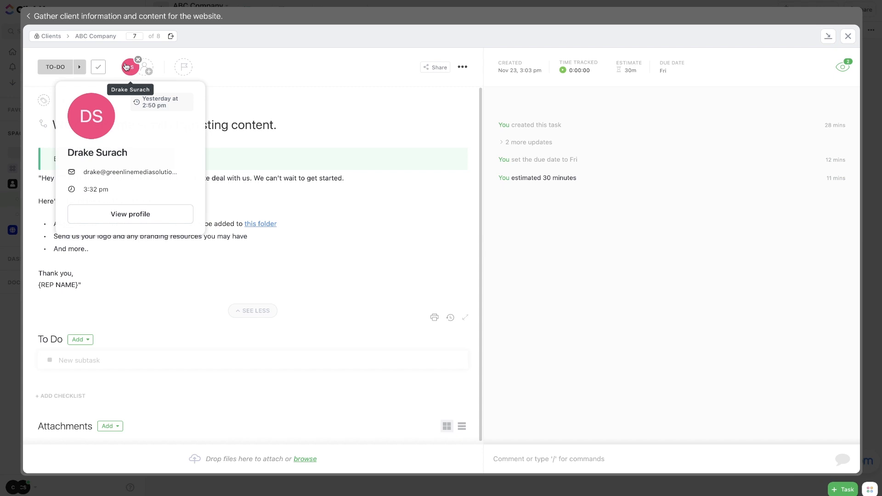
left_click(290, 199)
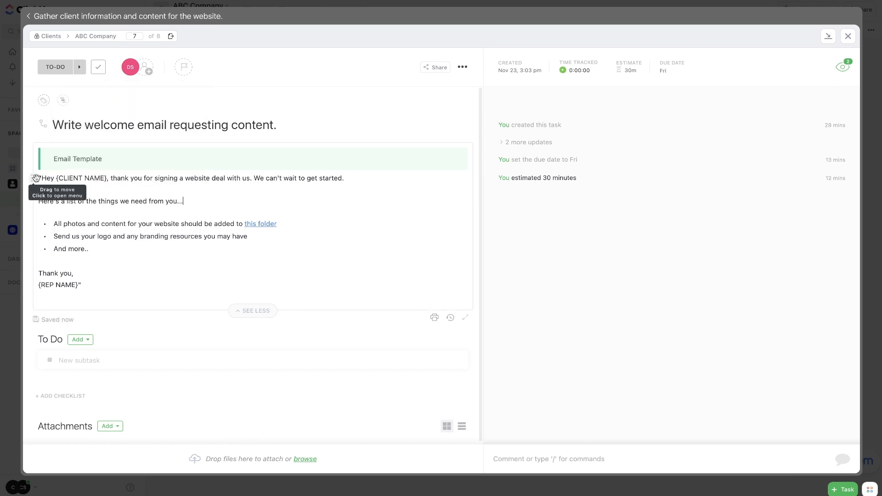
left_click_drag(34, 179, 159, 202)
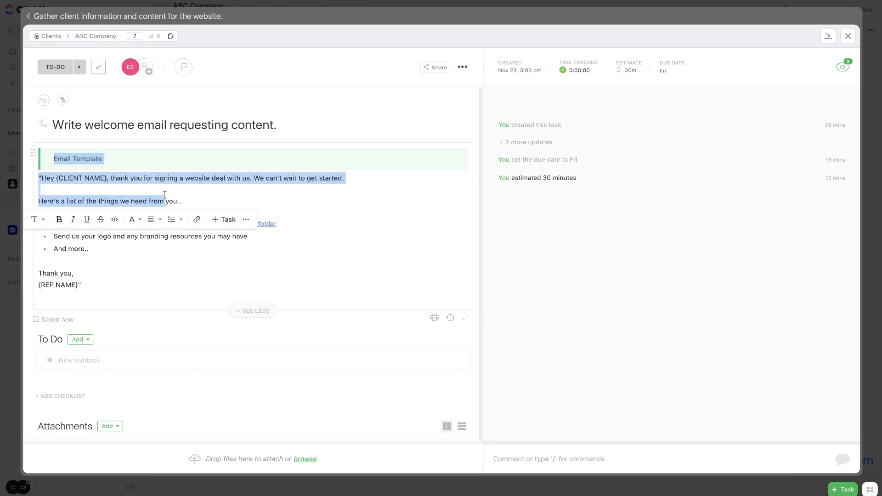
Replace {CLIENT NAME} with ABC COMPANY and {REP NAME} with the rep's name.
left_click(105, 178)
left_click_drag(107, 178, 55, 179)
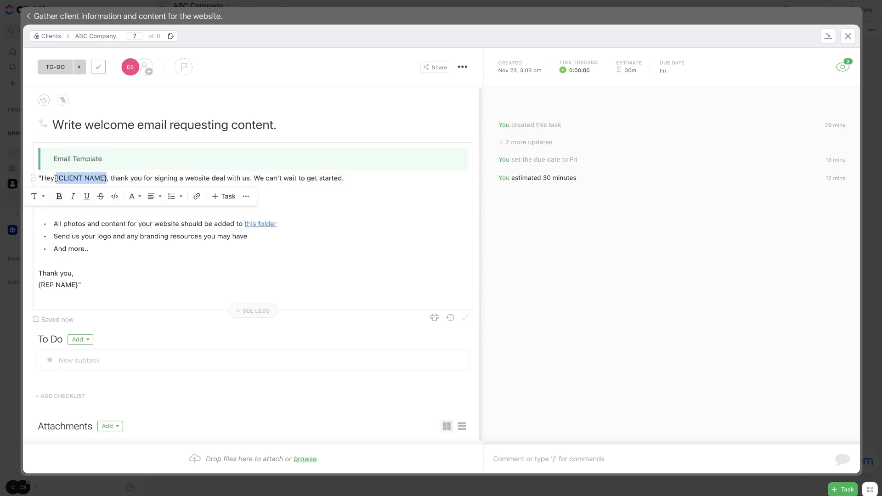
type("ABC COMPAN")
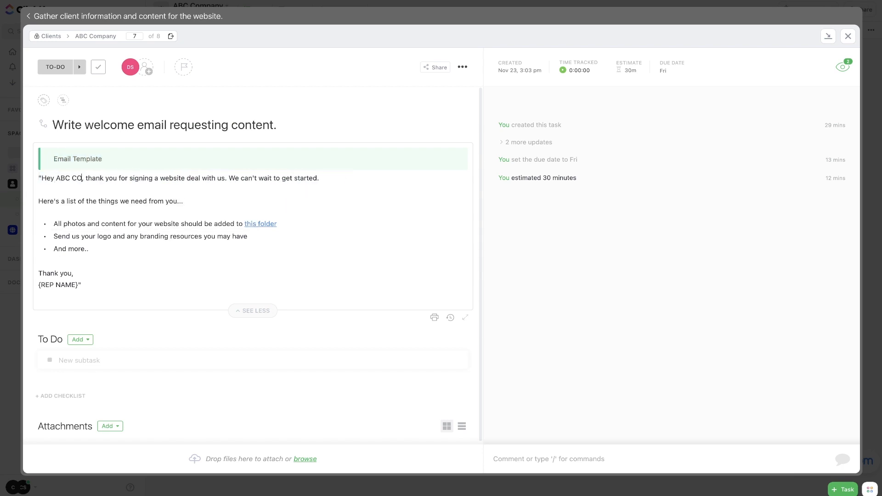
type("Y")
left_click_drag(78, 286, 37, 286)
type("DRAKE")
left_click_drag(130, 291, 121, 191)
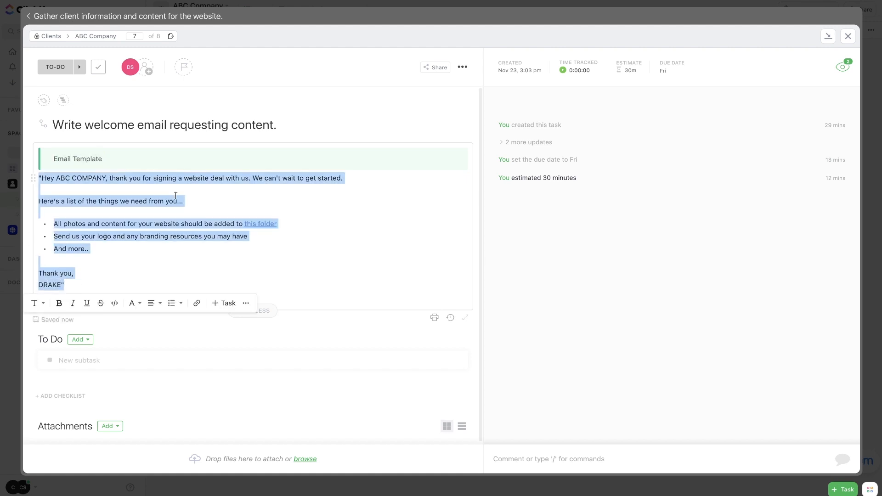
left_click(600, 397)
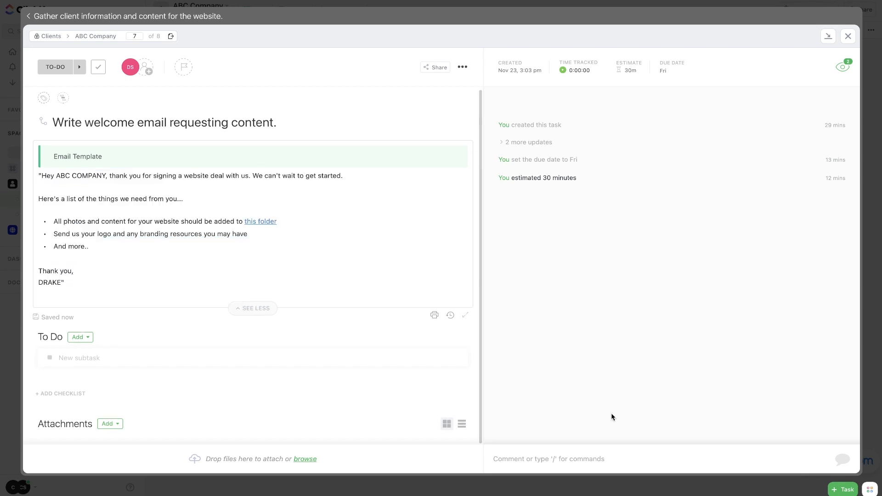
left_click(587, 457)
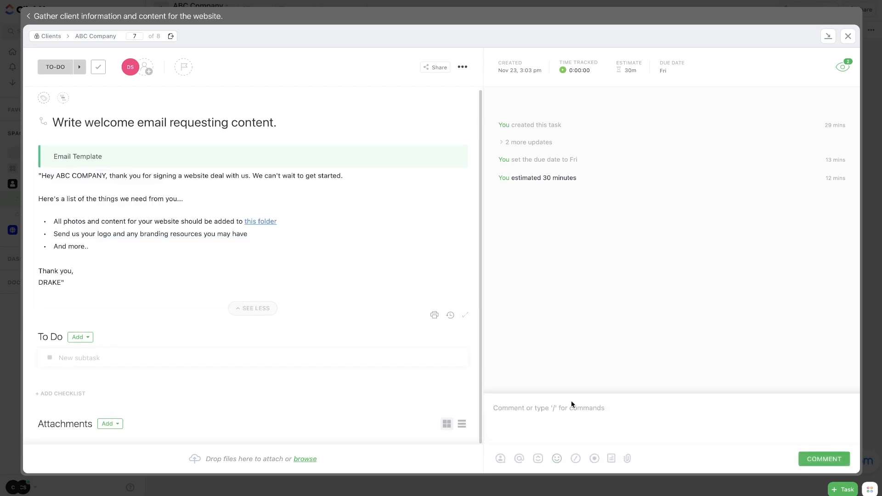
type("@")
key("BackSpace")
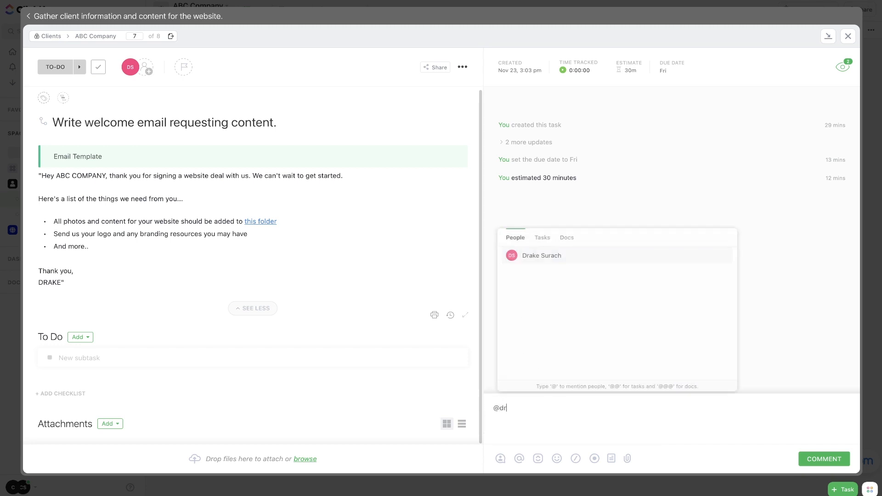
left_click(557, 256)
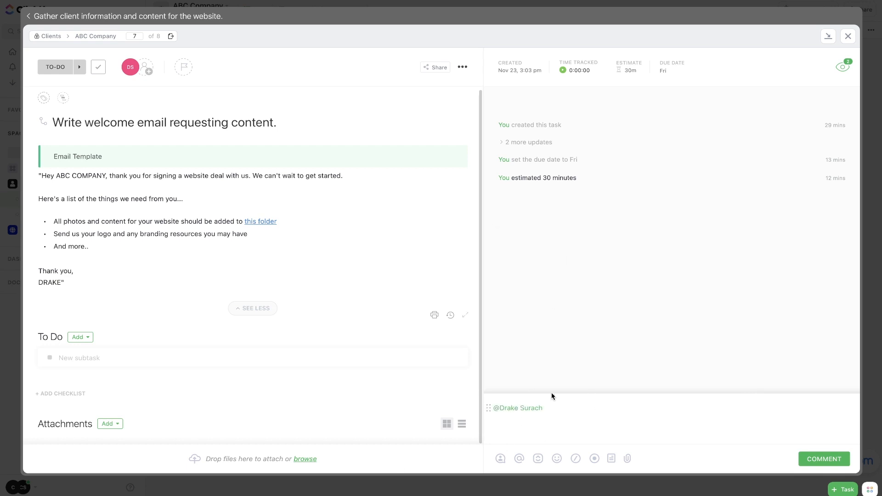
type("Did you send out this email yet, or do you need some assistance?")
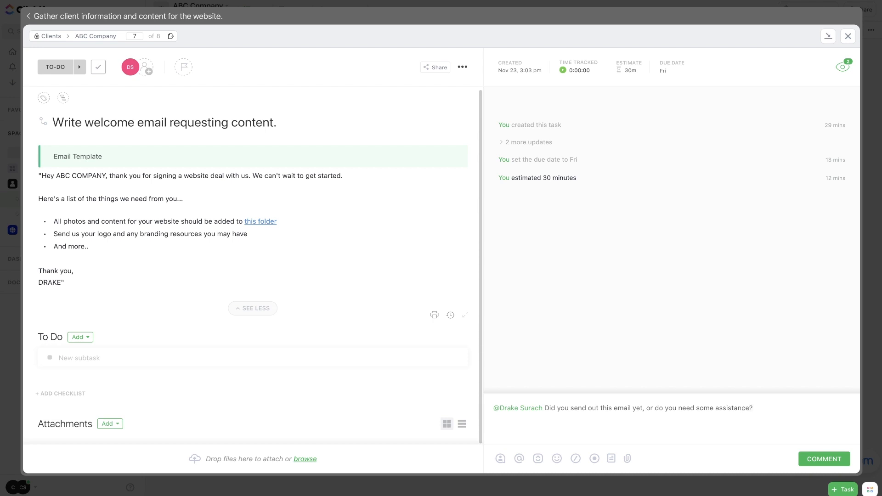
key("Return")
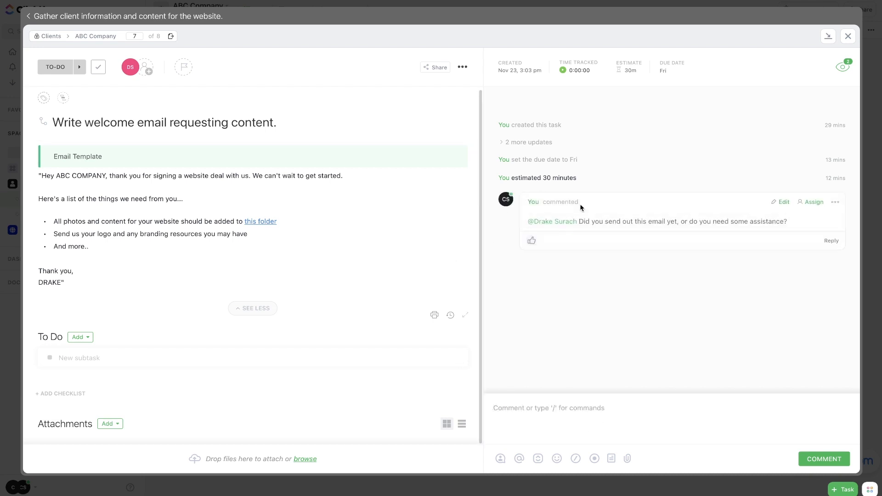